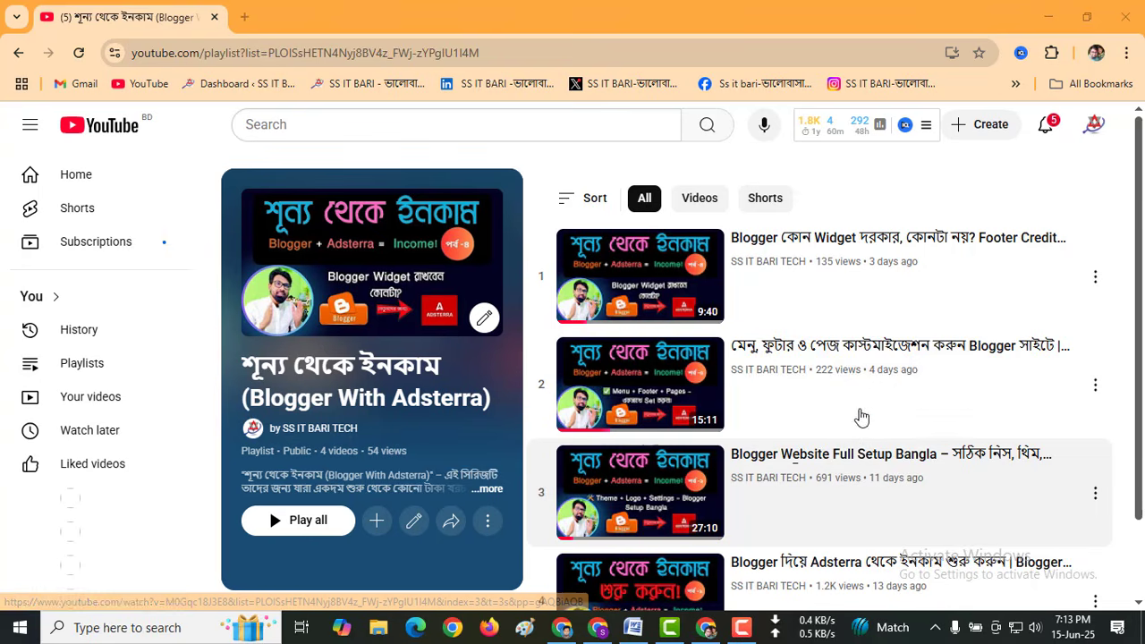
- Look over the Blogger With Adsterra playlist's videos and switch to the Sobar Blog Dot Com site
scroll(800, 384, down, 1)
scroll(800, 385, up, 1)
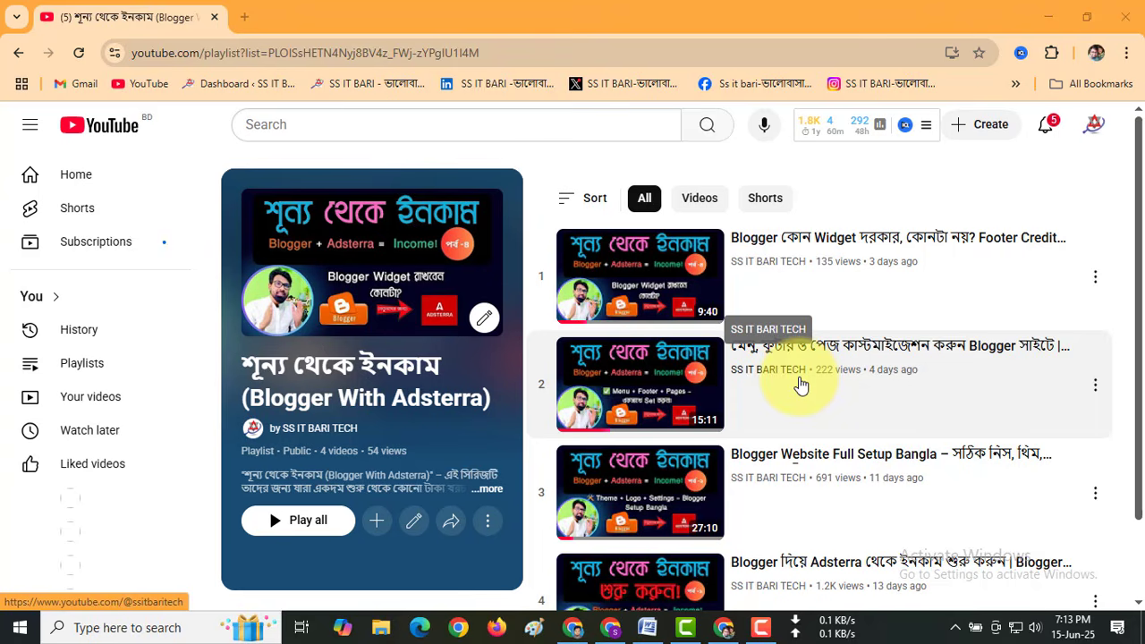
click(610, 626)
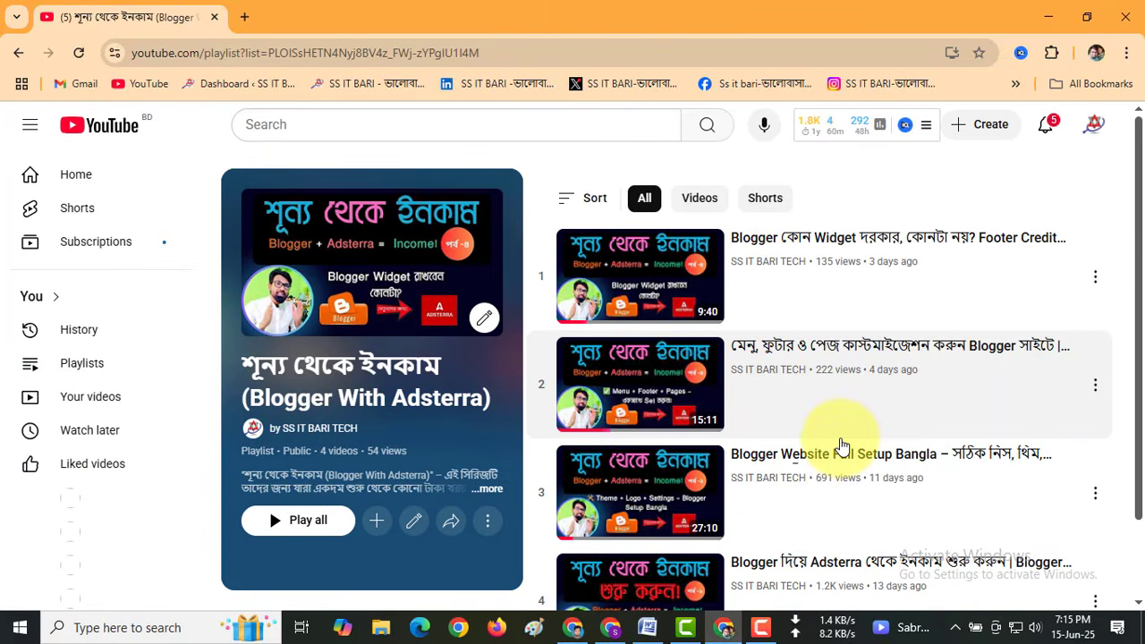
scroll(834, 440, down, 1)
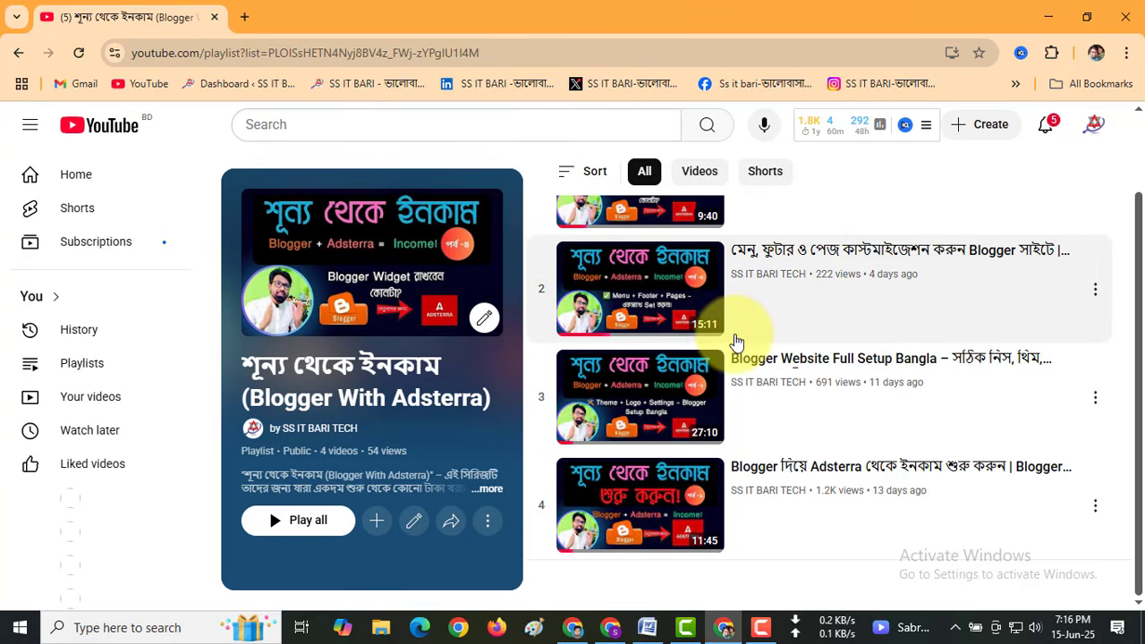
scroll(733, 340, up, 1)
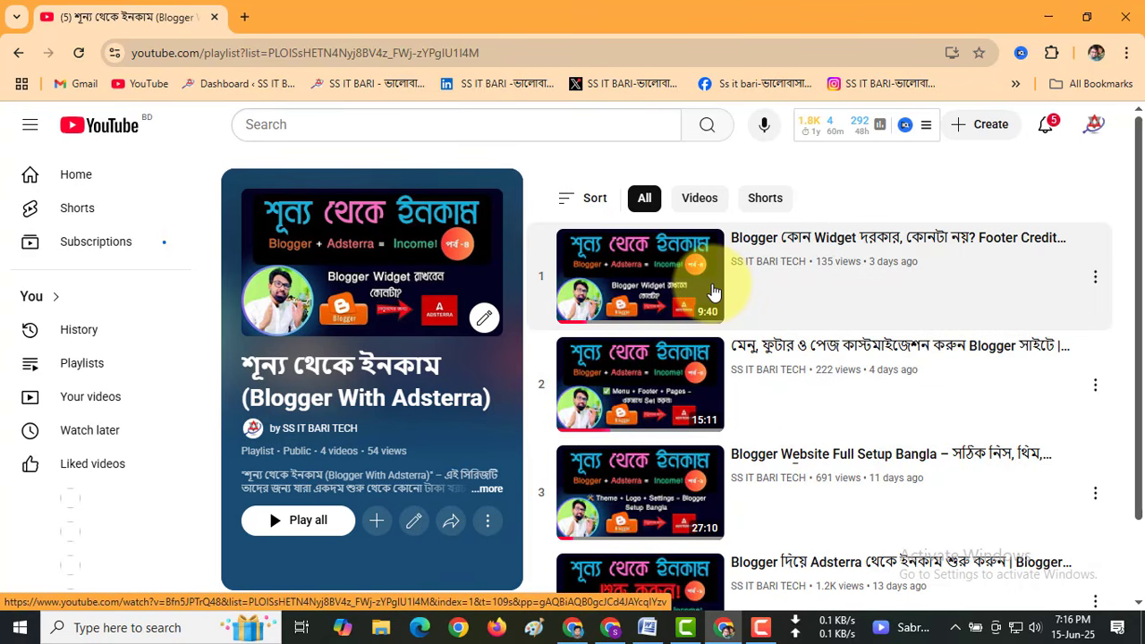
key(alt+Tab)
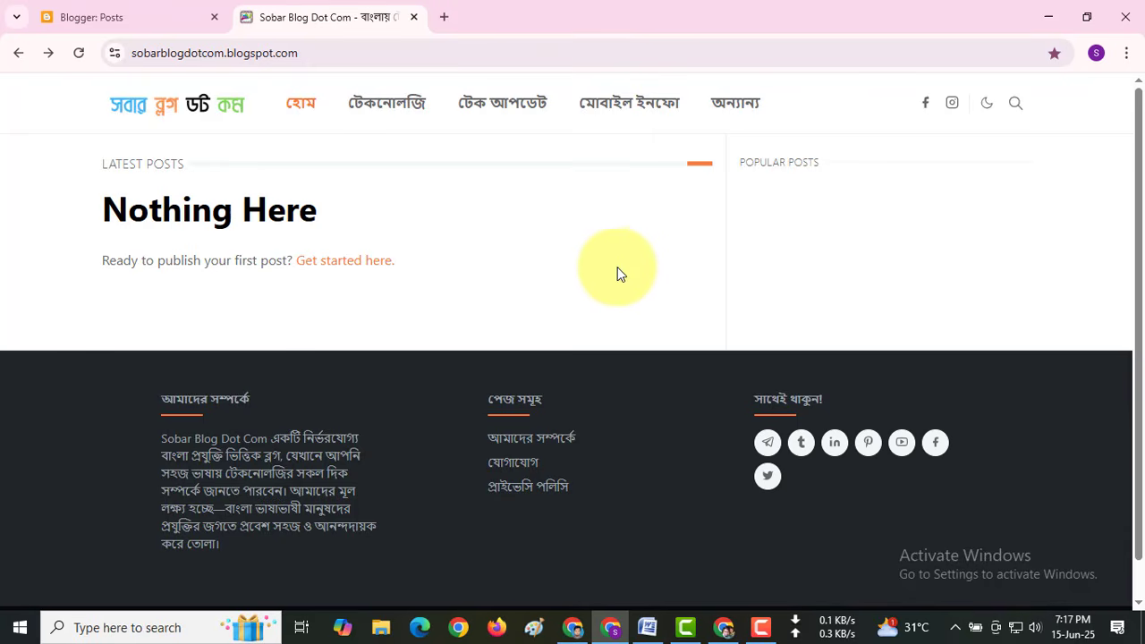
- Switch to Ubersuggest's keyword ideas for প্রযুক্তি and refresh the SEO difficulty of "ডিজিটাল প্রযুক্তি ৬ষ্ঠ শ্রেণি"
click(573, 625)
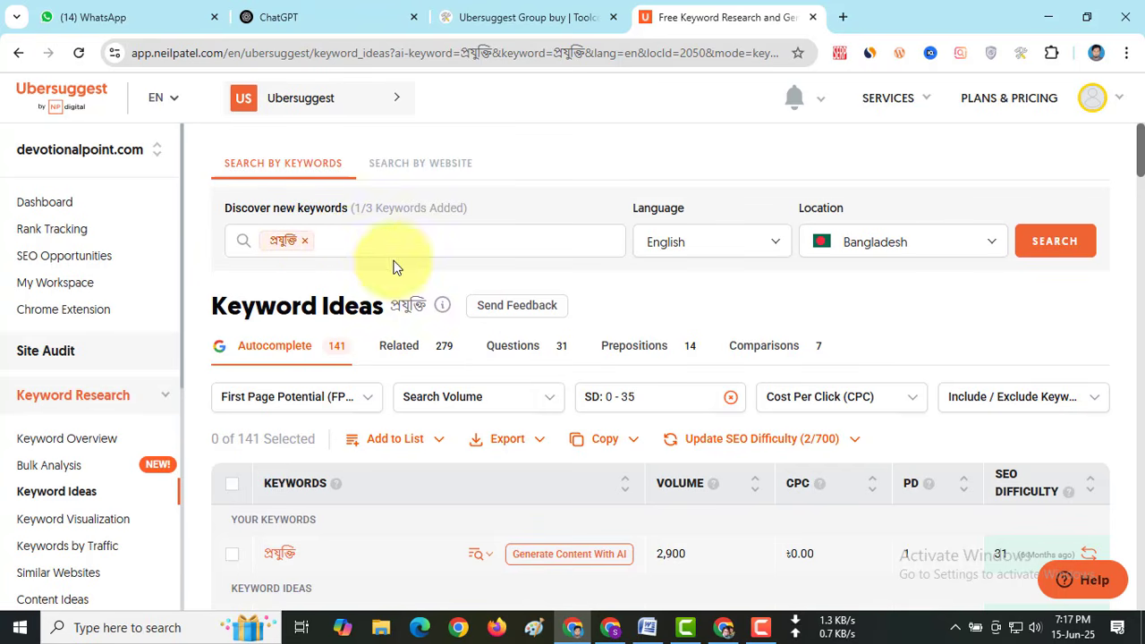
scroll(421, 277, down, 3)
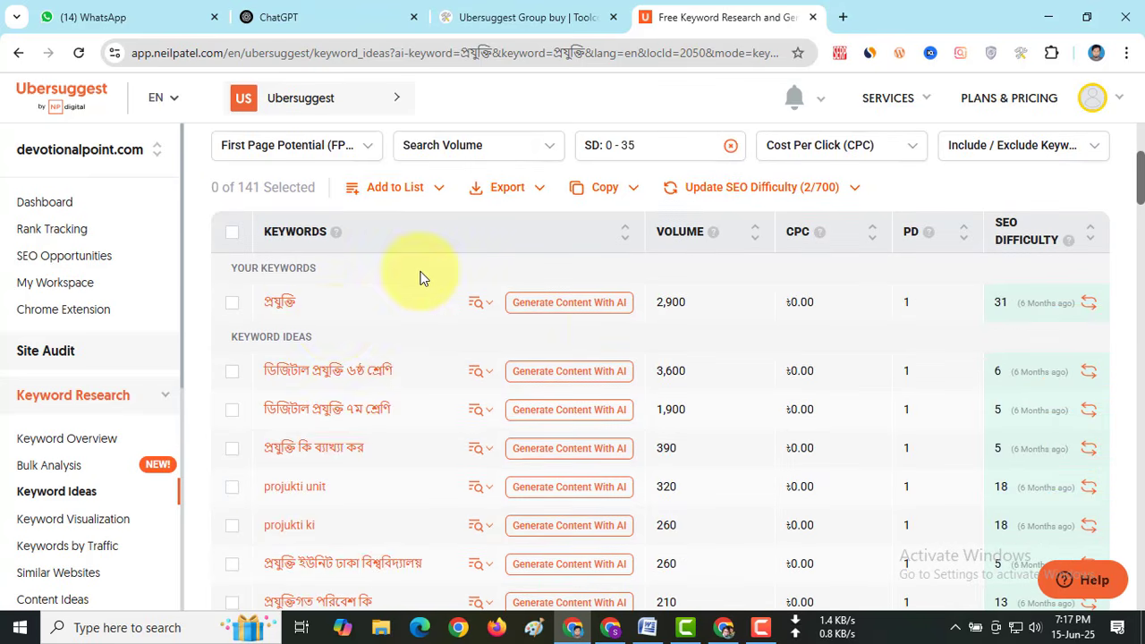
scroll(332, 327, down, 2)
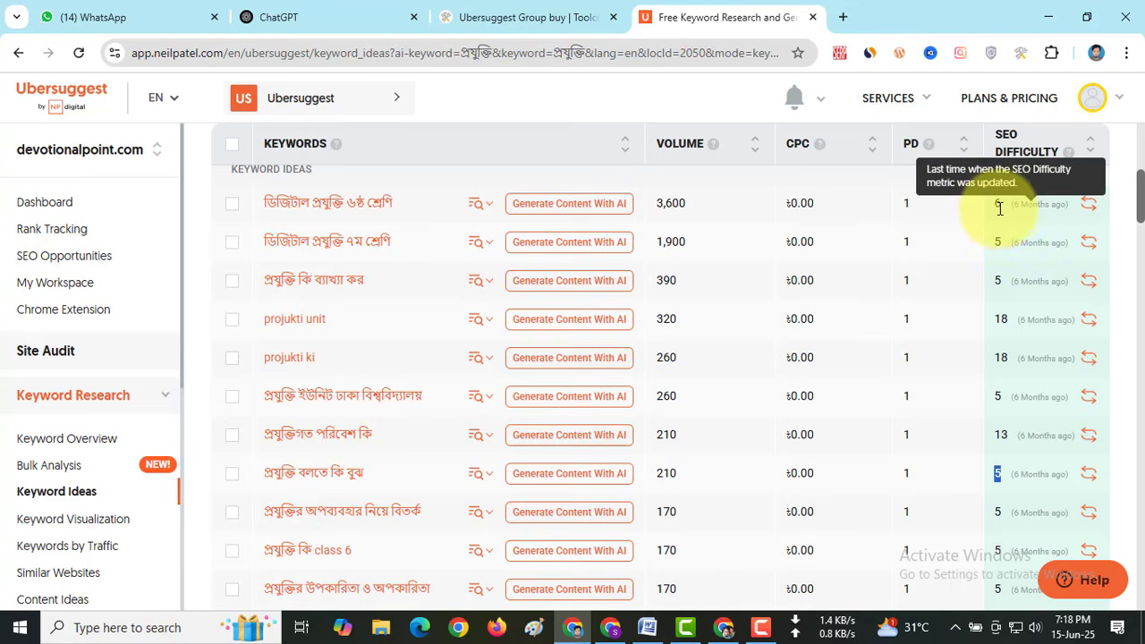
click(1093, 212)
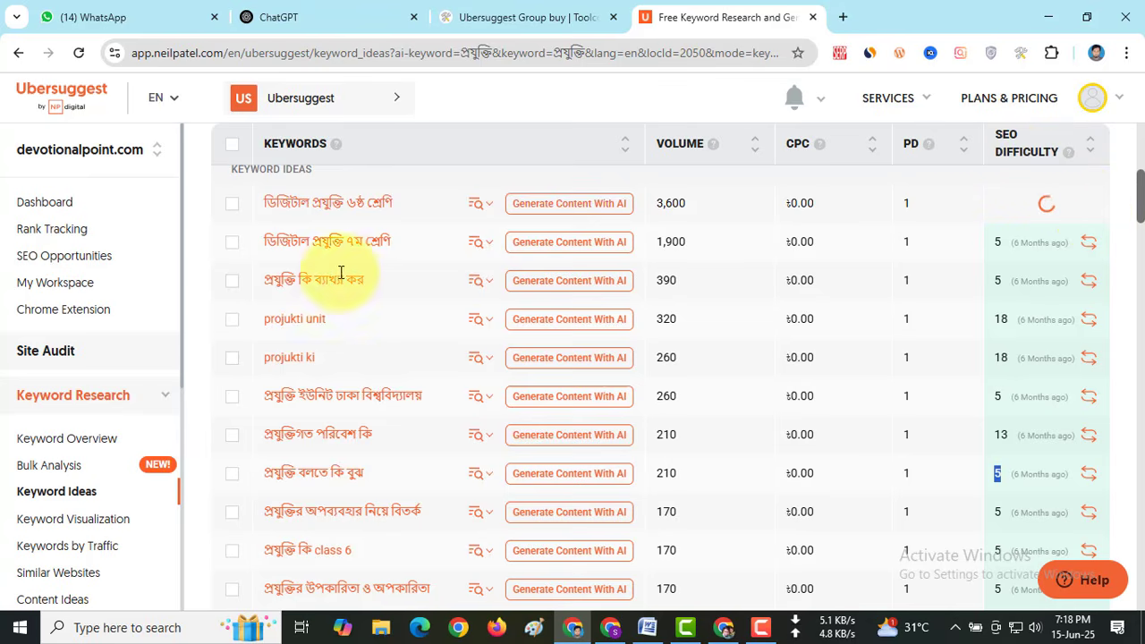
- Examine the search volume and refreshed SEO difficulty of "ডিজিটাল প্রযুক্তি ৬ষ্ঠ শ্রেণি" among the keyword ideas
scroll(349, 286, up, 3)
scroll(403, 223, up, 2)
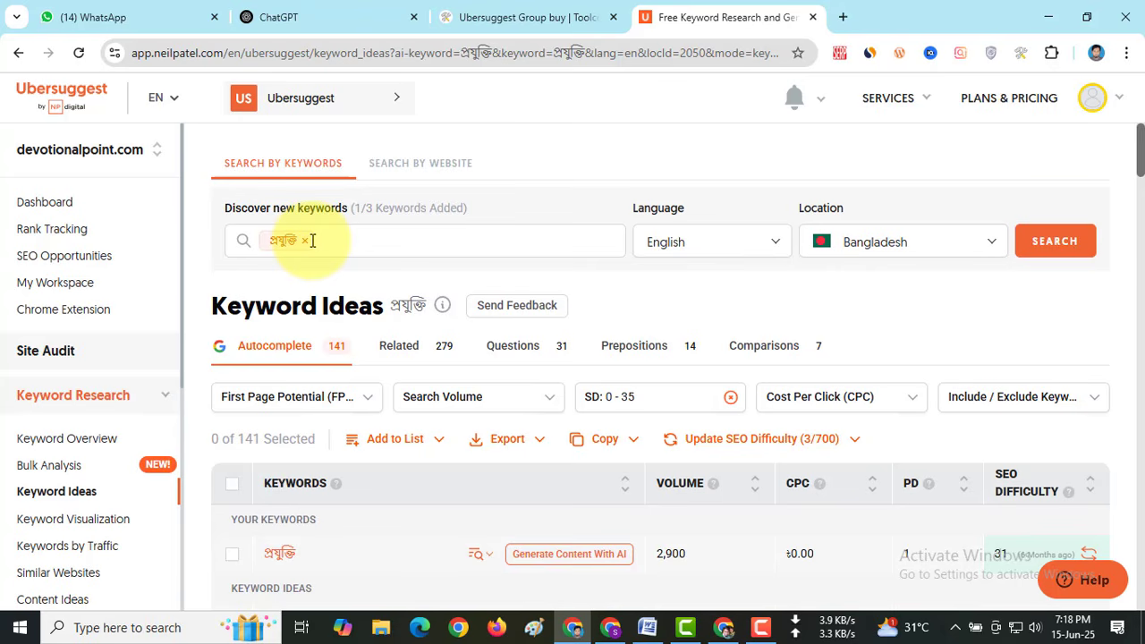
scroll(409, 259, down, 3)
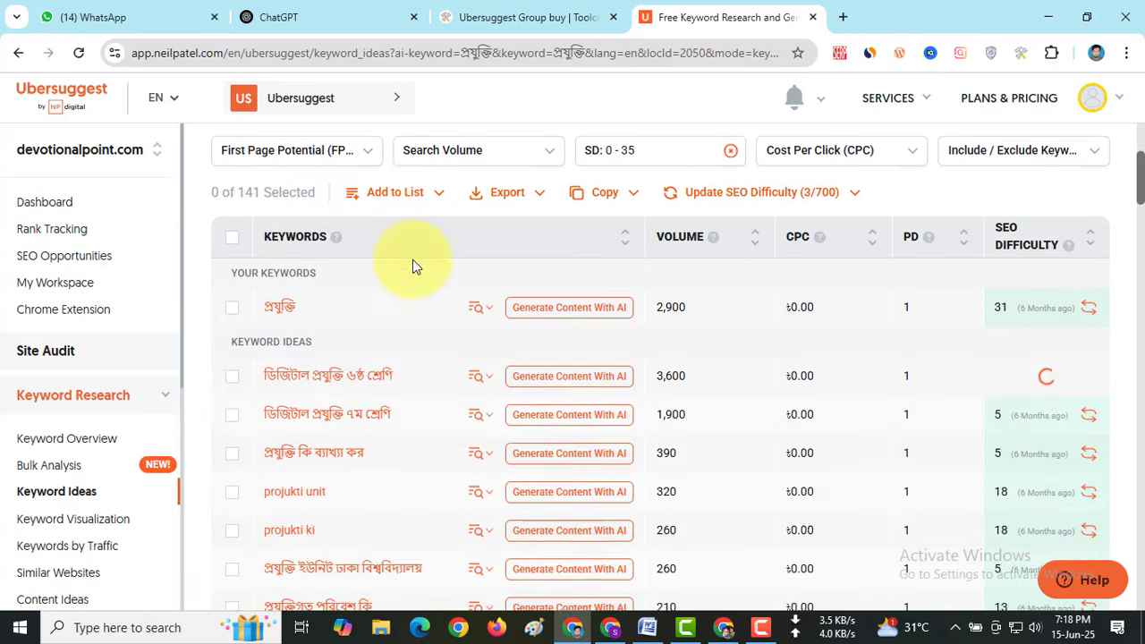
scroll(338, 258, up, 2)
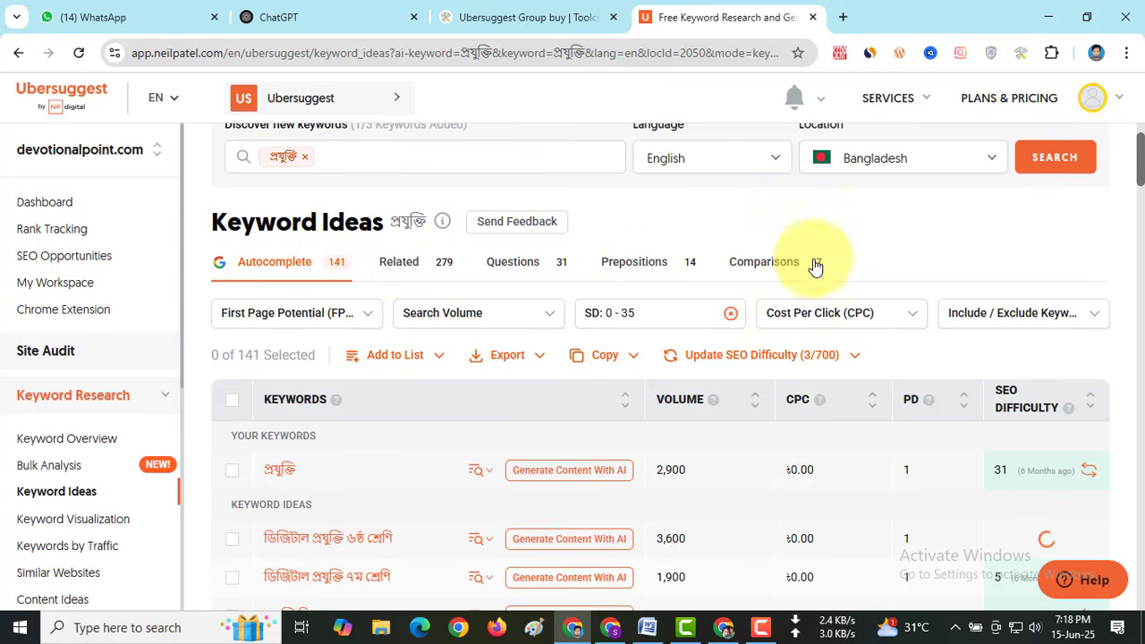
scroll(458, 285, down, 3)
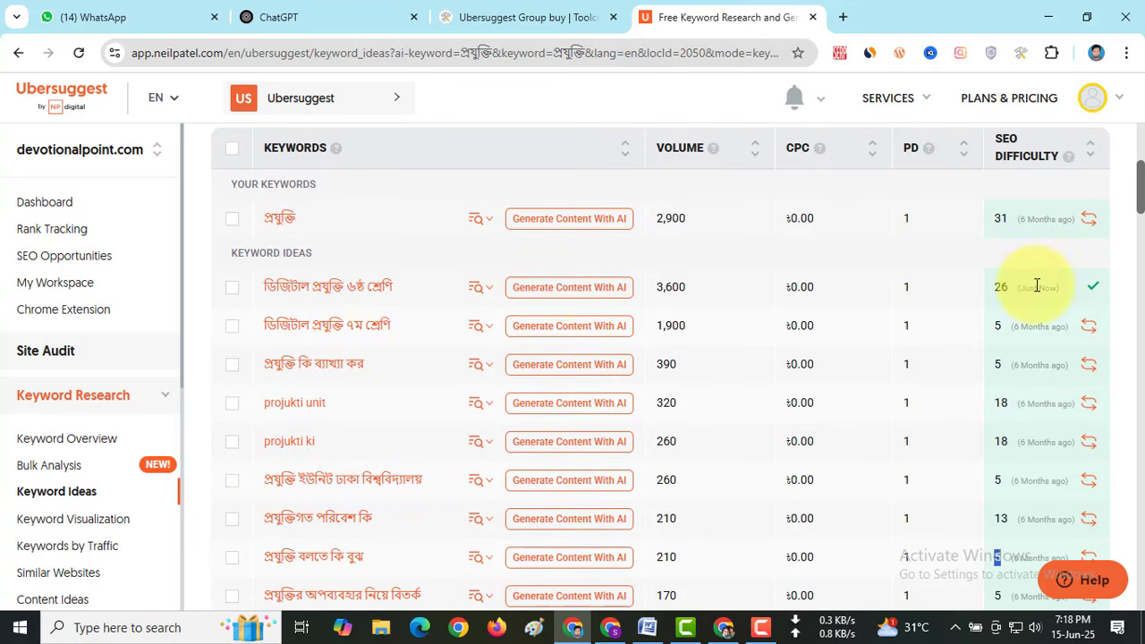
mouse_move(1010, 290)
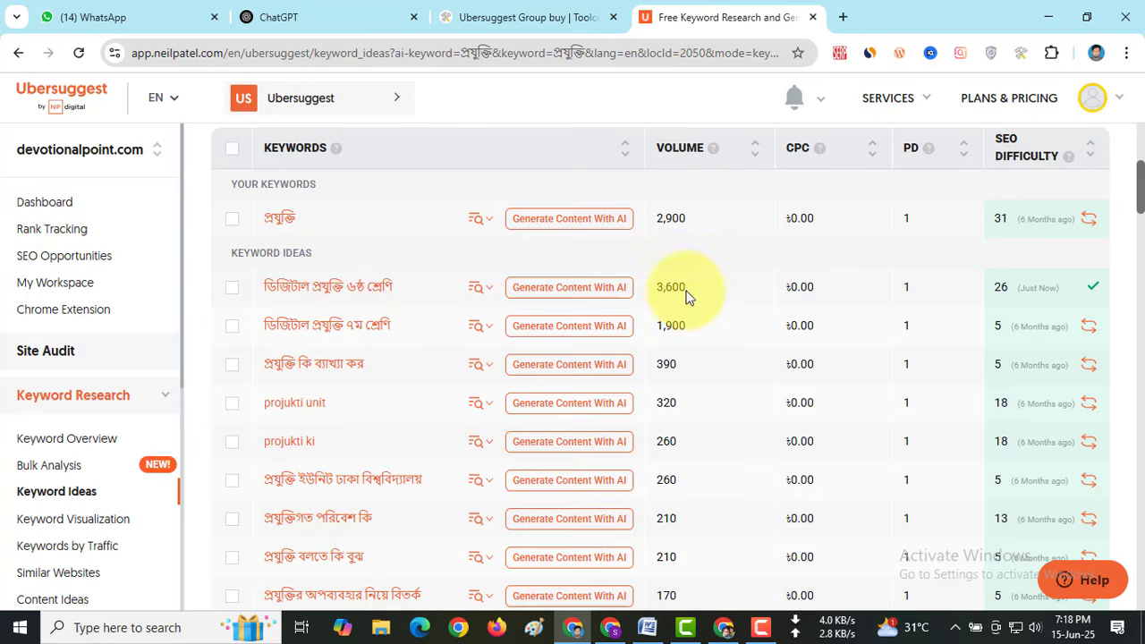
drag(687, 296, 658, 292)
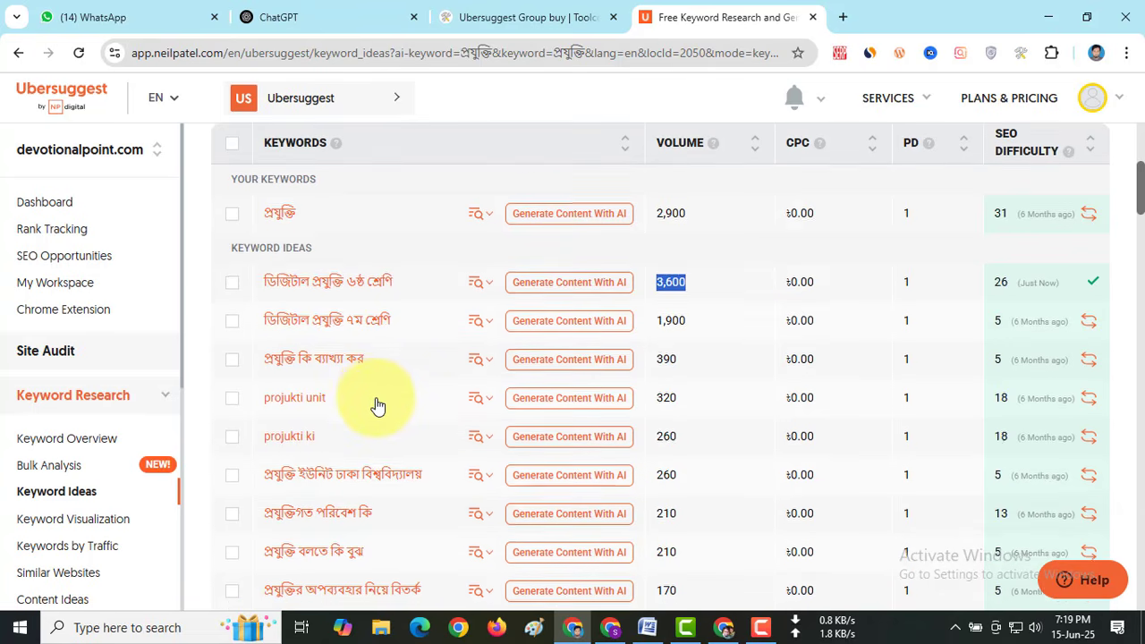
- Find the keyword "প্রযুক্তি বলতে কি বুঝ" in the ideas list, copy it and open its keyword overview
scroll(376, 404, down, 3)
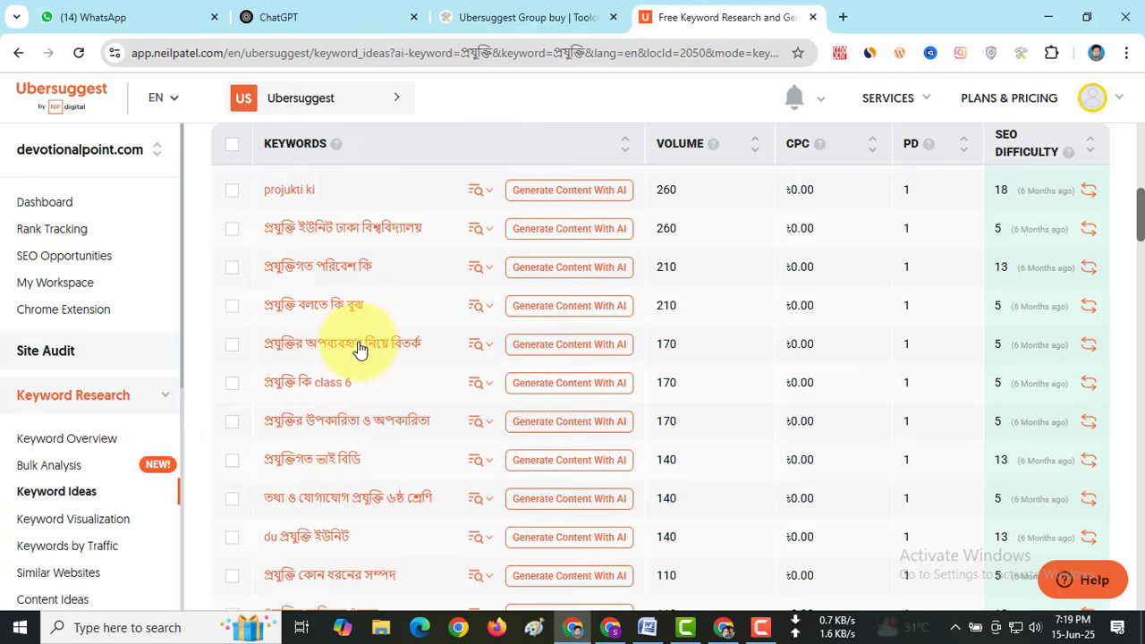
scroll(334, 349, up, 1)
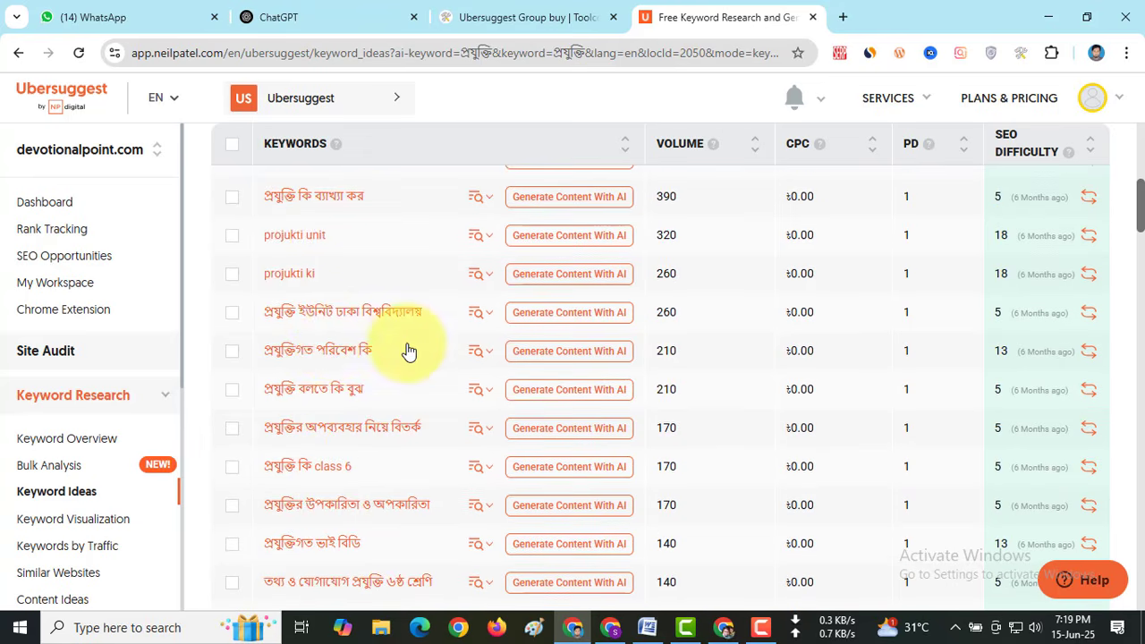
scroll(409, 350, up, 1)
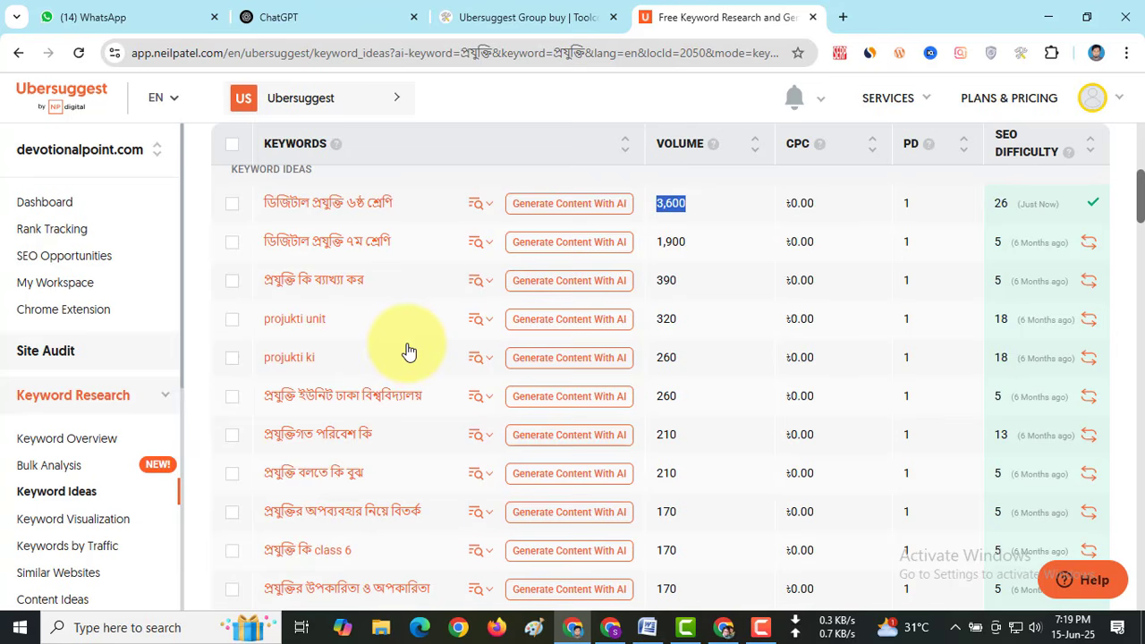
scroll(409, 349, down, 2)
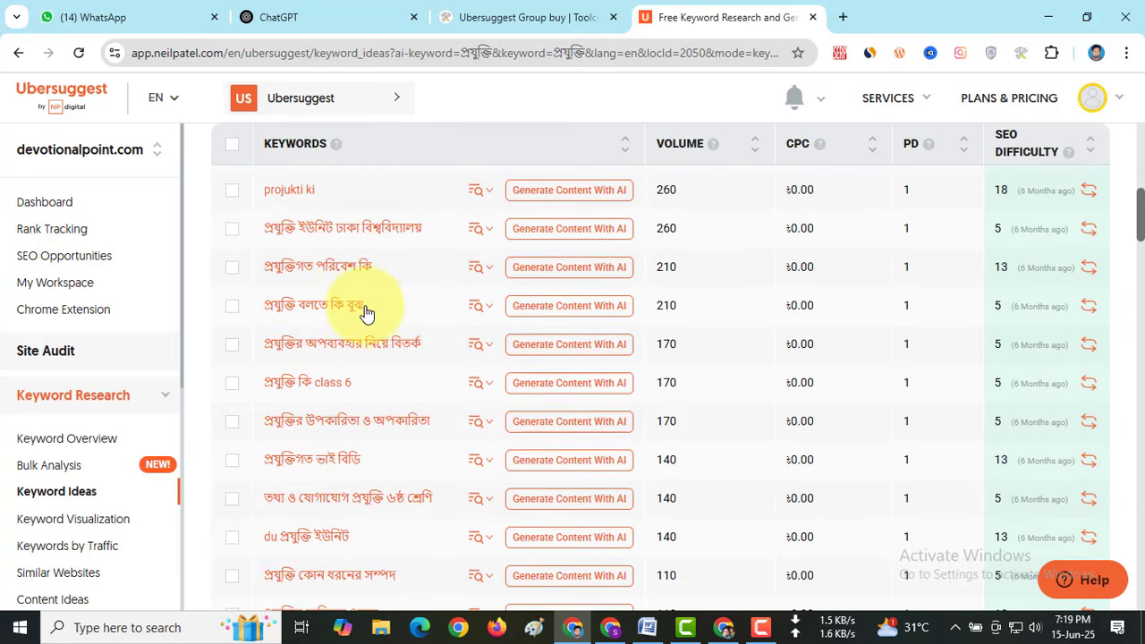
drag(364, 313, 266, 315)
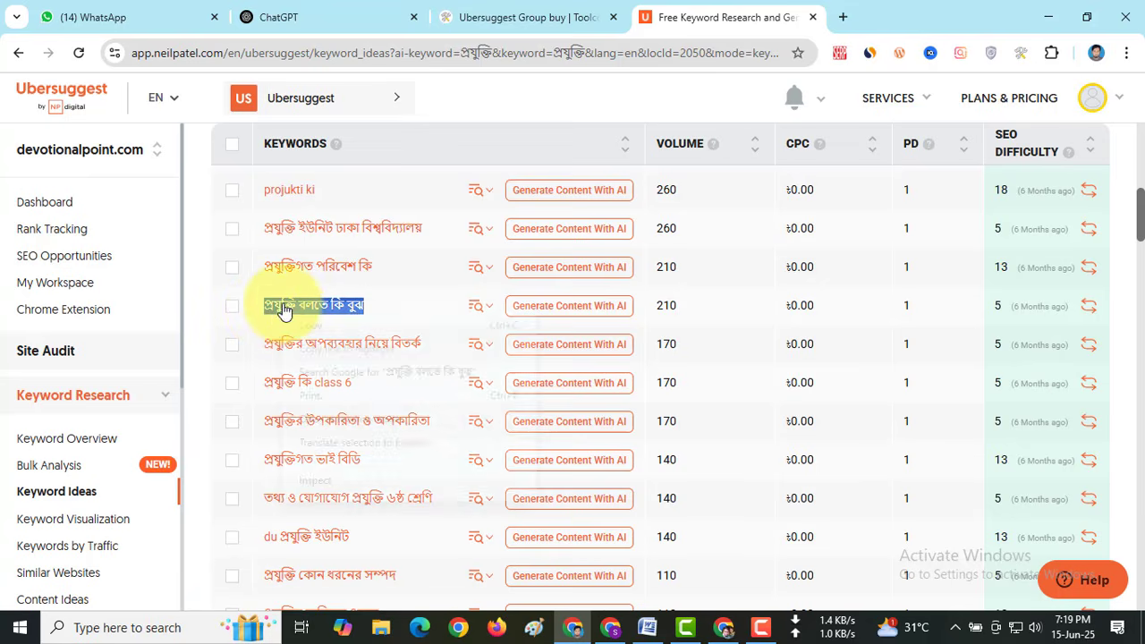
right_click(279, 311)
click(304, 324)
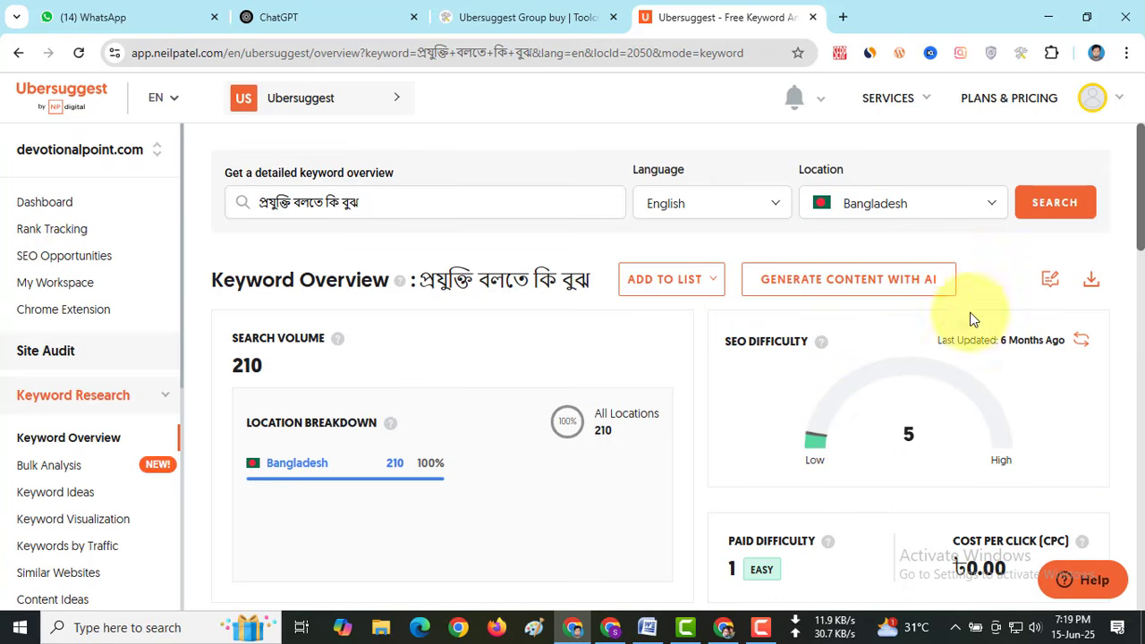
- Refresh the SEO difficulty of "প্রযুক্তি বলতে কি বুঝ" and review its search volume history and related keyword ideas
click(1081, 343)
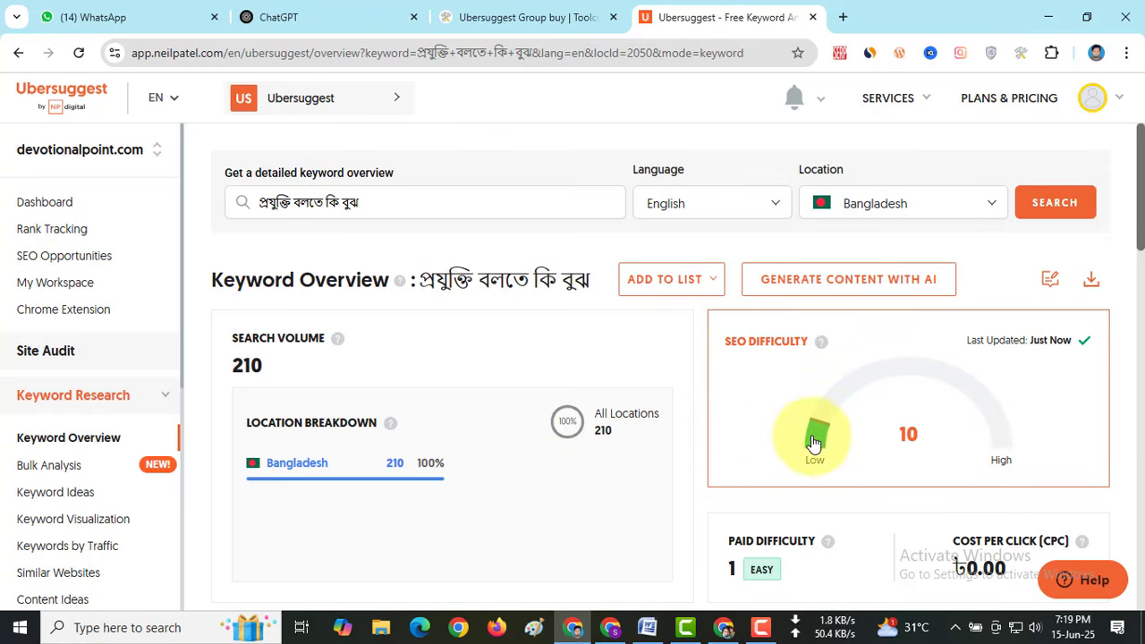
scroll(801, 431, down, 2)
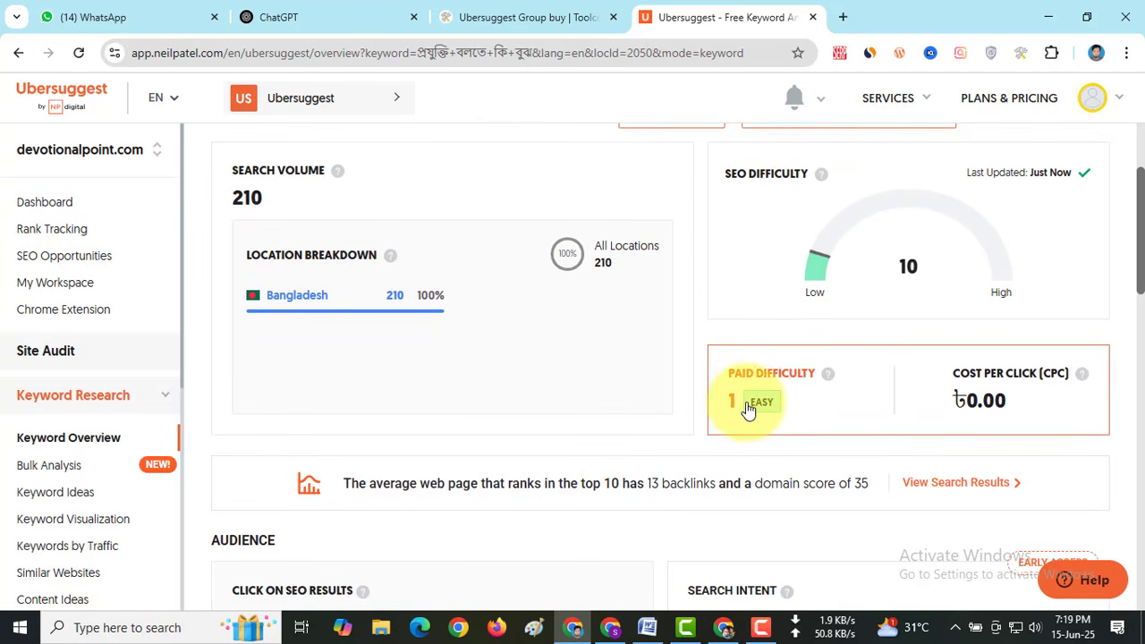
scroll(659, 421, down, 8)
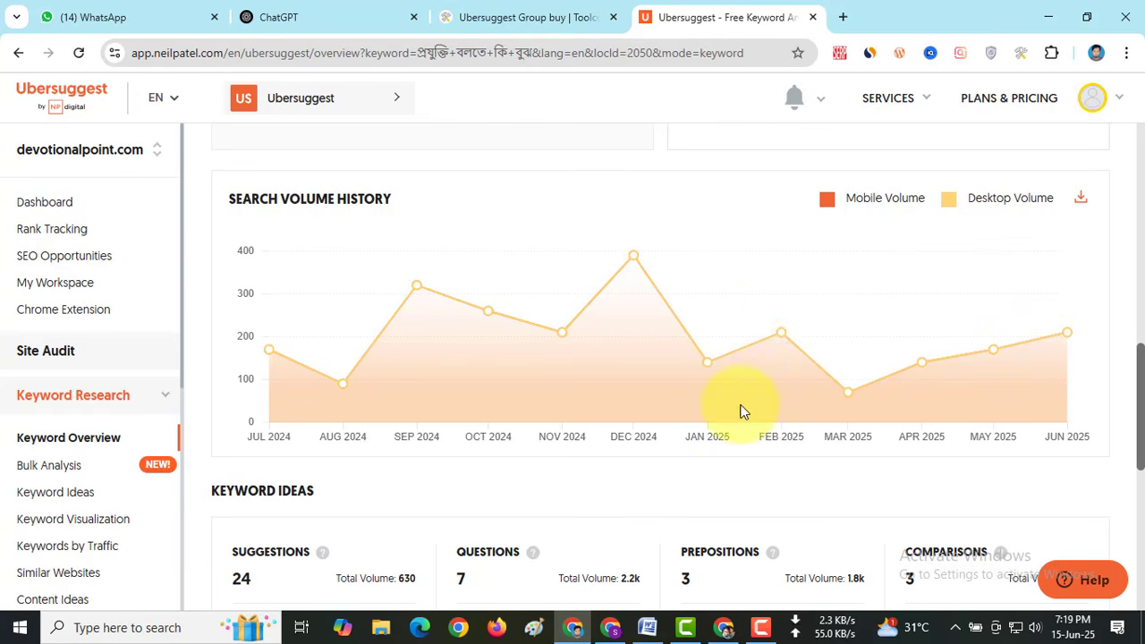
scroll(432, 395, down, 3)
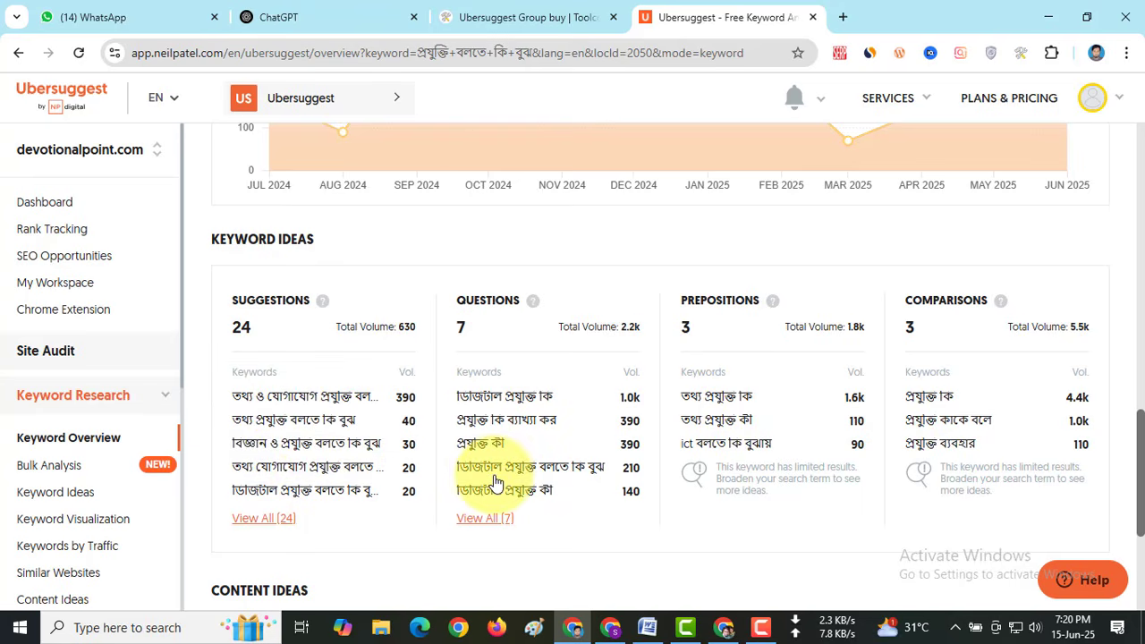
- Copy the keyword "প্রযুক্তি বলতে কি বুঝ" from the overview heading and paste it into the blank Word document
scroll(398, 413, up, 15)
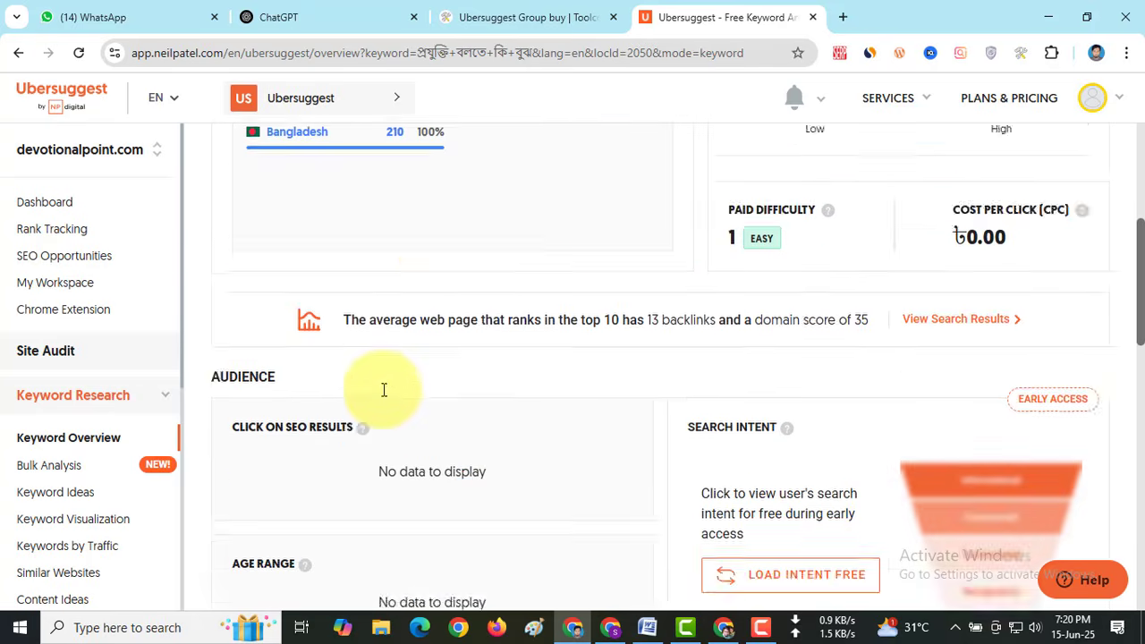
drag(422, 280, 577, 279)
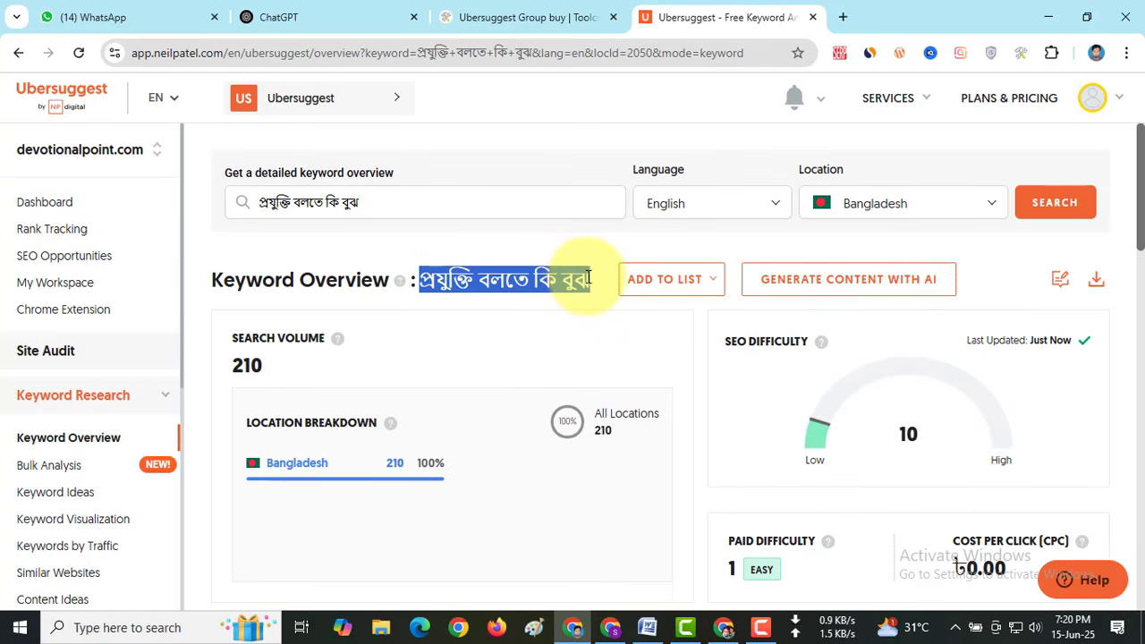
right_click(581, 284)
click(608, 306)
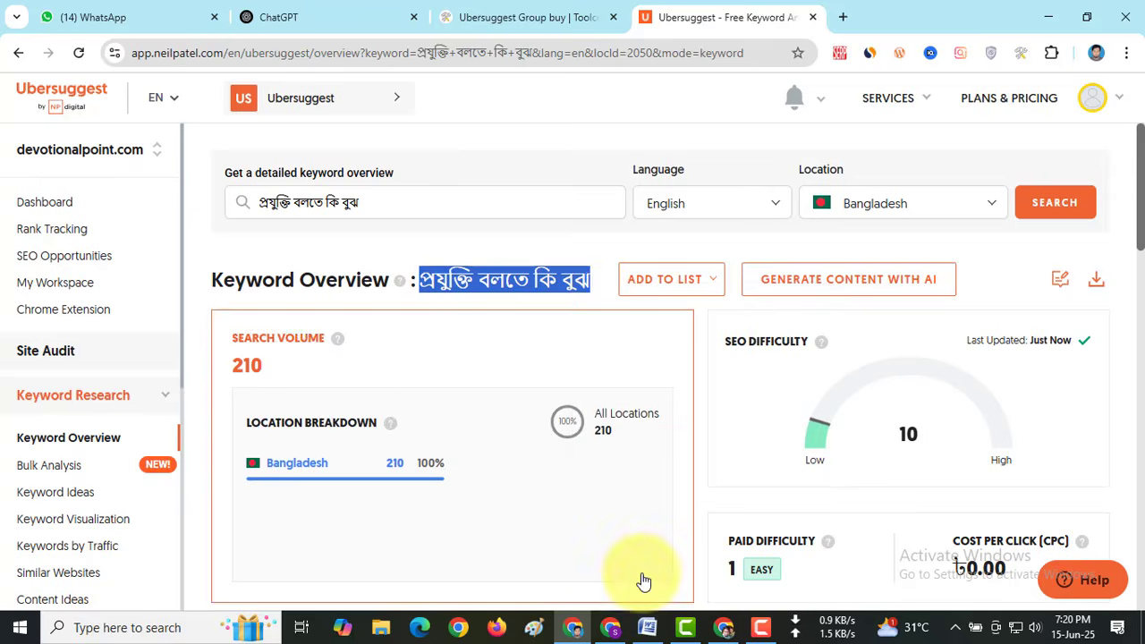
click(647, 627)
right_click(356, 224)
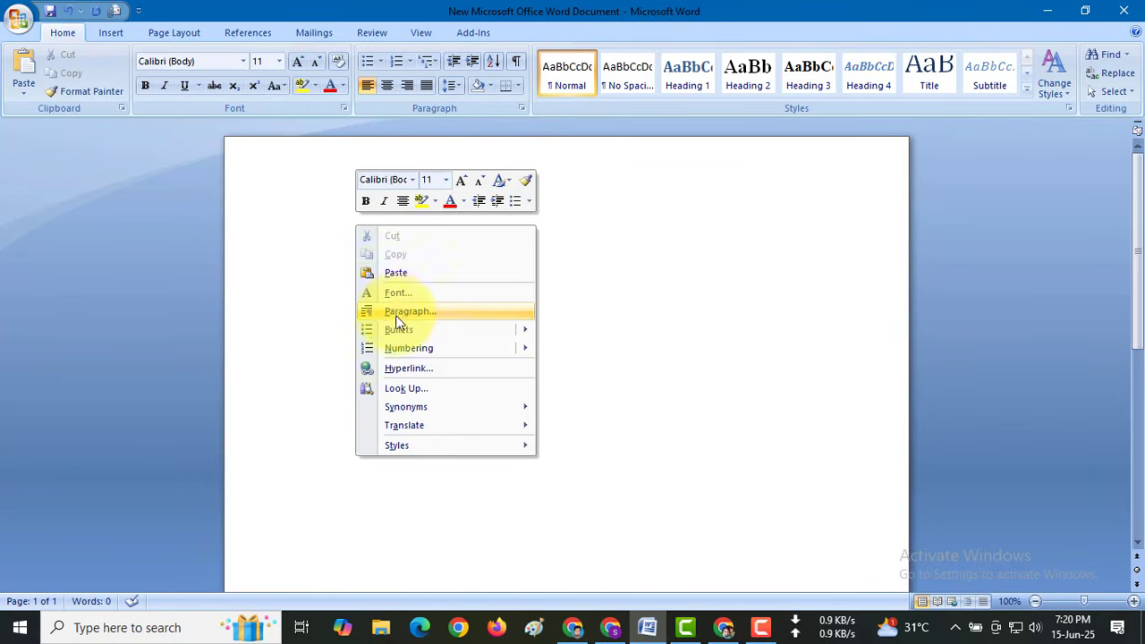
click(392, 271)
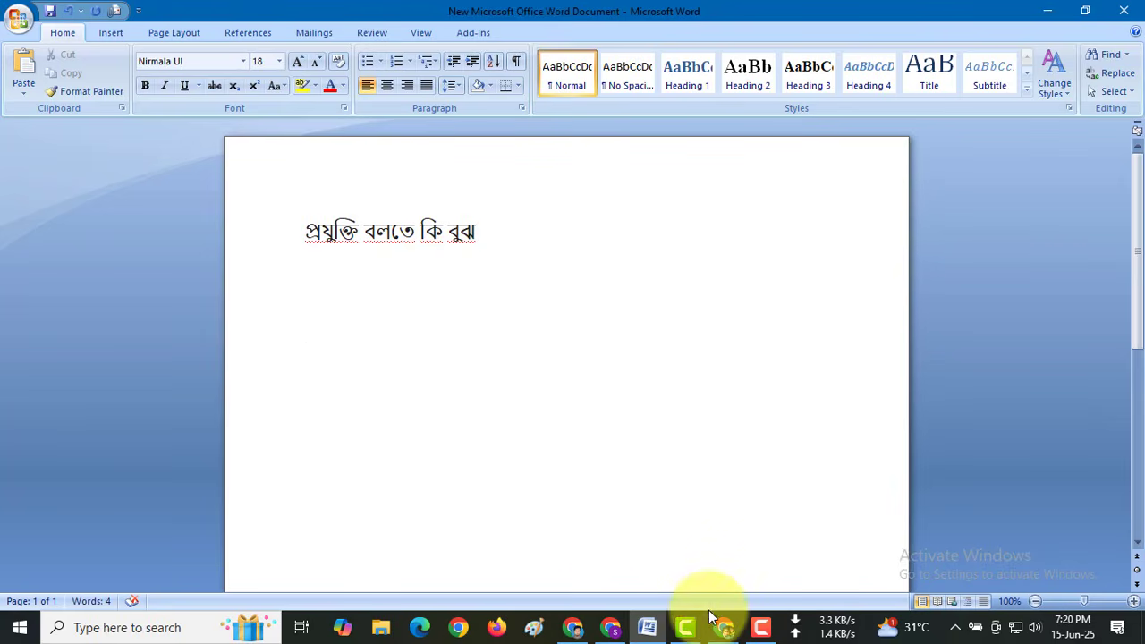
- Copy "তথ্য প্রযুক্তি বলতে কি বুঝ" from Ubersuggest's keyword suggestions and paste it below the main keyword in the Word document
click(573, 627)
scroll(304, 429, down, 4)
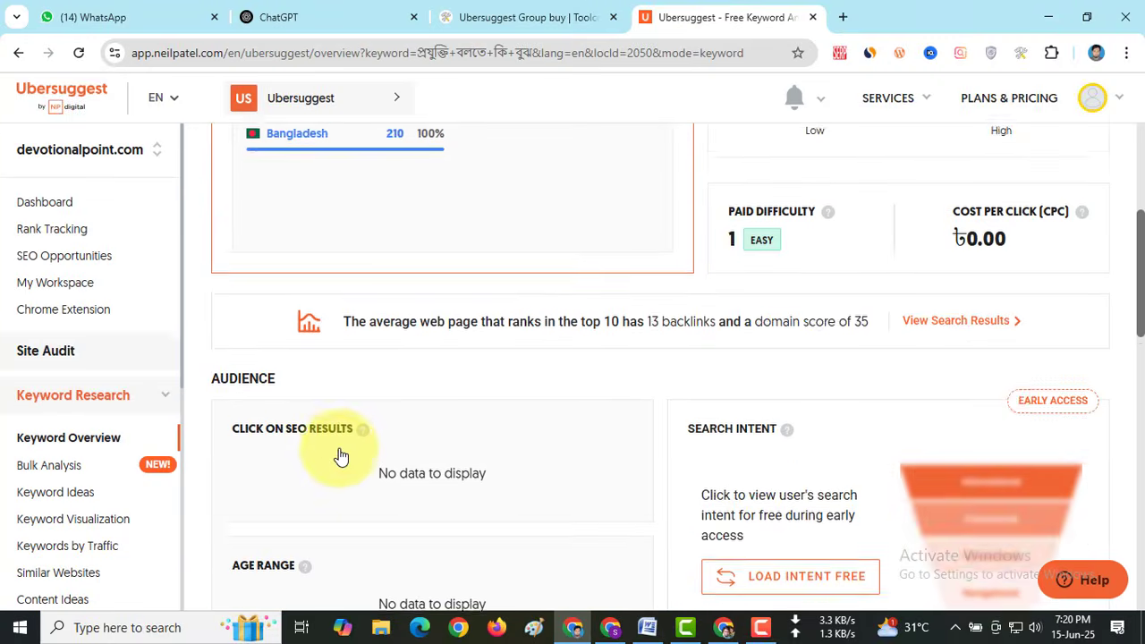
scroll(339, 448, down, 9)
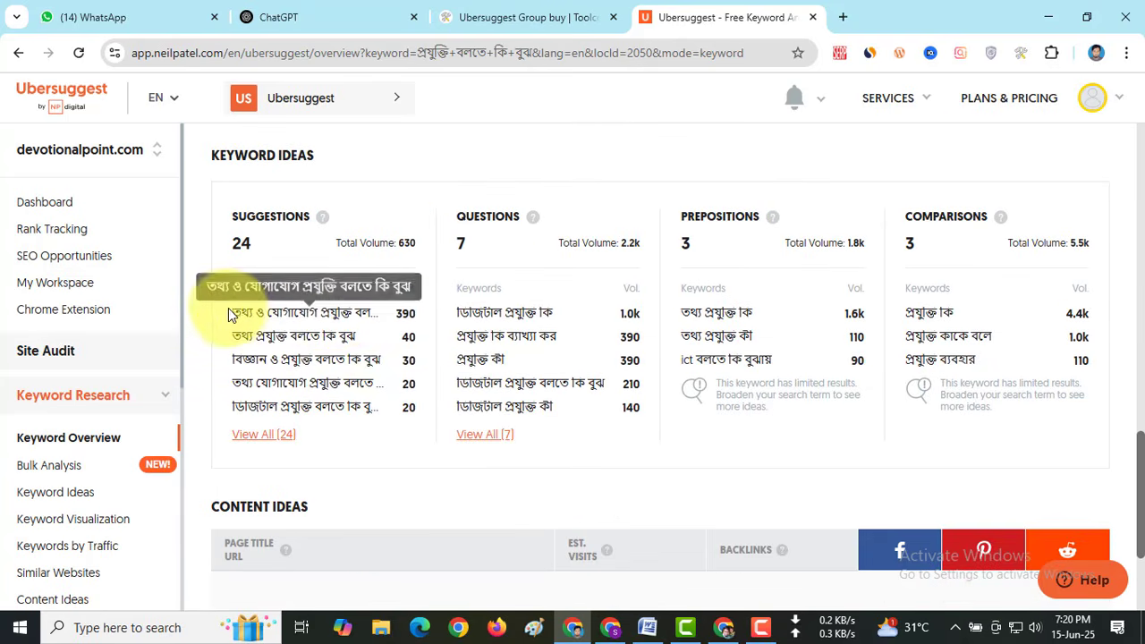
drag(230, 310, 381, 319)
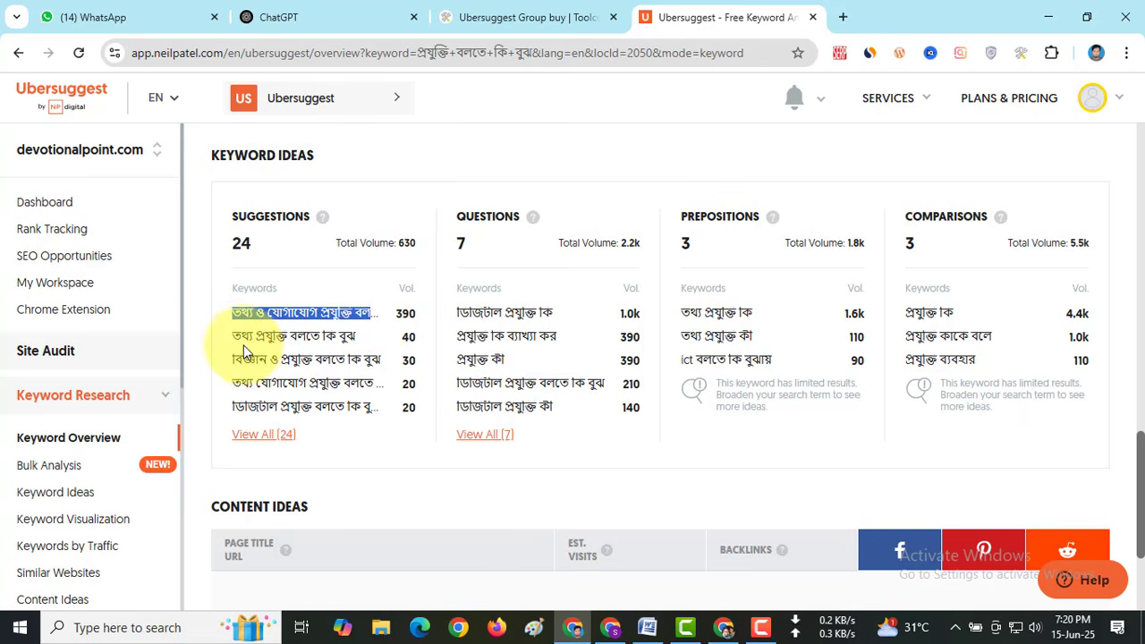
drag(225, 337, 338, 342)
right_click(338, 342)
click(363, 357)
click(650, 624)
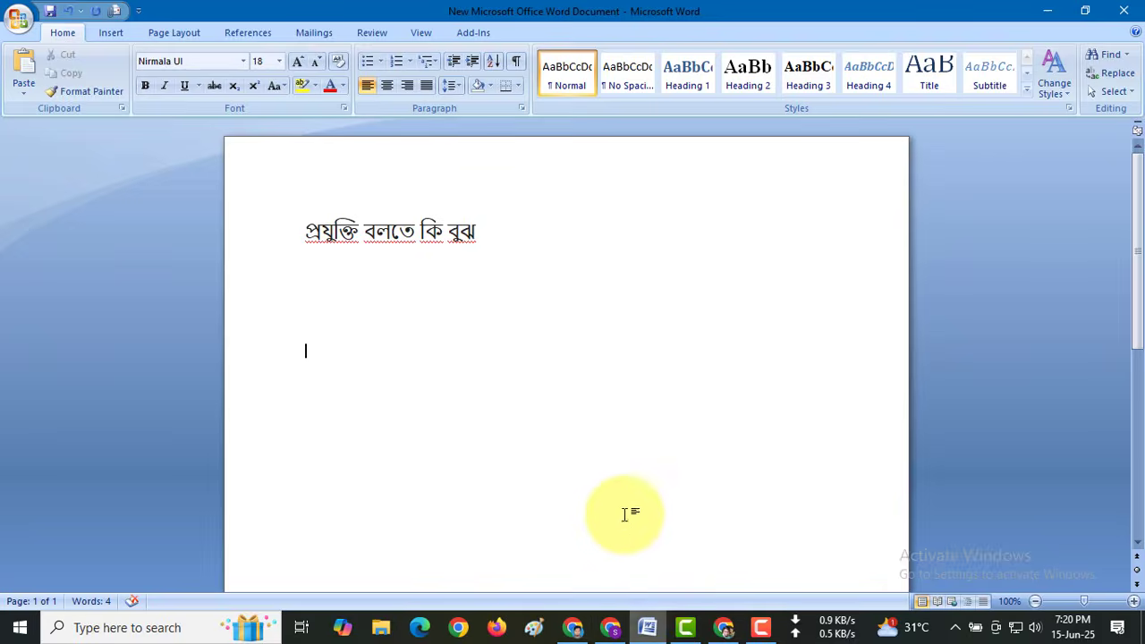
key(ctrl+v)
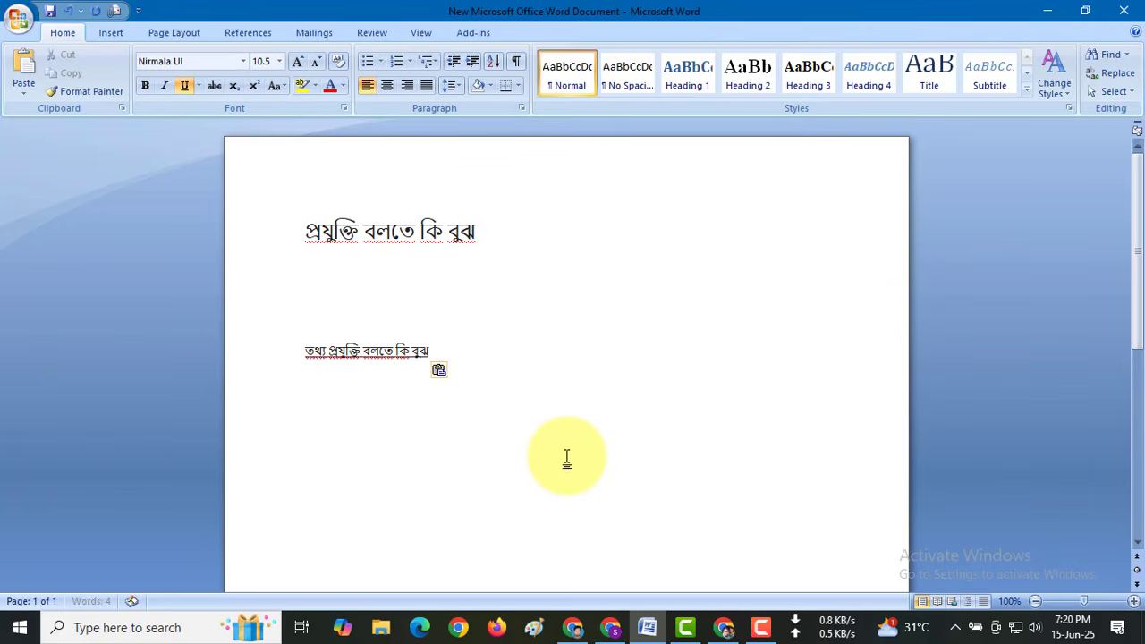
- Keep only the text of the pasted keyword in Word, and select "বিজ্ঞান ও প্রযুক্তি বলতে কি বুঝ" in Ubersuggest's suggestions
click(439, 373)
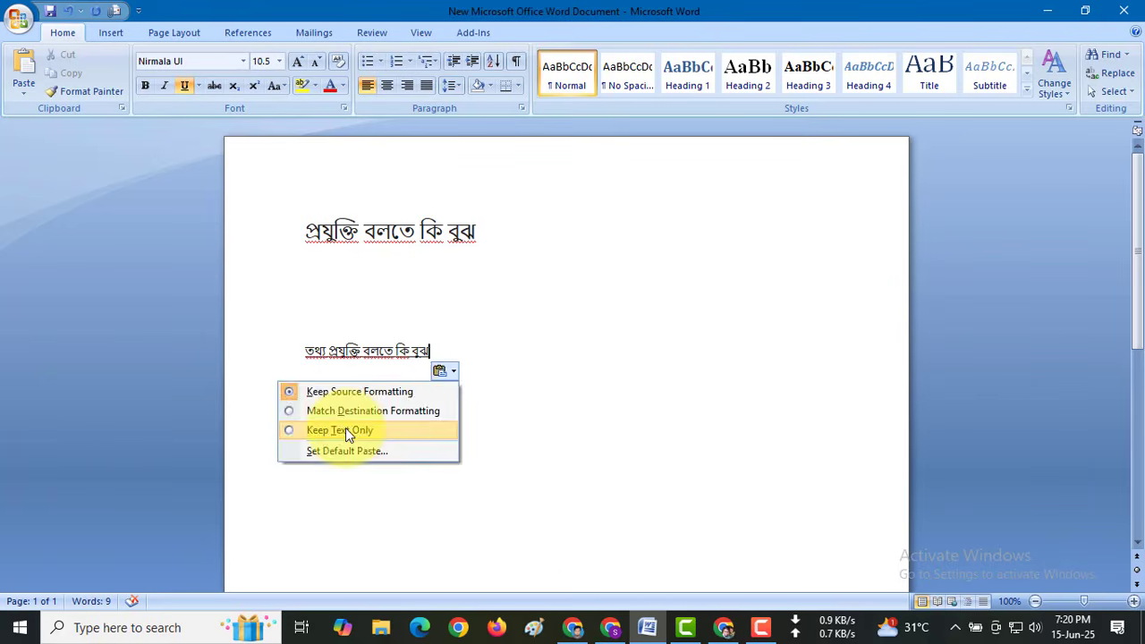
click(348, 429)
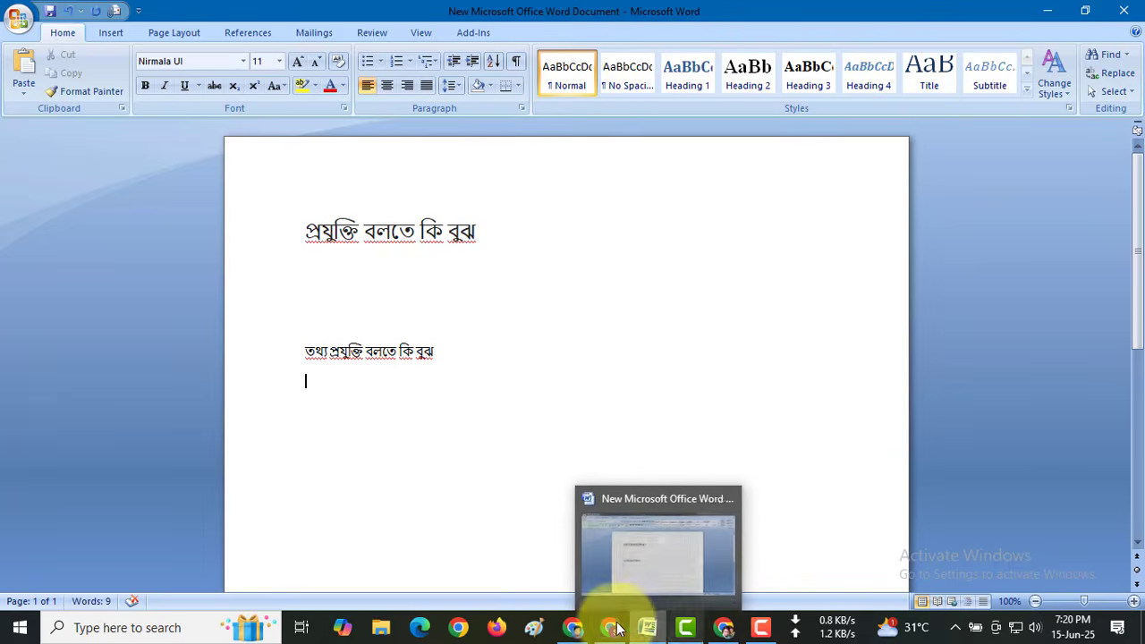
mouse_move(580, 633)
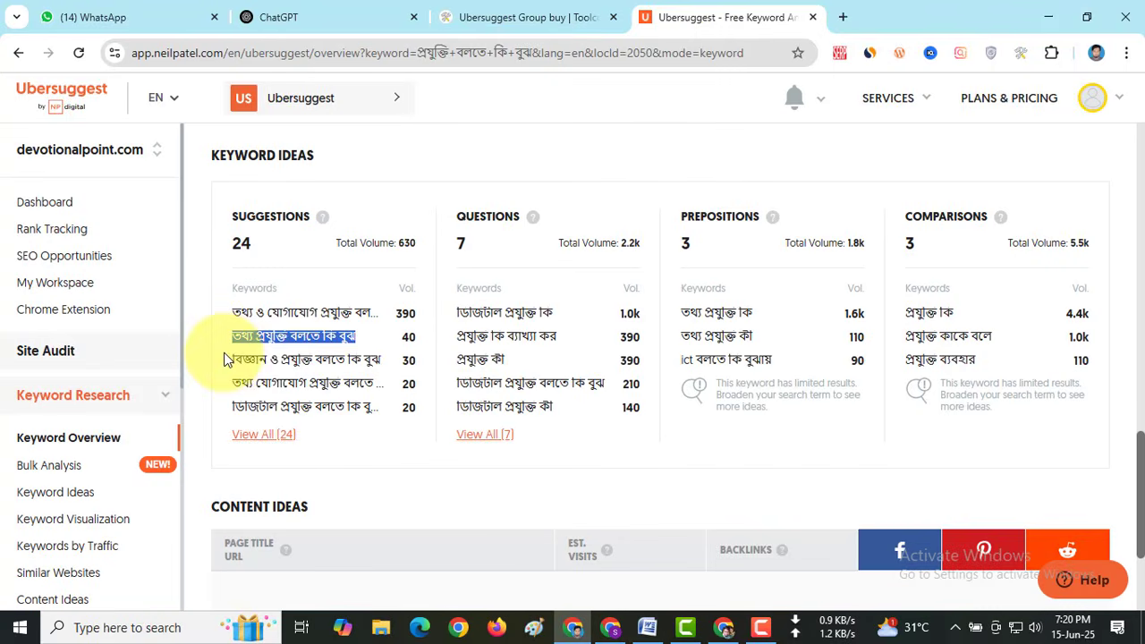
drag(191, 358, 307, 363)
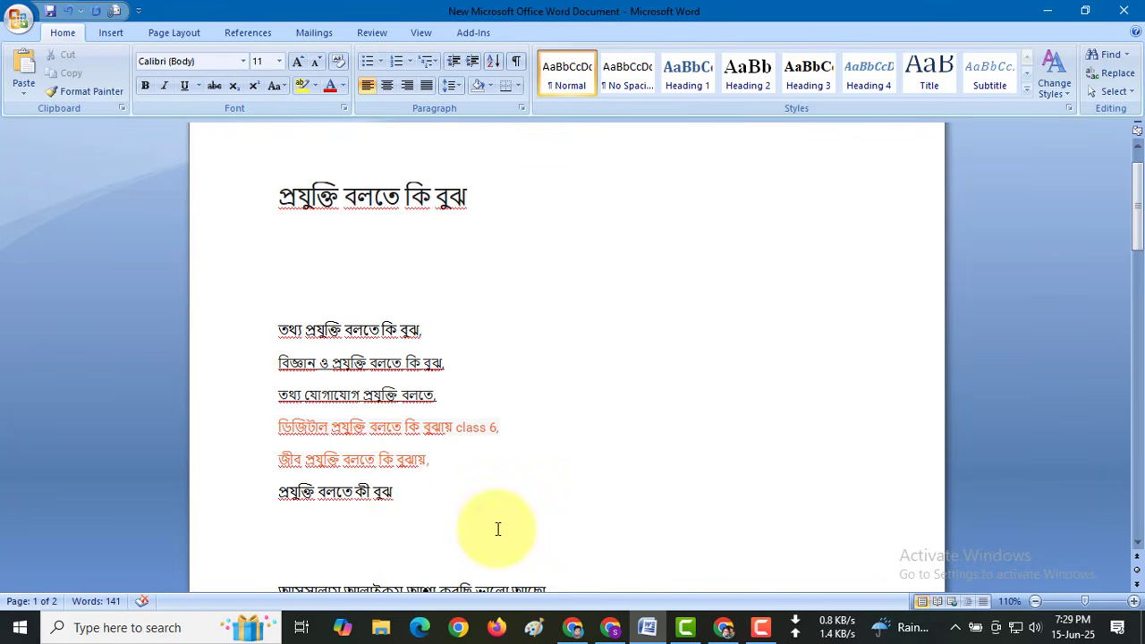
- Check the Ubersuggest keyword ideas page for "প্রযুক্তি বলতে কি বুঝ" and return to the Word document
click(581, 623)
scroll(420, 421, up, 5)
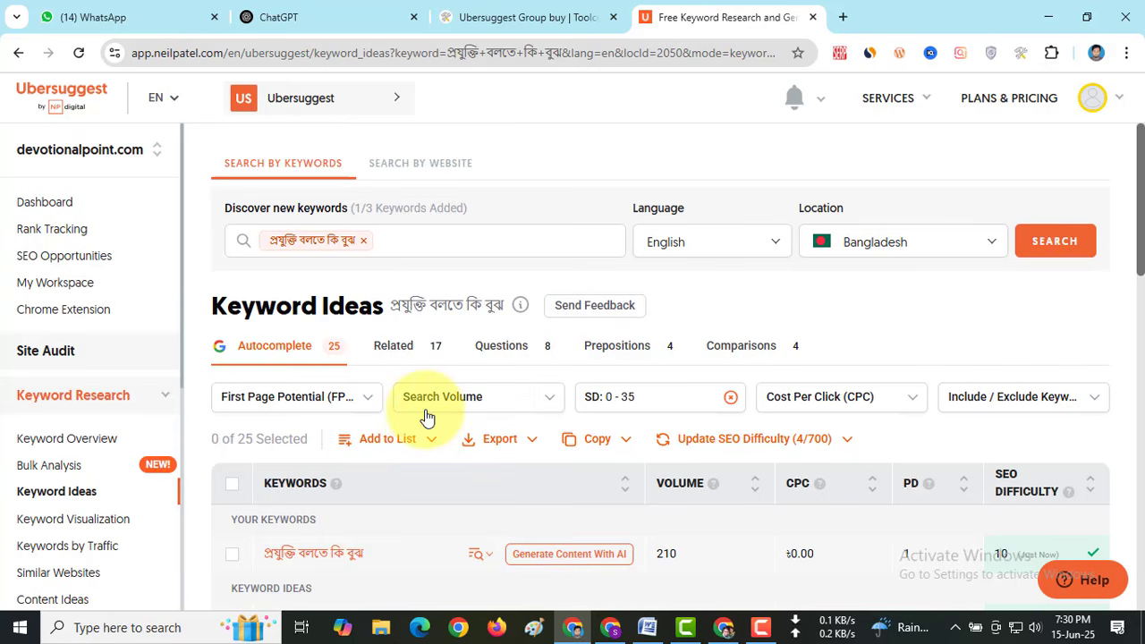
click(646, 627)
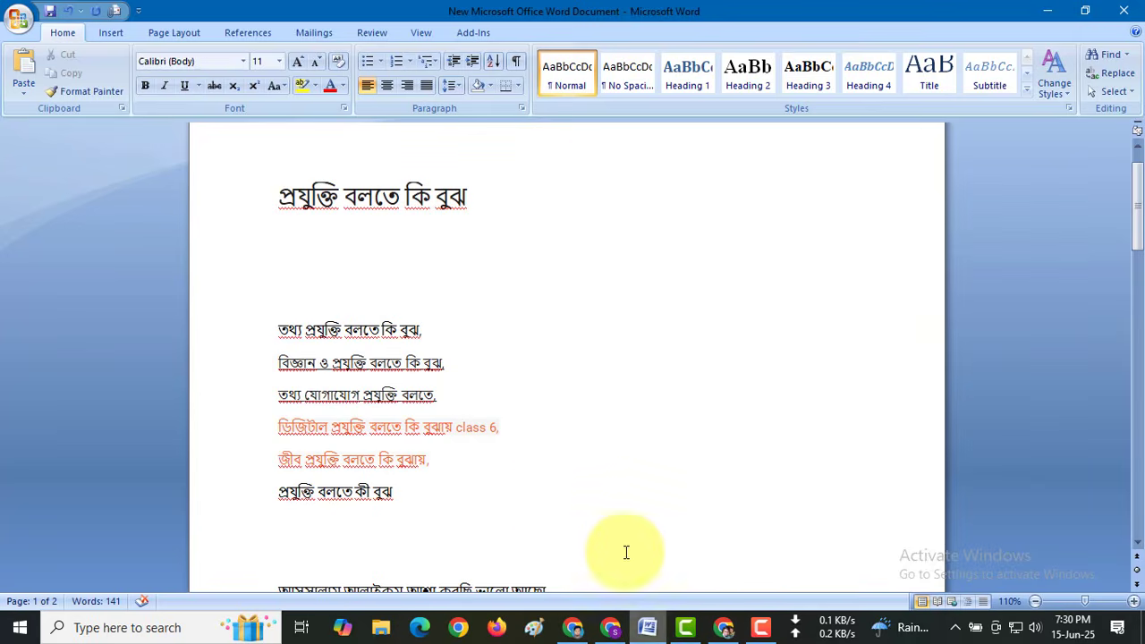
- Make the sub-keywords in the Word prompt bold, from "তথ্য প্রযুক্তি বলতে কি বুঝ" through "প্রযুক্তি বলতে কী বুঝ"
scroll(533, 519, down, 8)
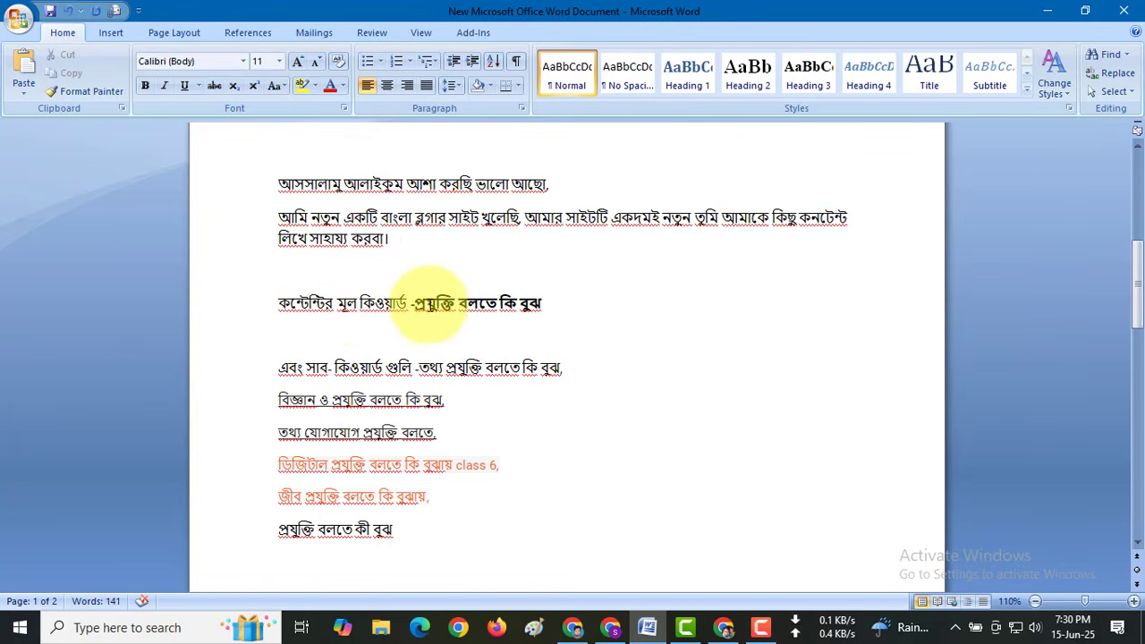
drag(412, 304, 528, 305)
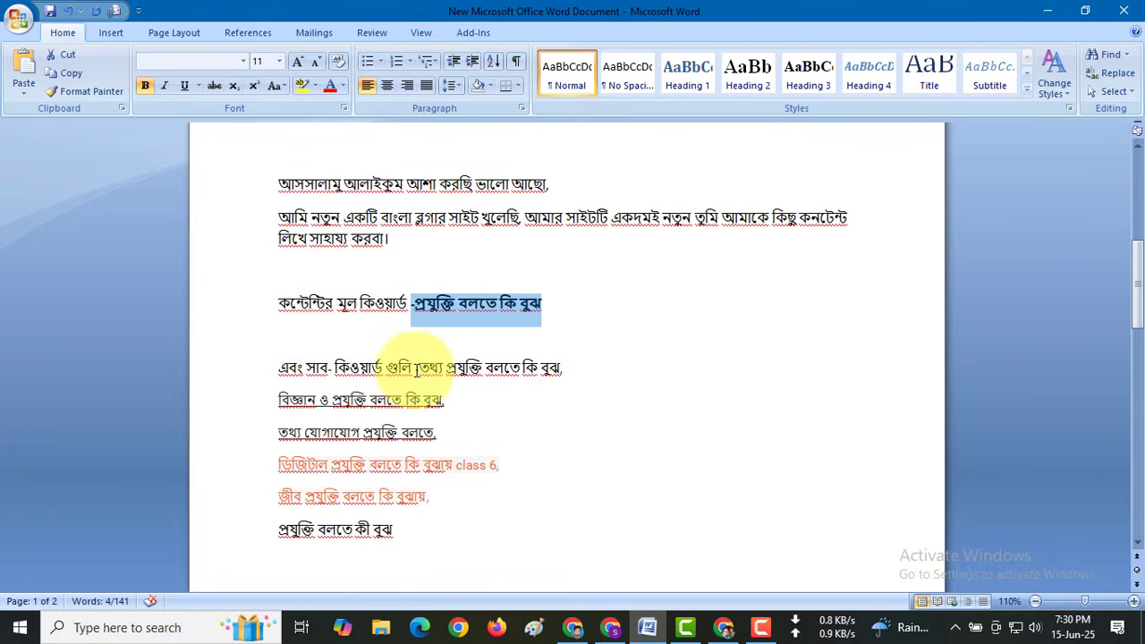
drag(415, 368, 279, 368)
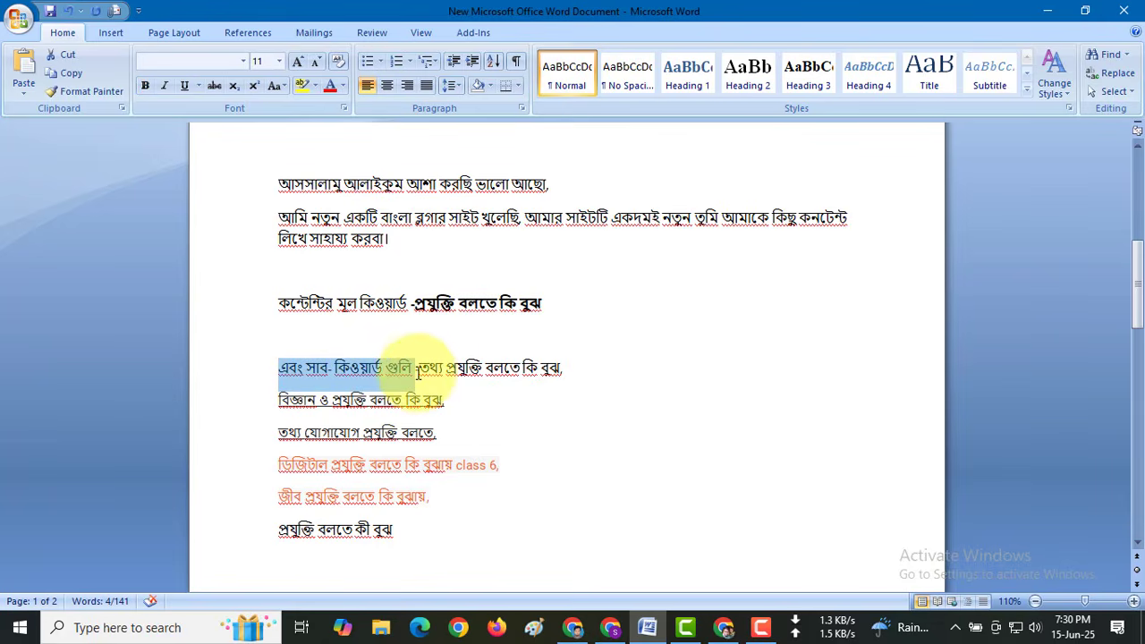
drag(417, 367, 462, 519)
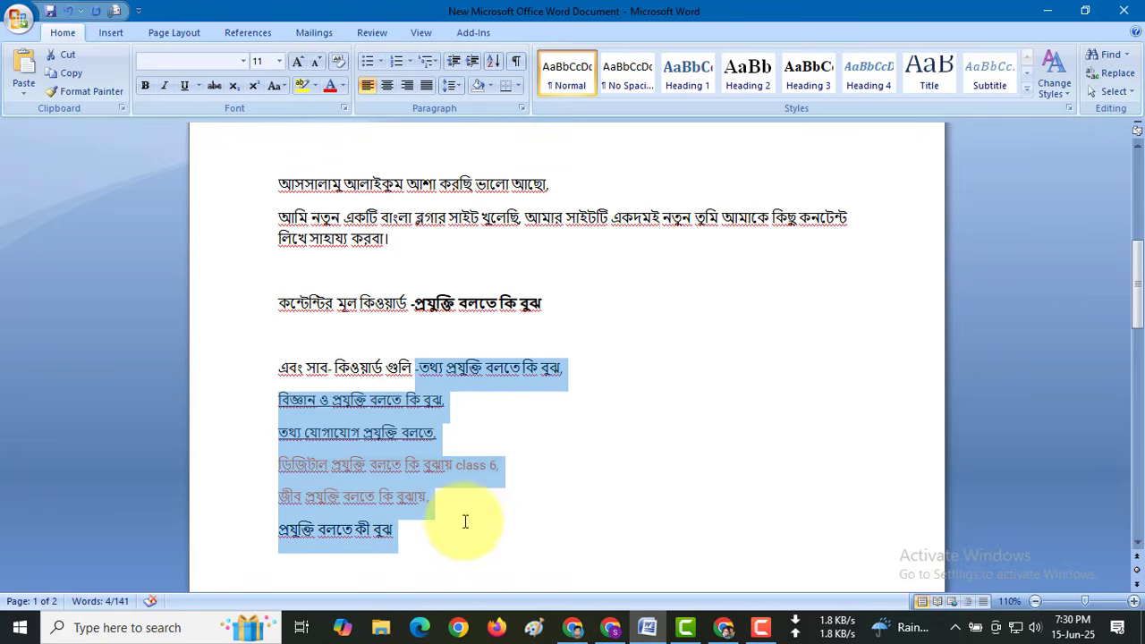
click(144, 86)
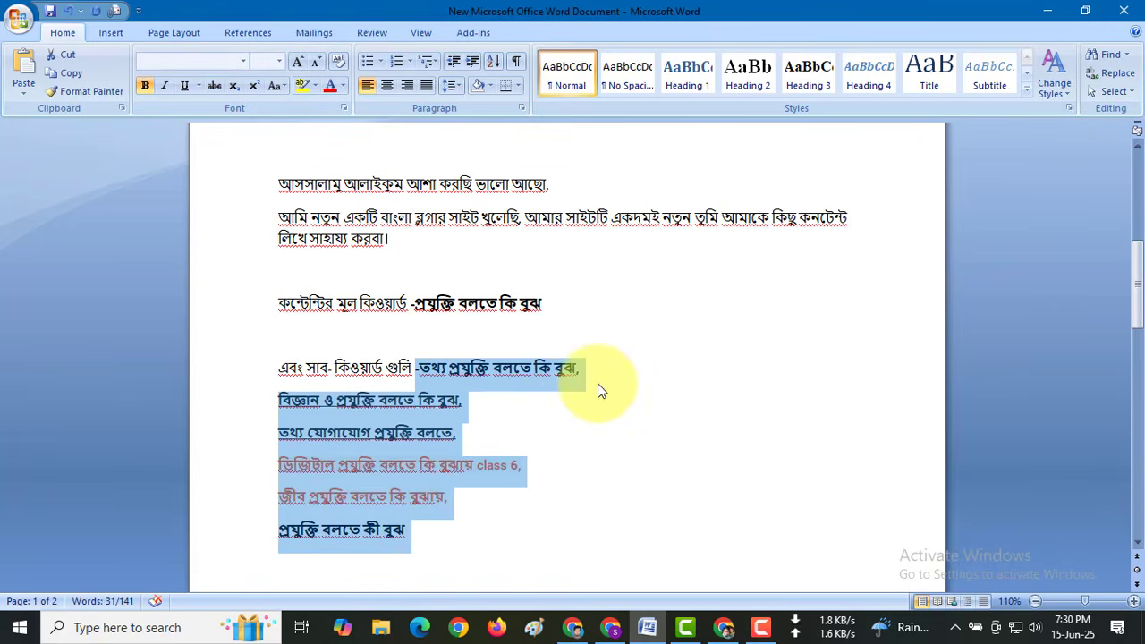
click(537, 404)
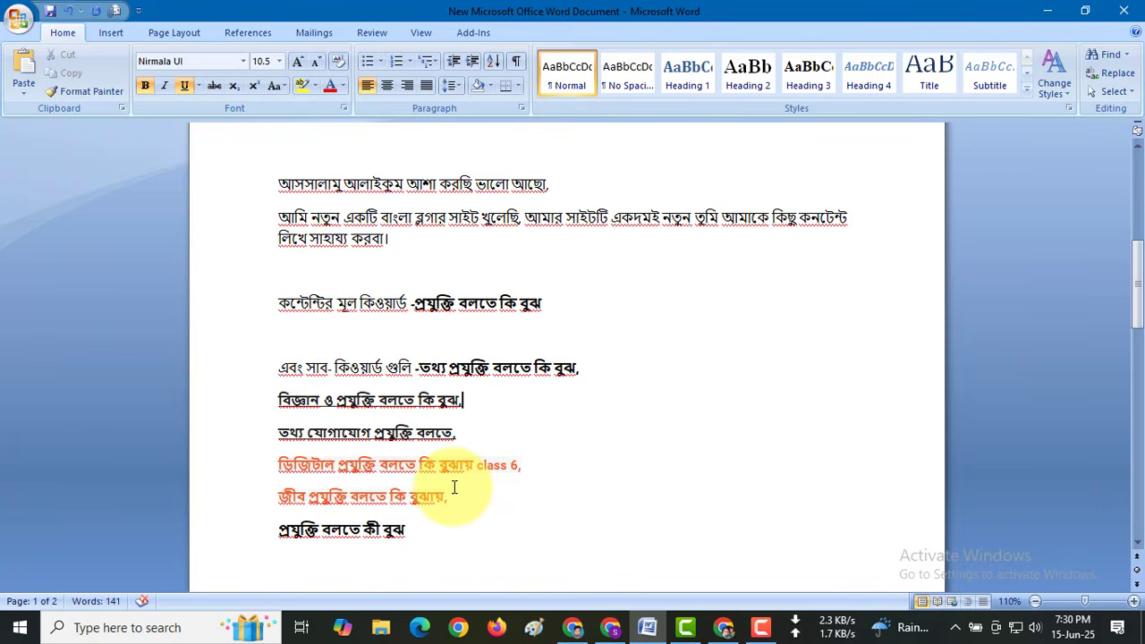
- Copy the entire content-writing prompt in the Word document, from the greeting line through the closing instructions
scroll(453, 488, down, 9)
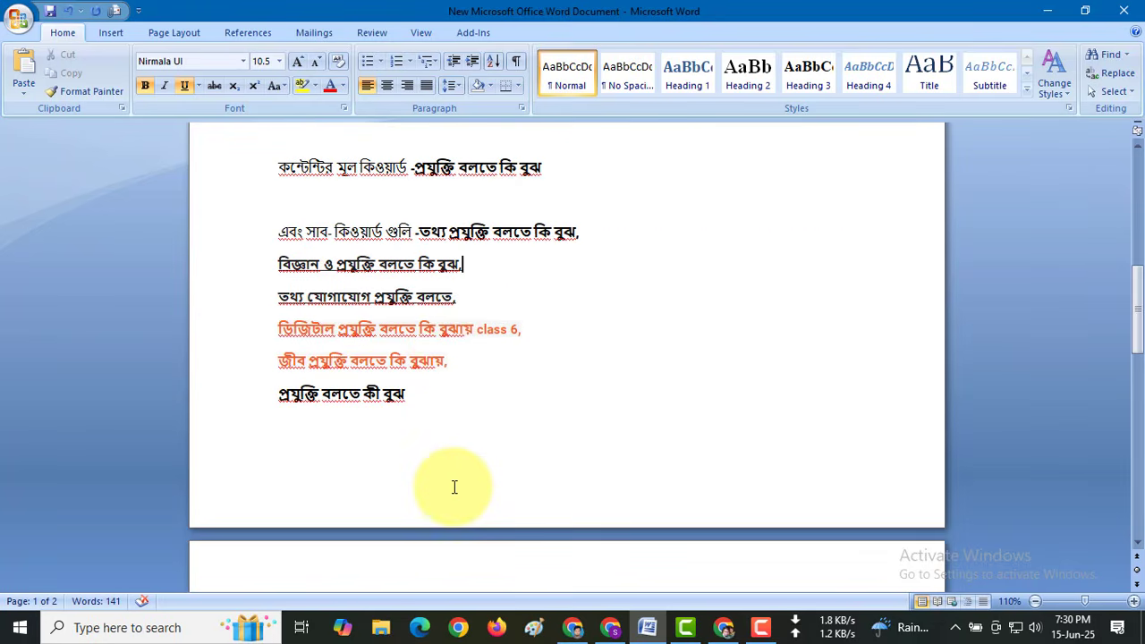
drag(467, 503, 307, 220)
right_click(309, 221)
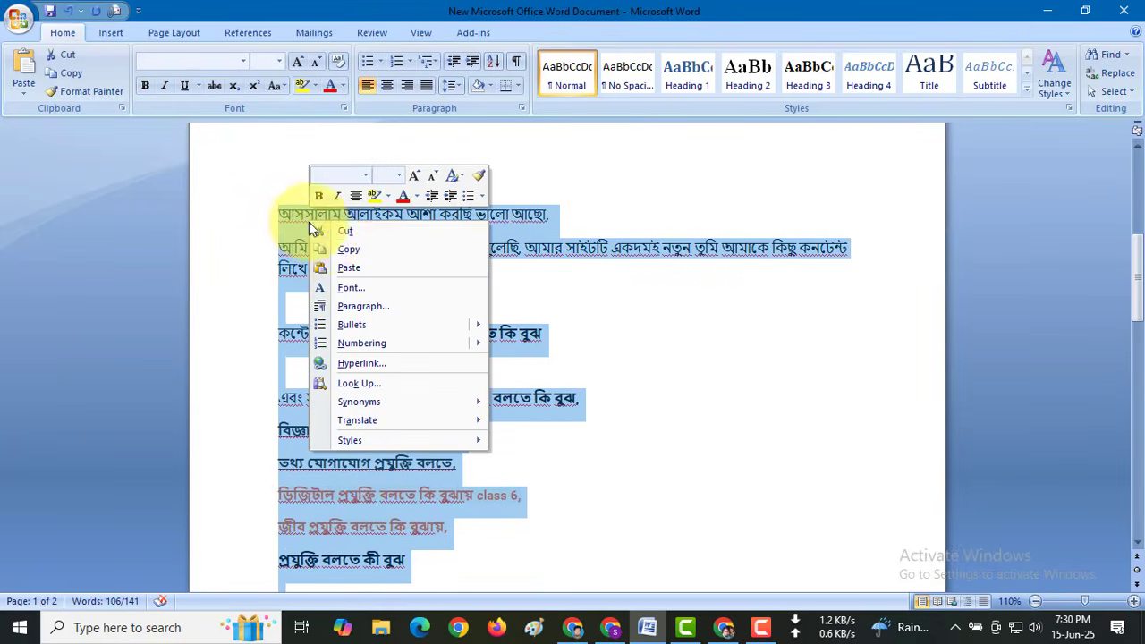
click(347, 249)
- Switch to ChatGPT in the browser, paste the copied prompt into the message box and send it
click(585, 632)
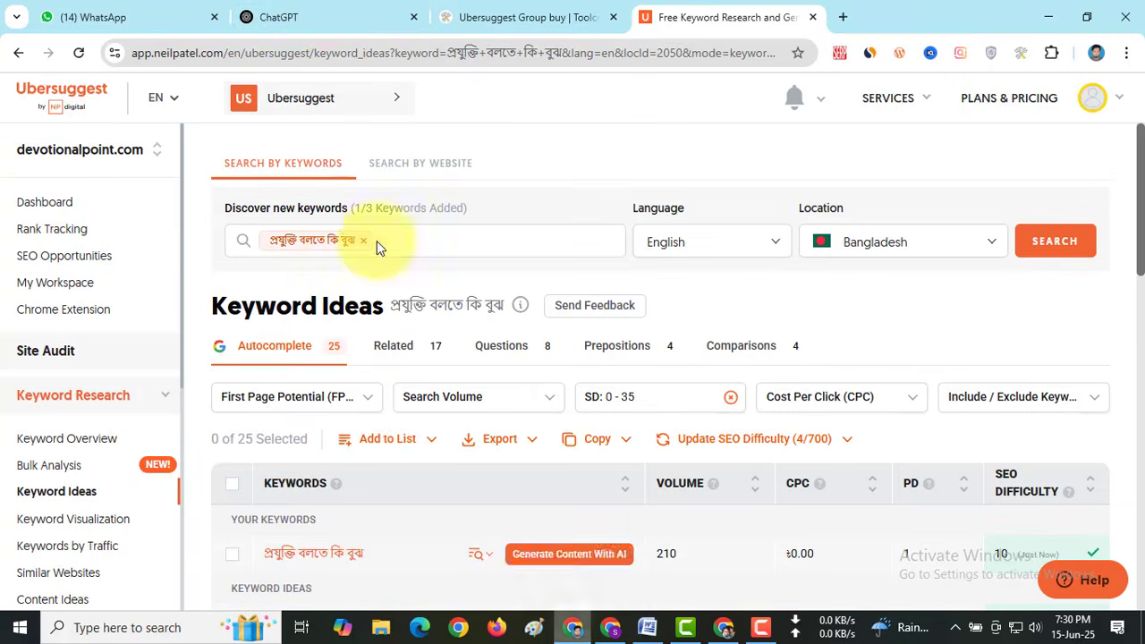
click(315, 17)
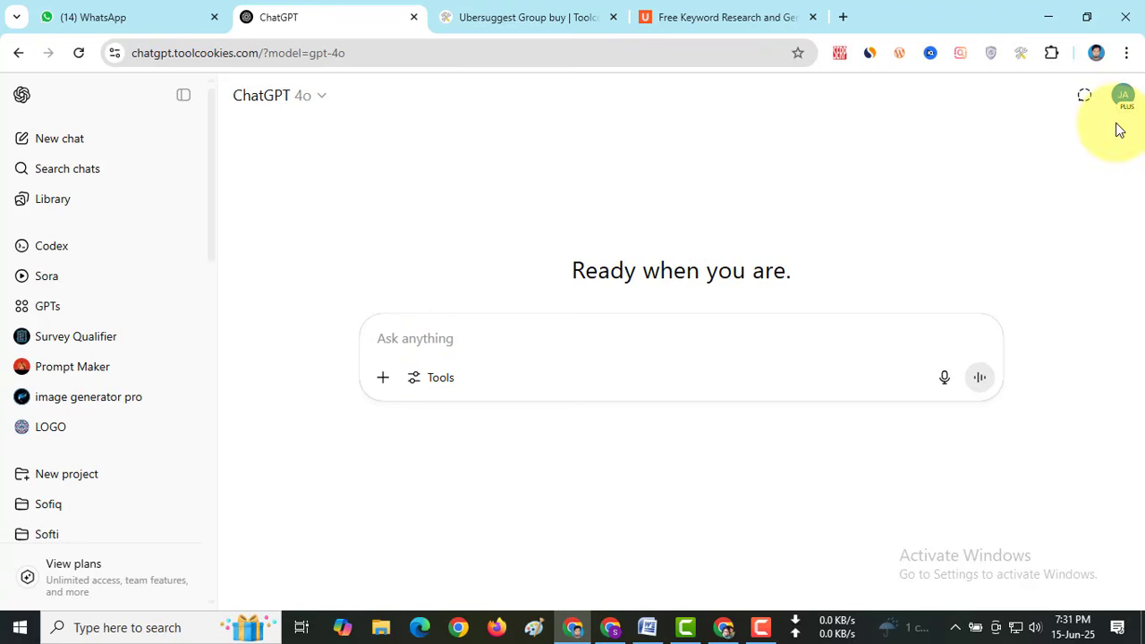
right_click(394, 343)
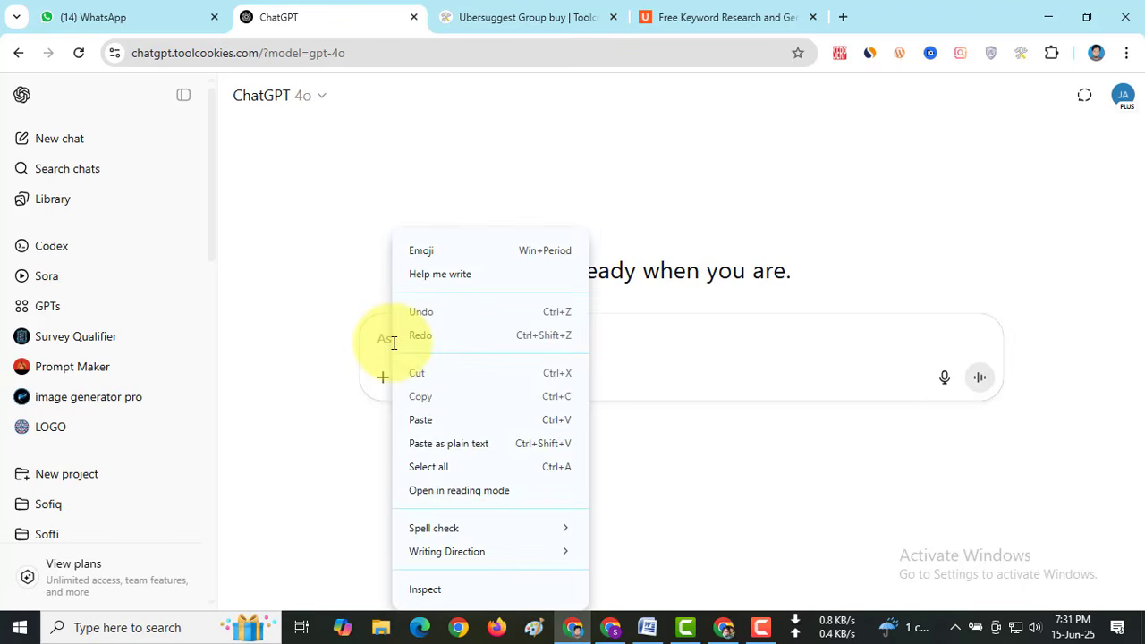
click(420, 417)
scroll(537, 403, down, 5)
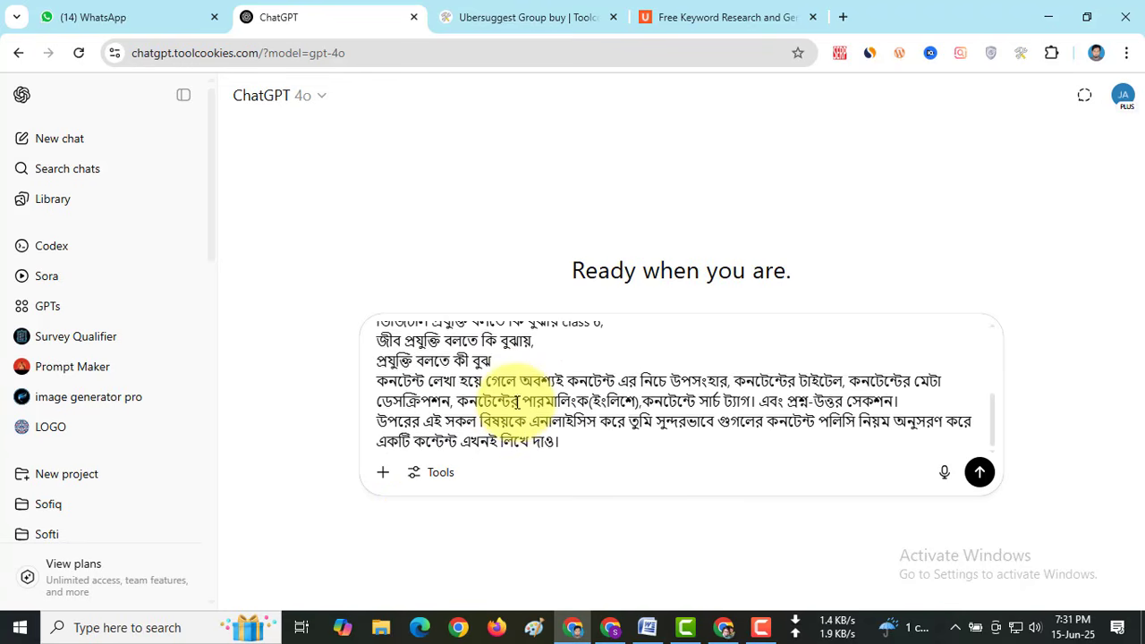
click(981, 474)
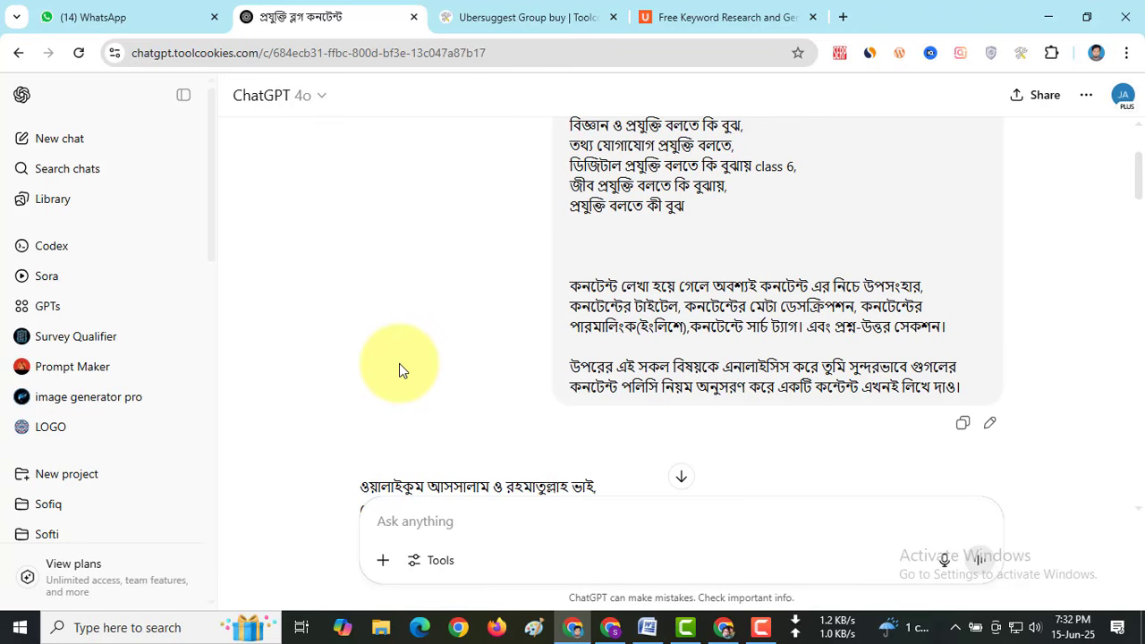
- Look through the generated article and copy the content title "প্রযুক্তি বলতে কি বুঝ – সহজ ভাষায় বিস্তারিত ব্যাখ্যা" from its content info section
scroll(399, 366, down, 3)
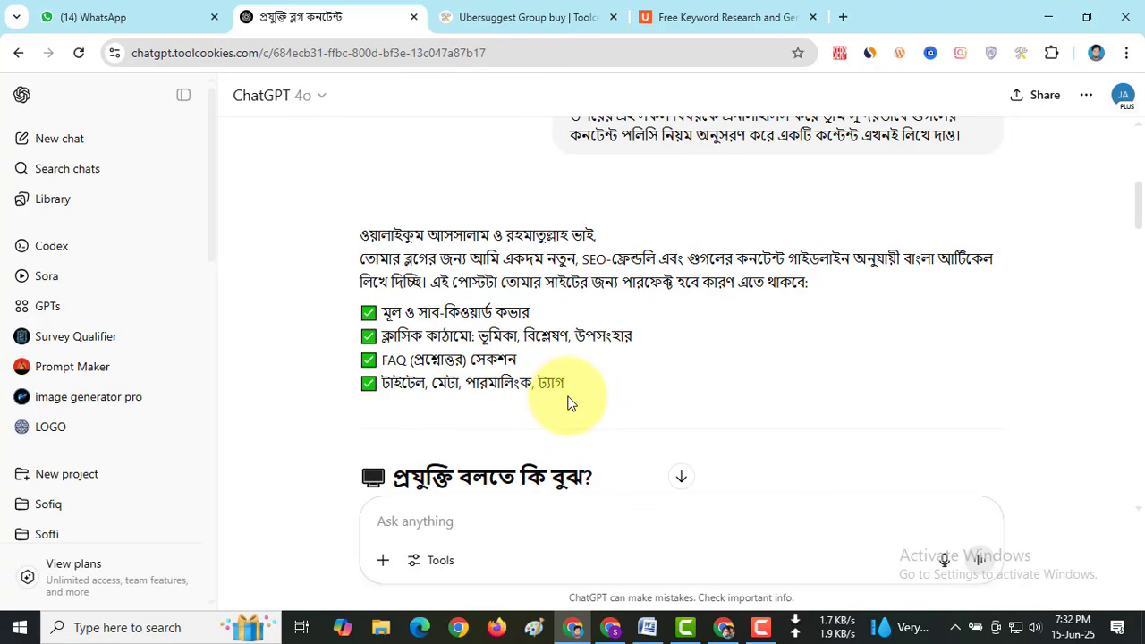
scroll(567, 403, down, 4)
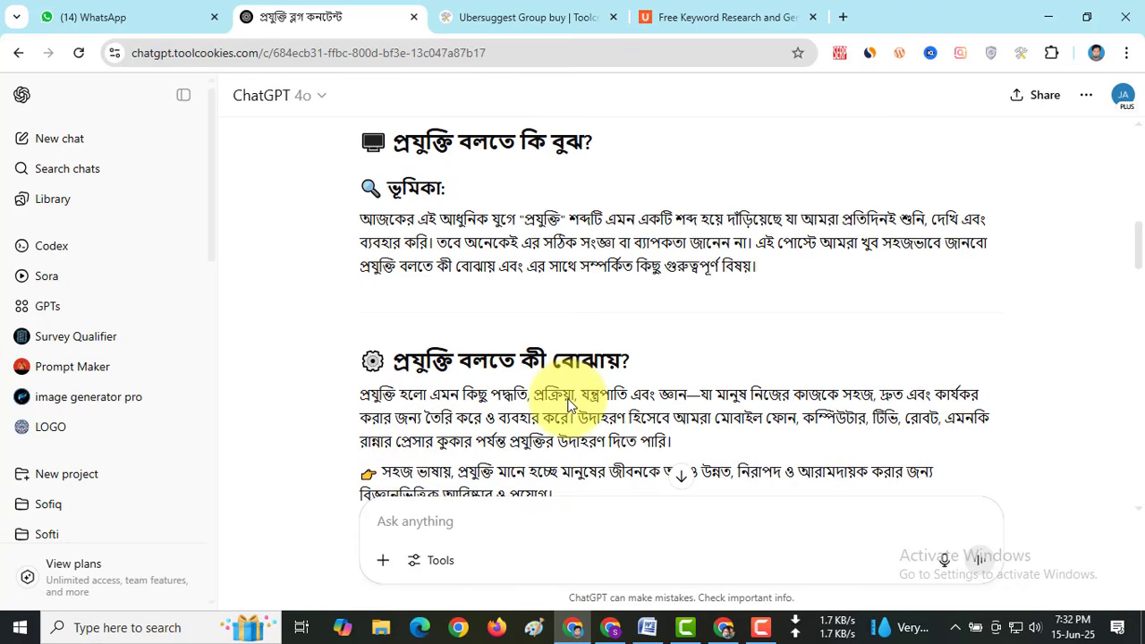
scroll(567, 404, down, 20)
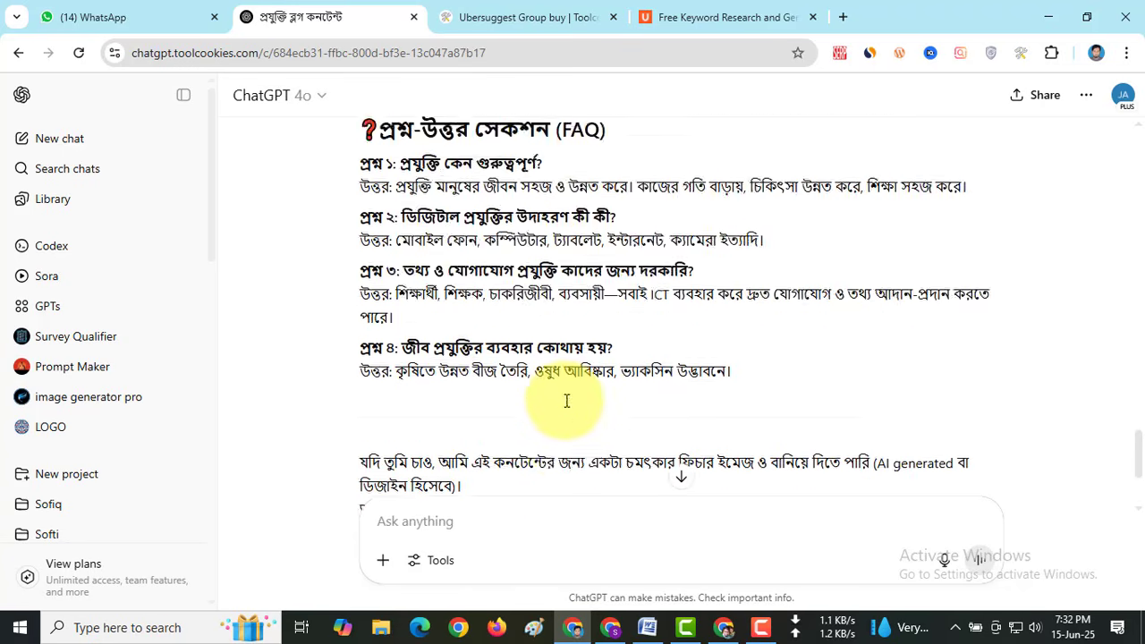
scroll(563, 406, up, 10)
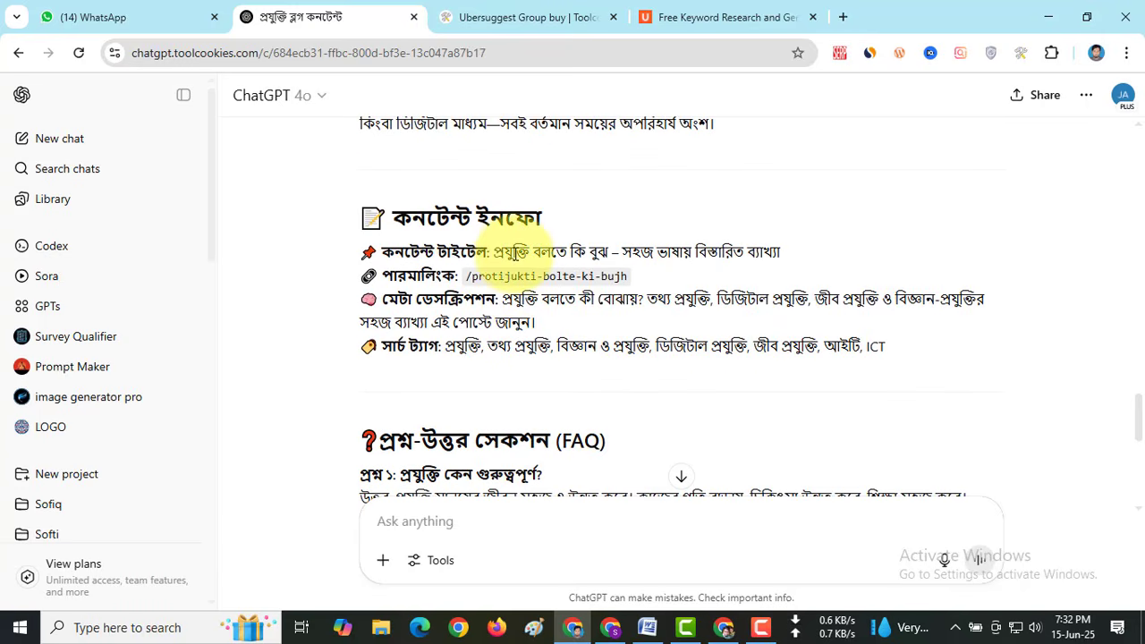
double_click(528, 252)
drag(535, 252, 789, 261)
right_click(693, 240)
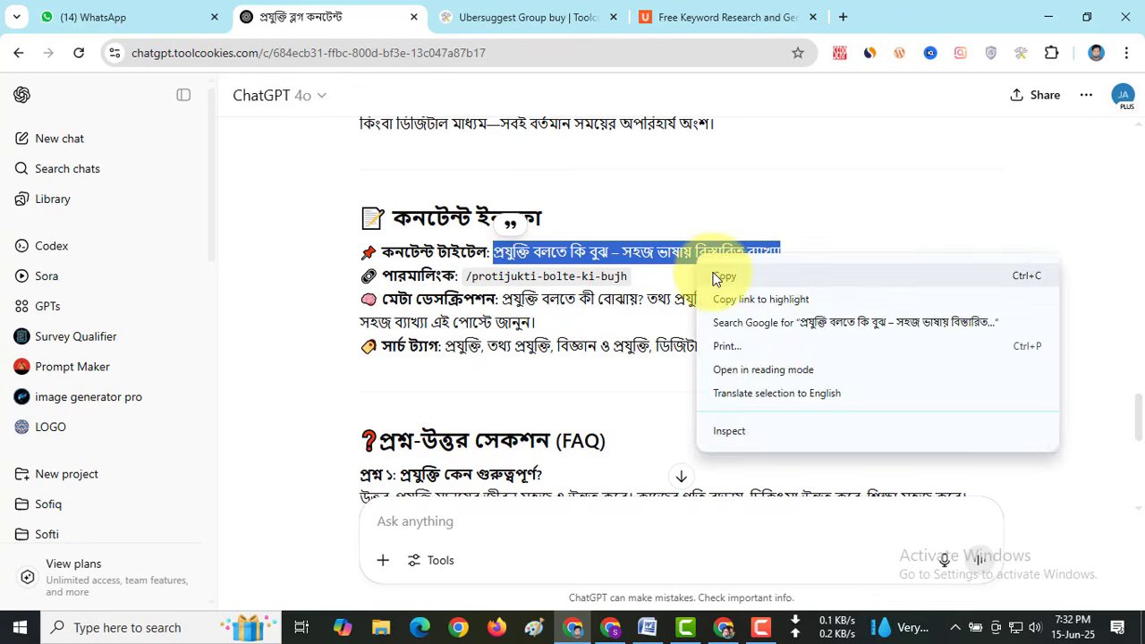
click(716, 252)
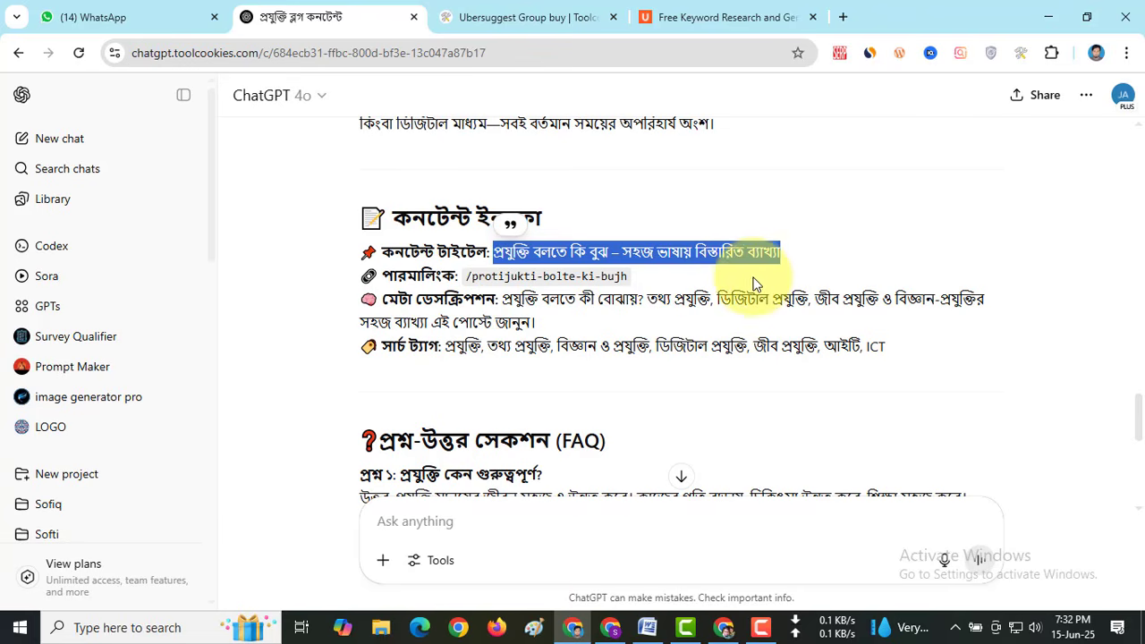
- Switch to Blogger, create a new post and paste "প্রযুক্তি বলতে কি বুঝ – সহজ ভাষায় বিস্তারিত ব্যাখ্যা" as its title
click(611, 627)
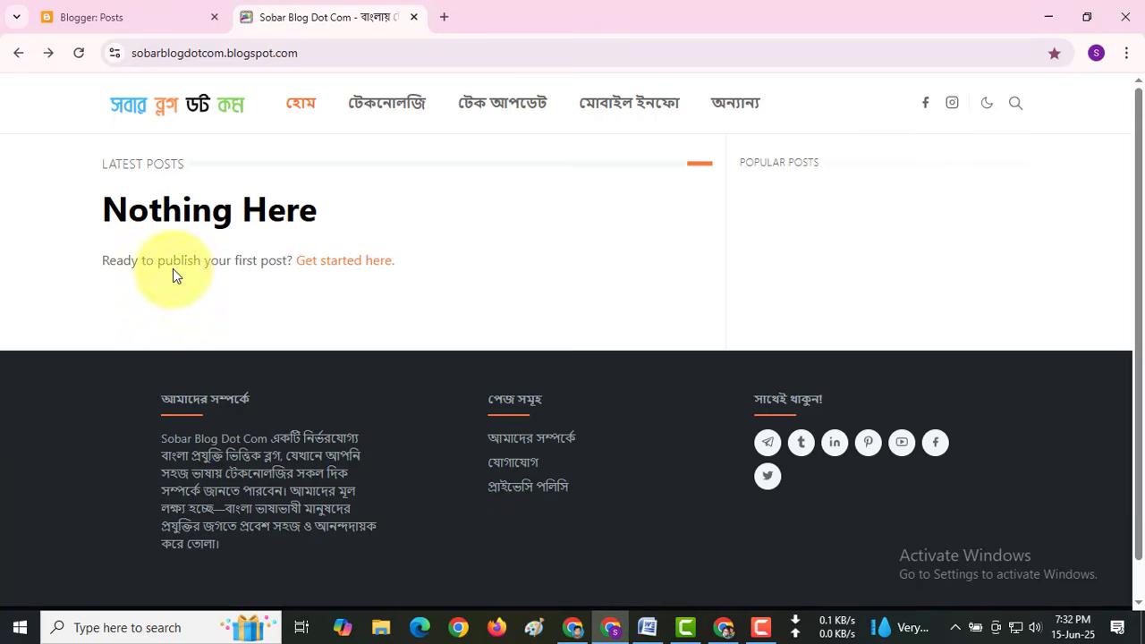
click(134, 16)
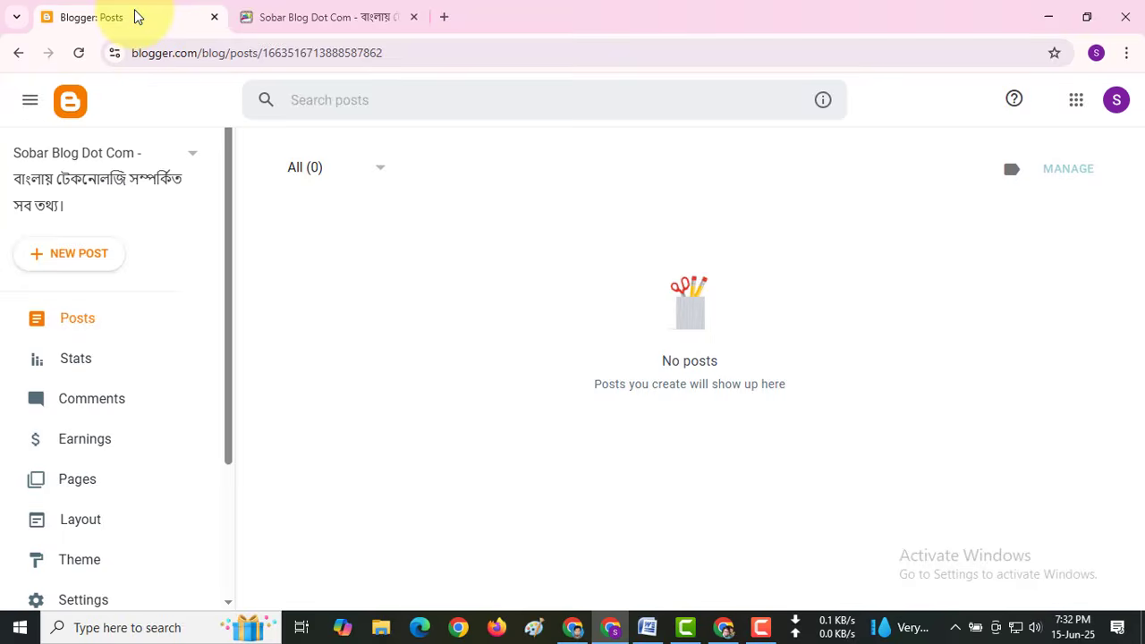
click(67, 259)
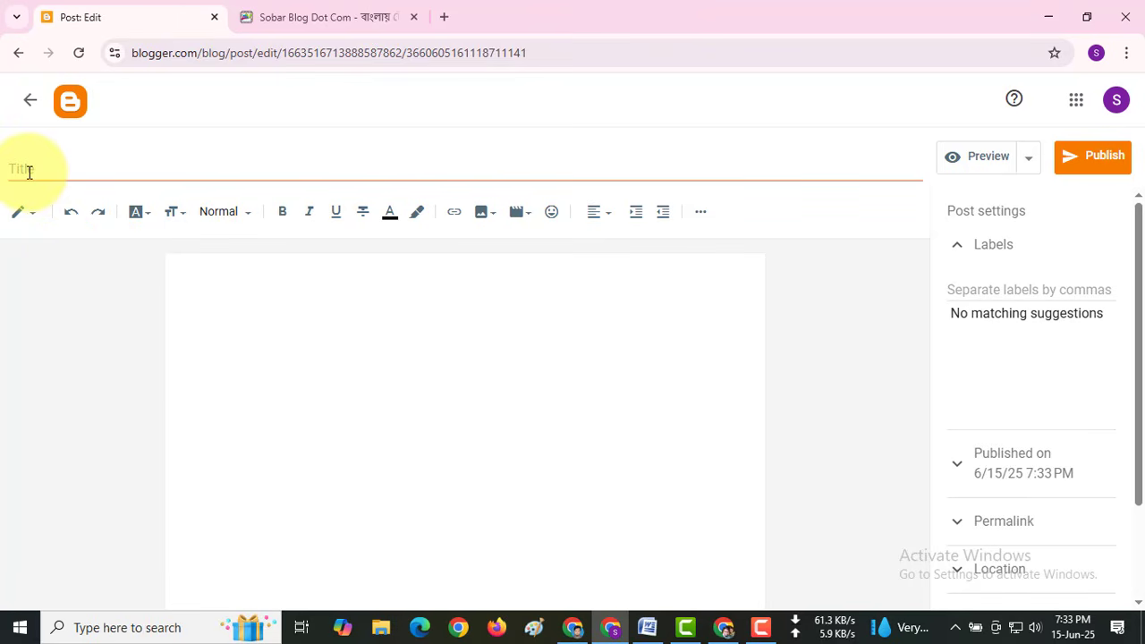
click(27, 171)
click(203, 297)
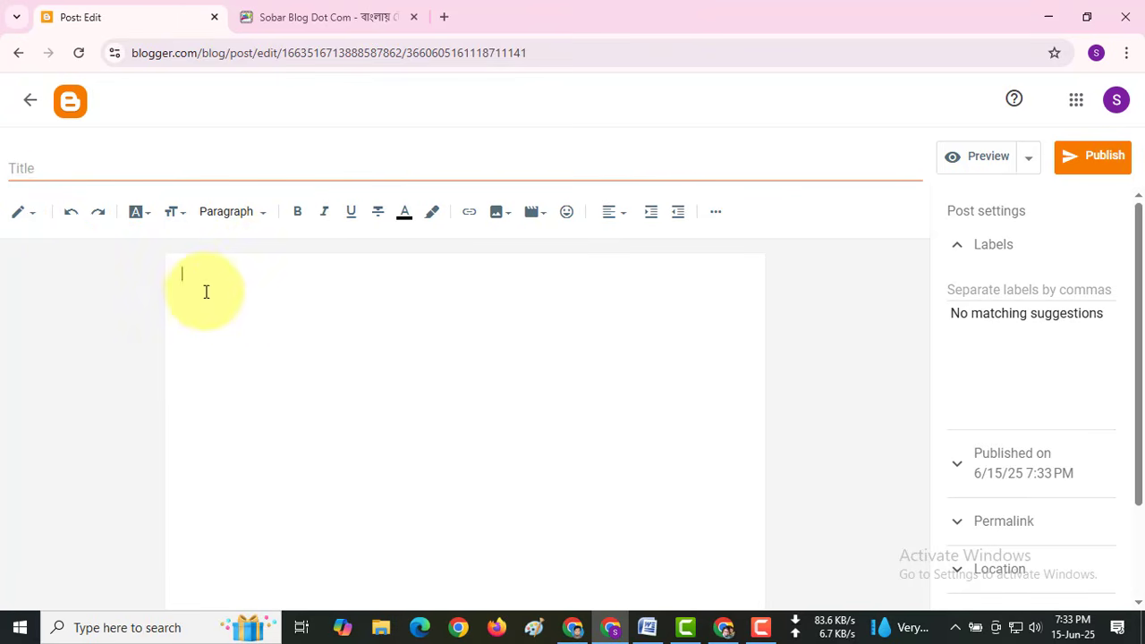
click(66, 172)
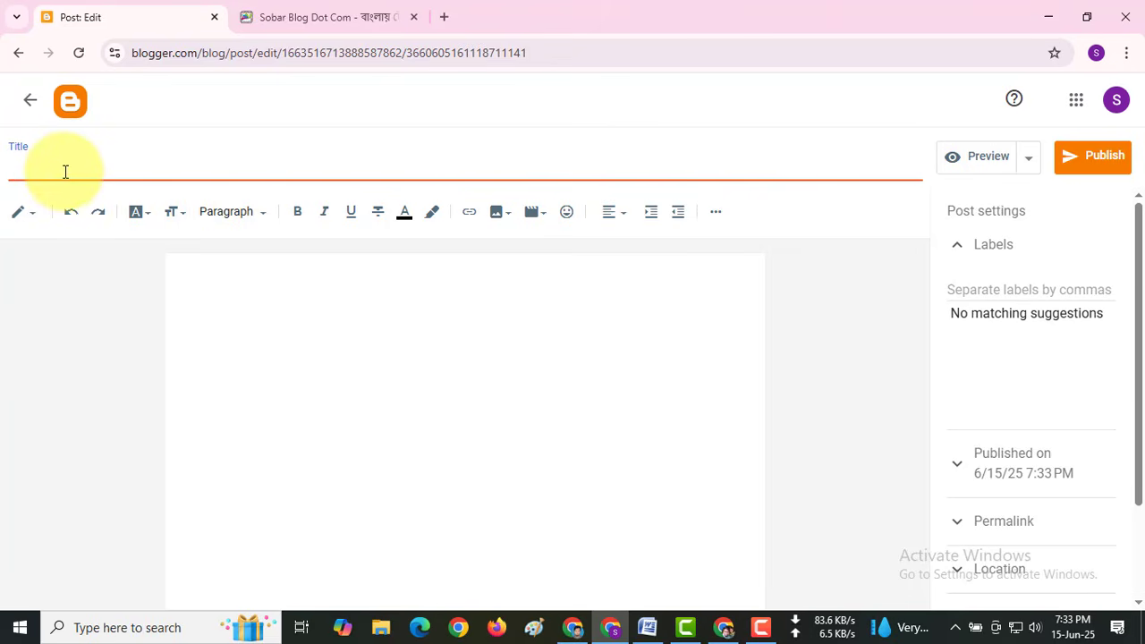
key(ctrl+v)
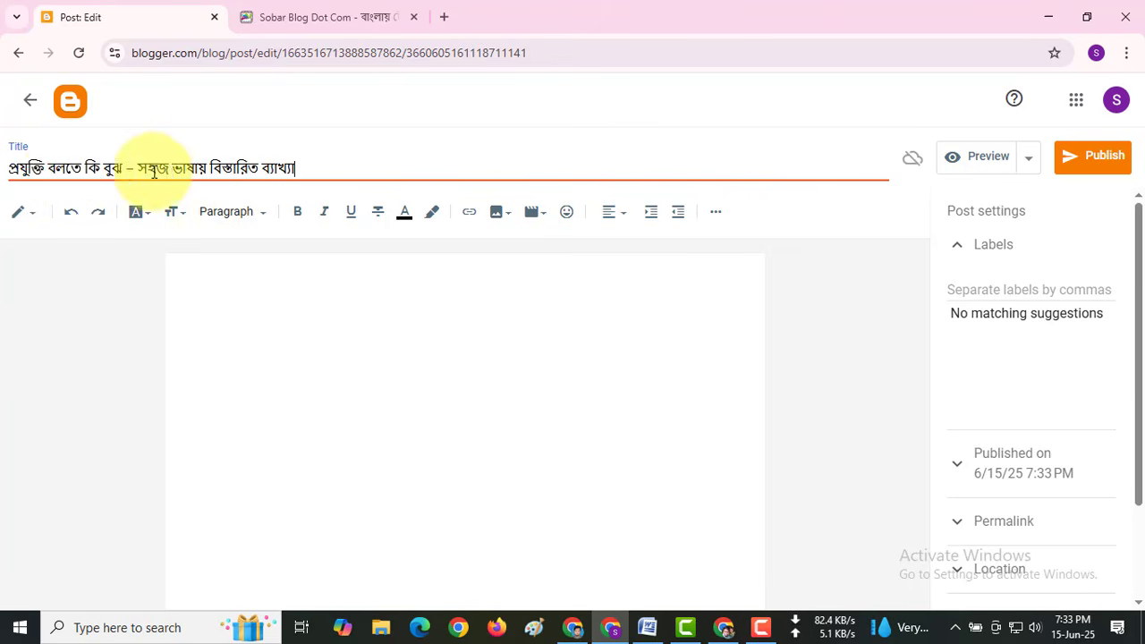
click(270, 289)
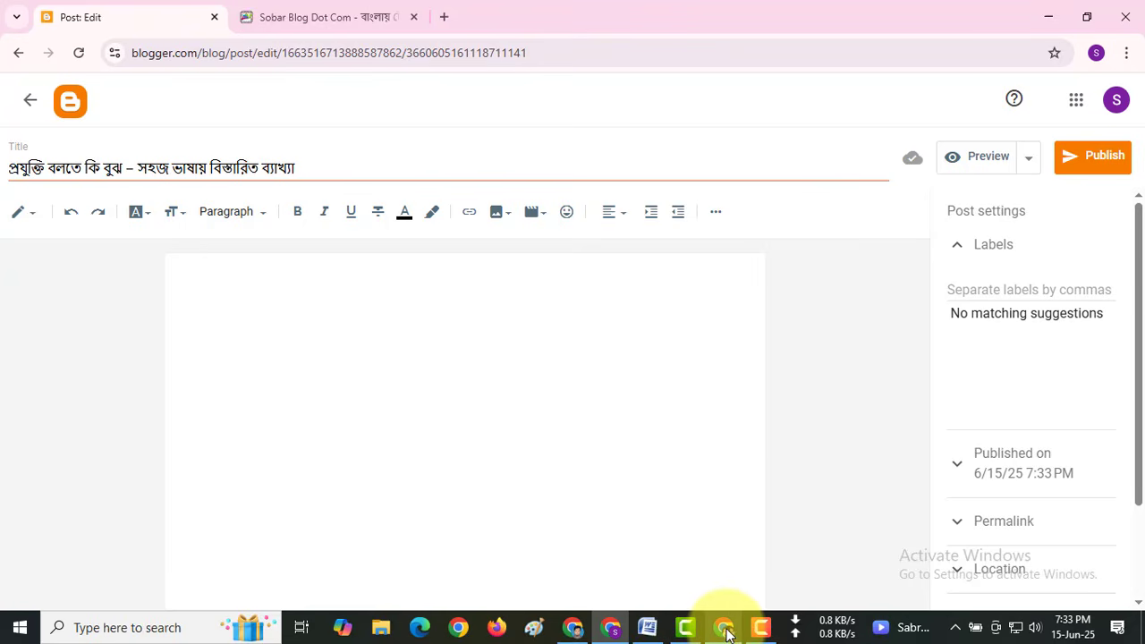
- Copy the article body in ChatGPT from the introduction paragraph through the conclusion, and paste it into the Blogger post's body
click(582, 637)
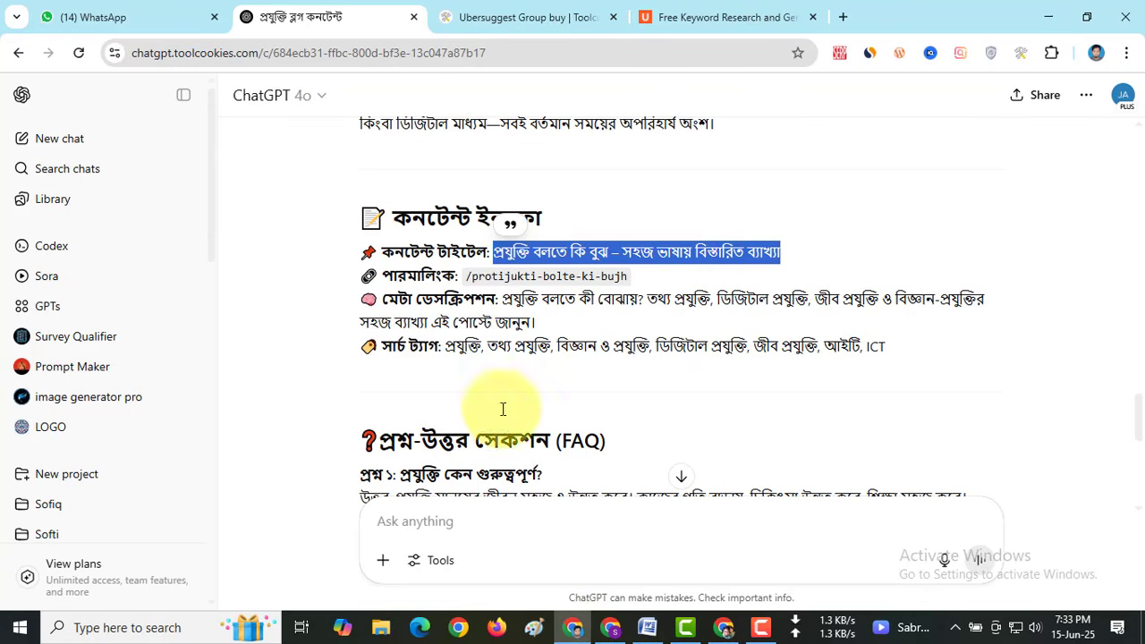
click(518, 347)
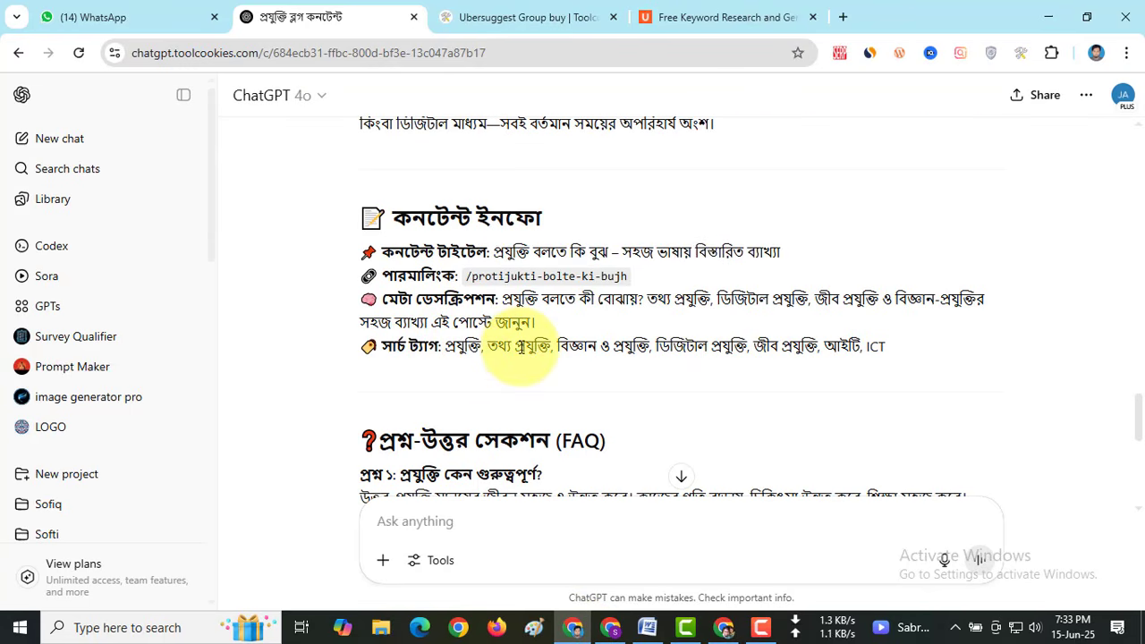
scroll(521, 347, up, 2)
drag(720, 295, 450, 459)
drag(365, 314, 426, 458)
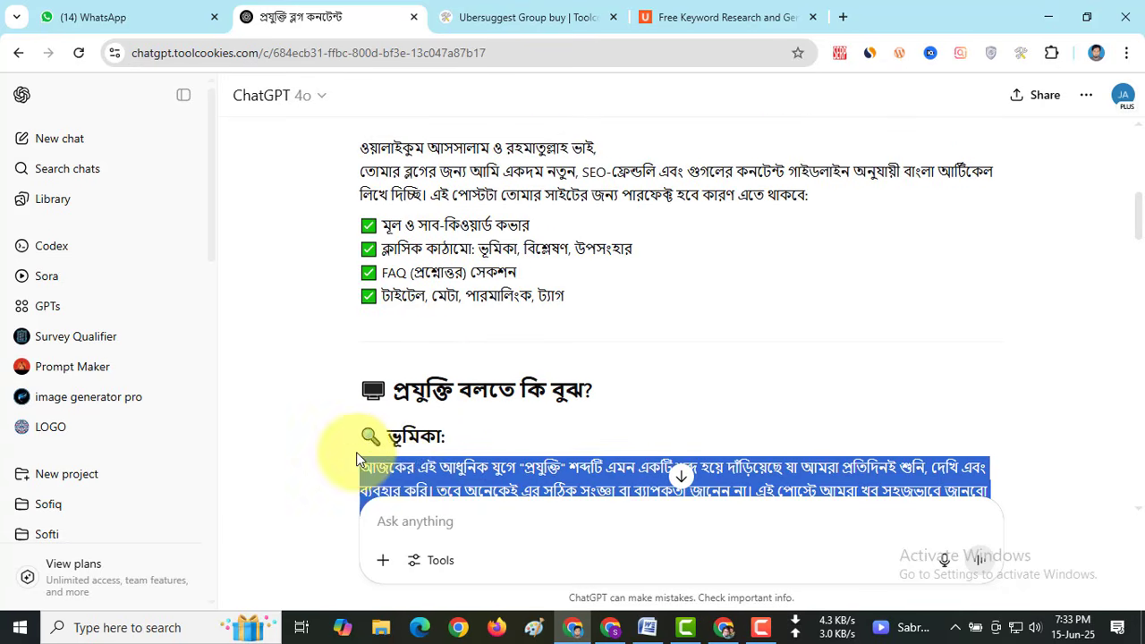
right_click(388, 462)
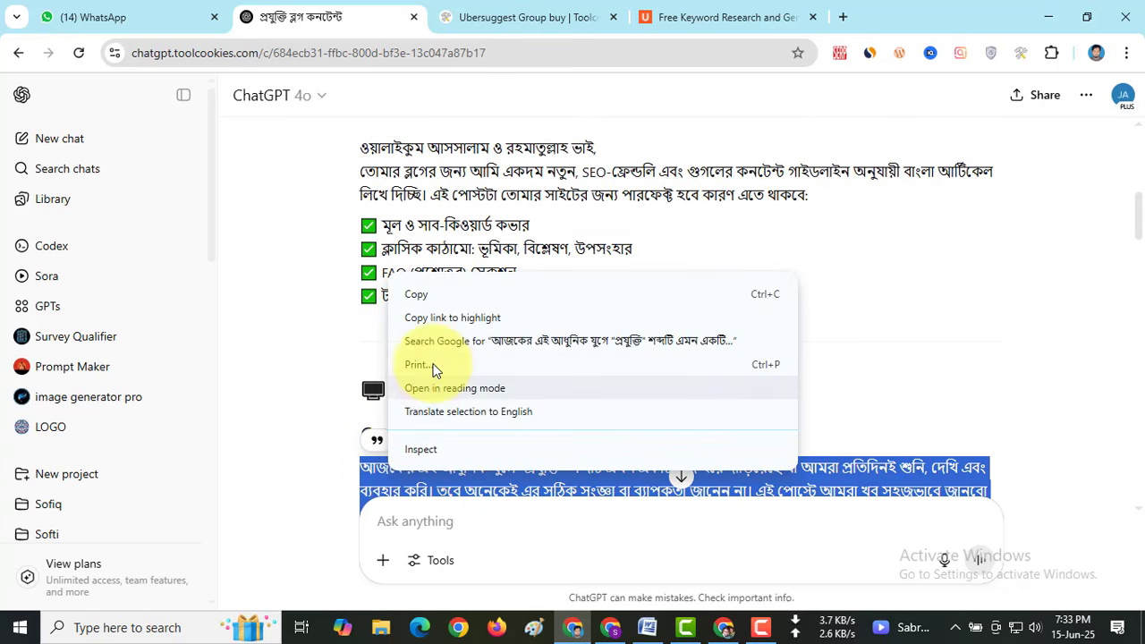
click(418, 297)
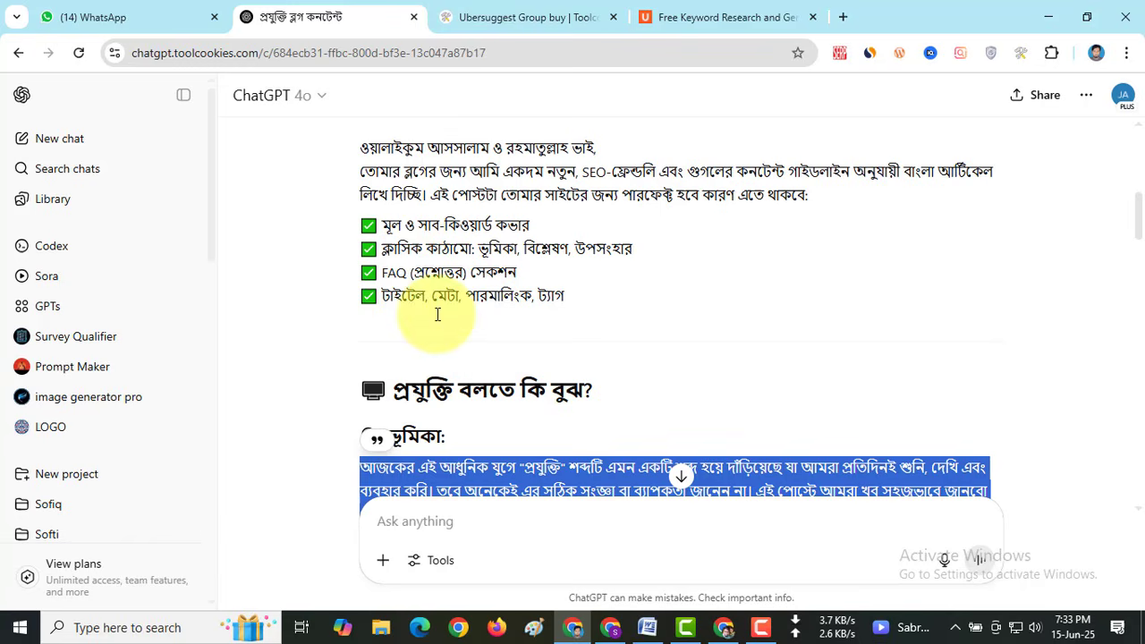
click(612, 631)
key(ctrl+v)
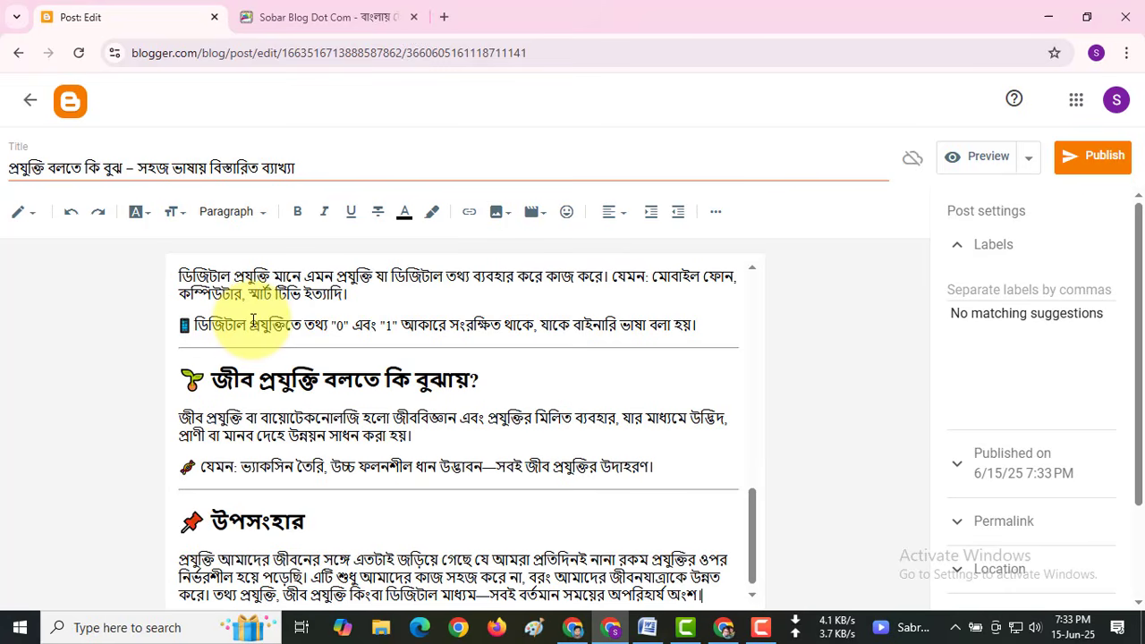
- Review the pasted article in the post editor, examining its introduction, section headings, paragraphs and conclusion
scroll(268, 340, up, 10)
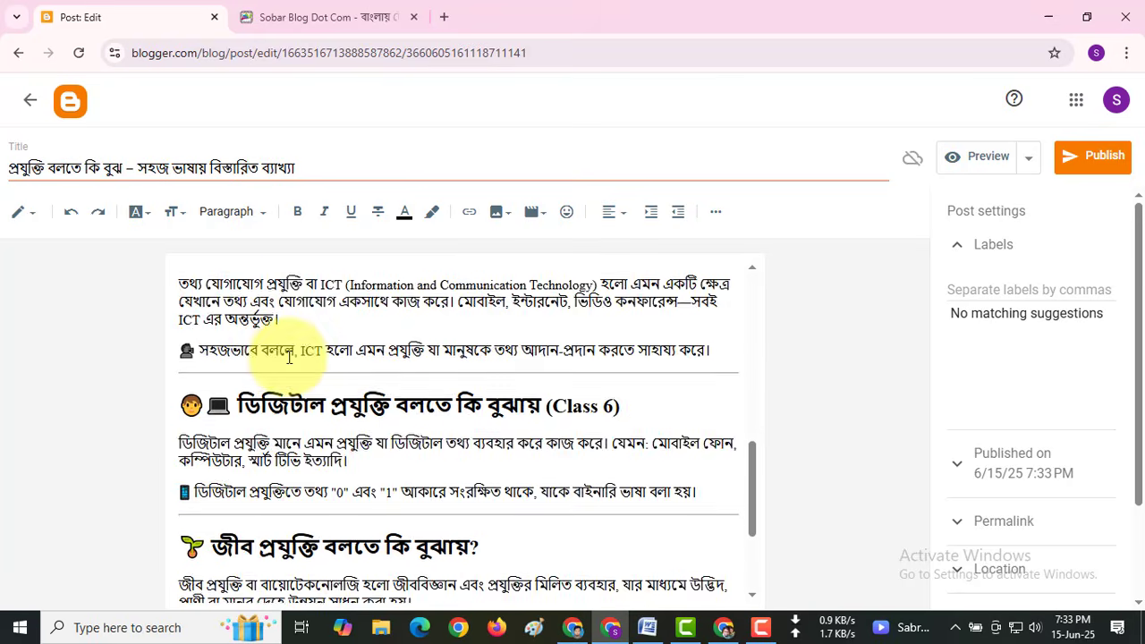
scroll(288, 357, up, 1)
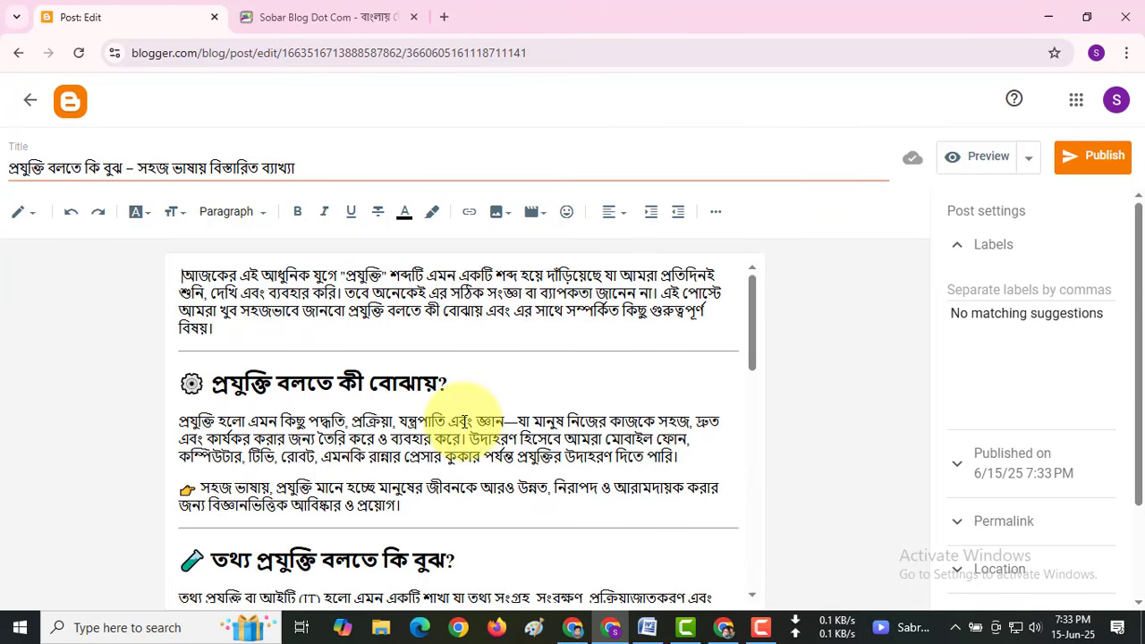
drag(452, 384, 177, 376)
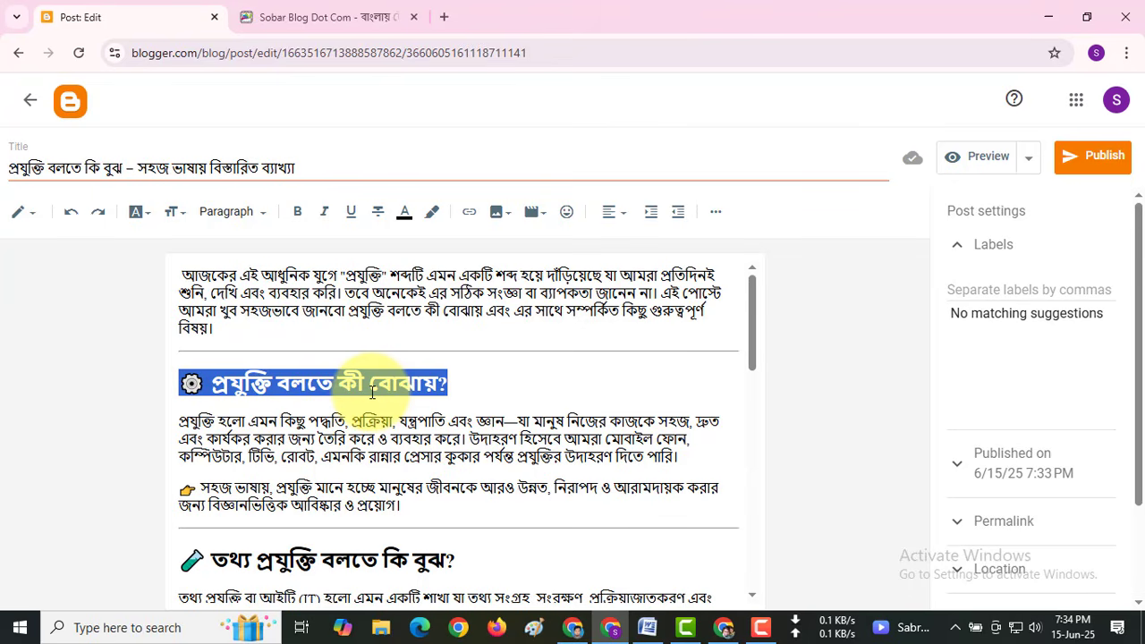
click(491, 383)
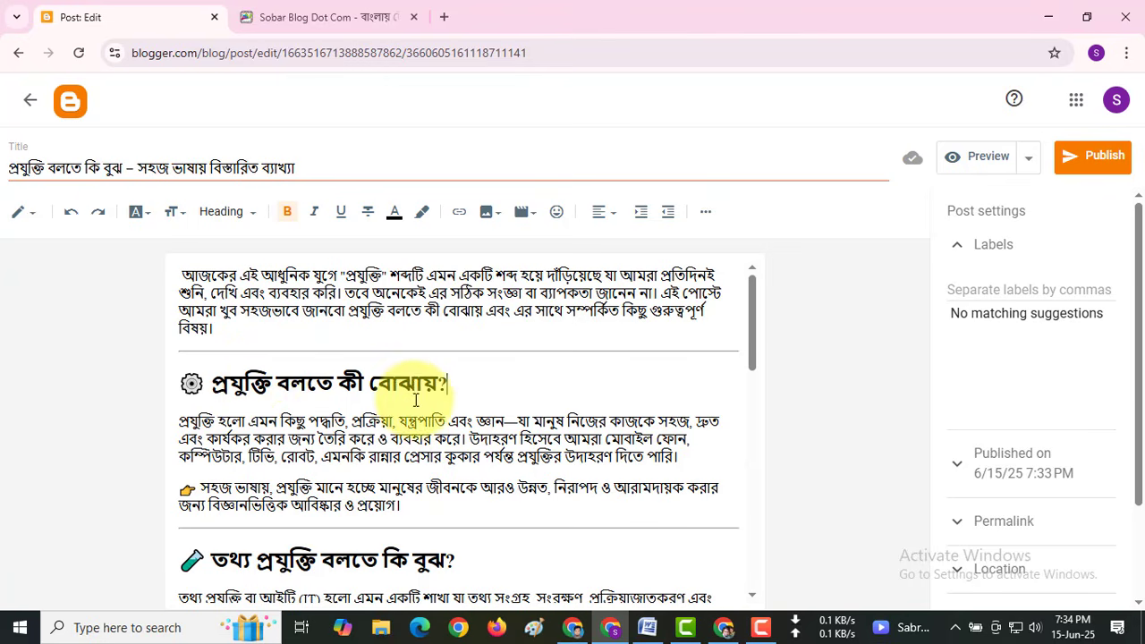
scroll(323, 418, down, 2)
scroll(327, 418, down, 7)
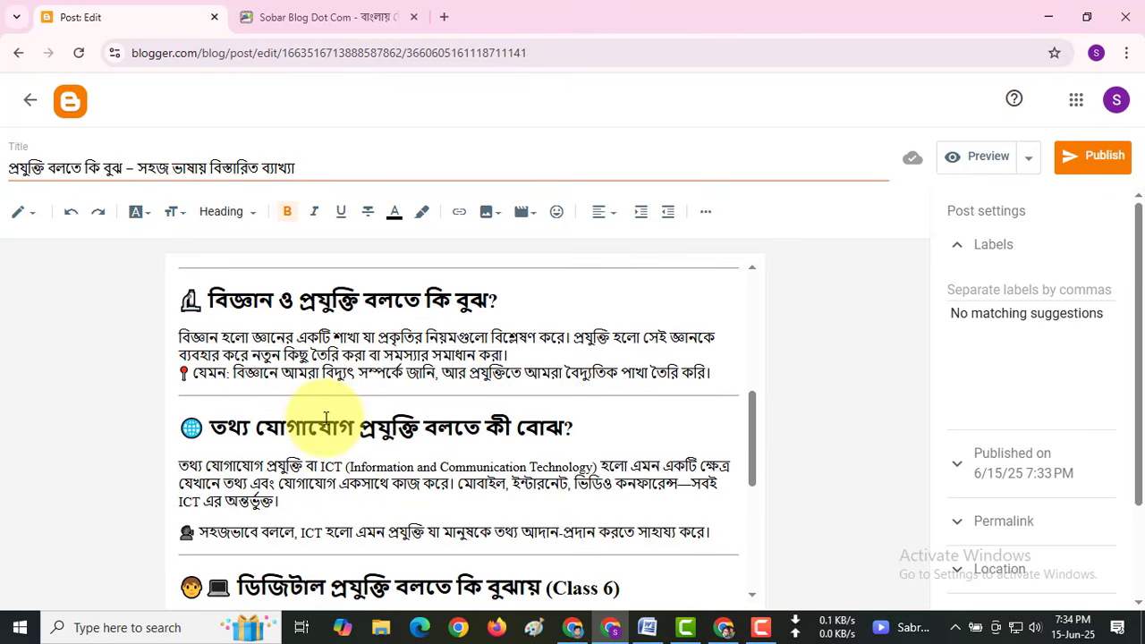
scroll(327, 418, down, 1)
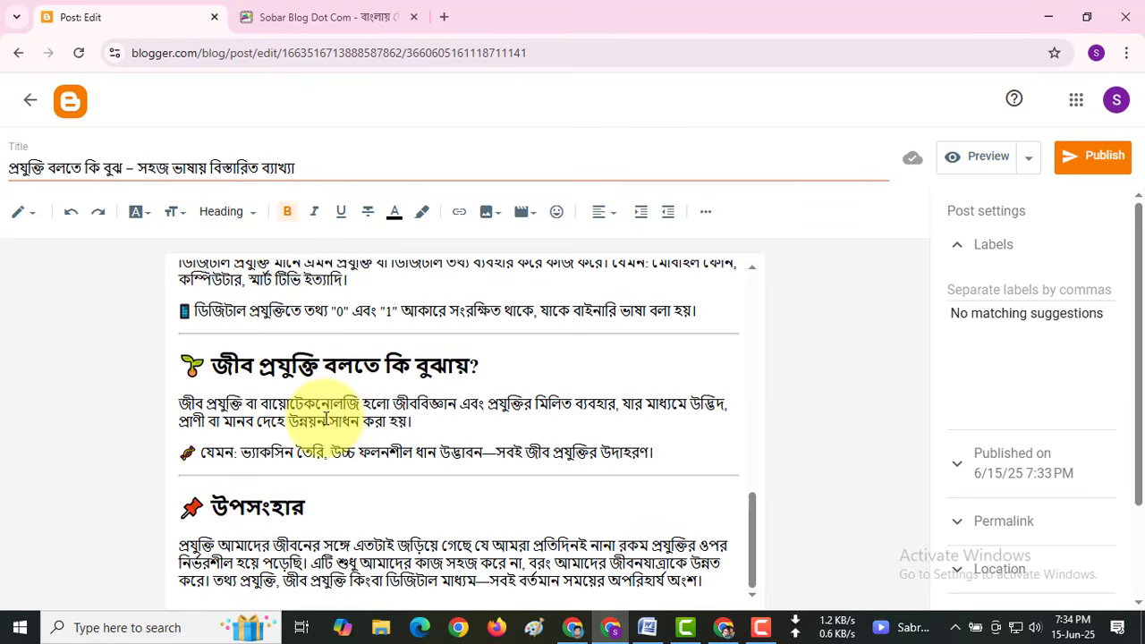
scroll(321, 487, up, 4)
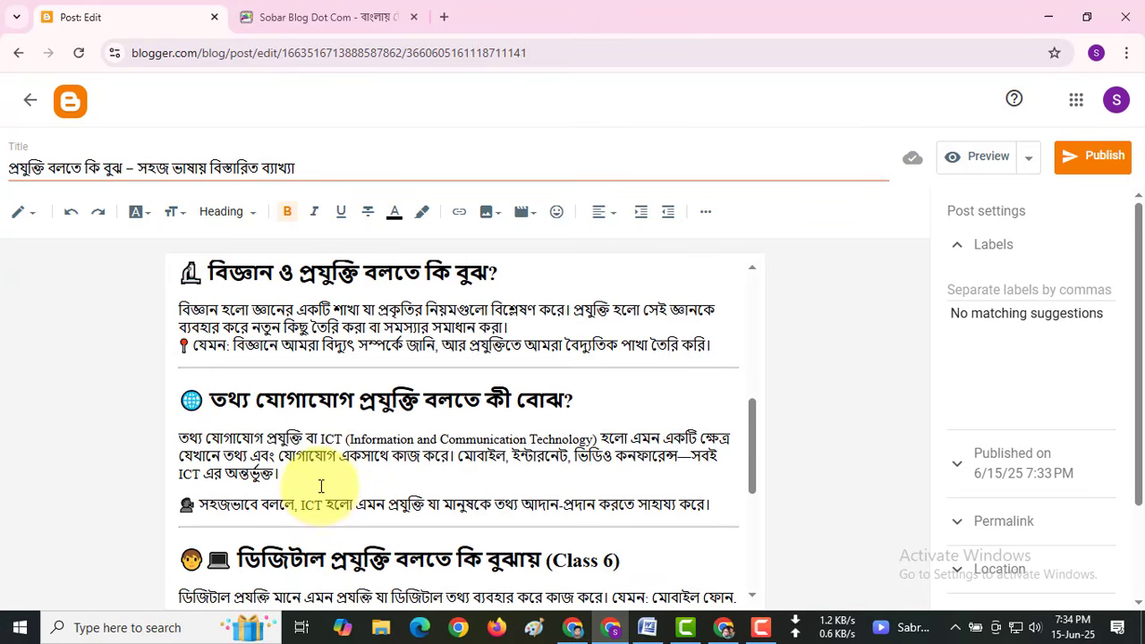
scroll(321, 488, up, 2)
- Switch to ChatGPT and copy the whole FAQ section, from its heading through the answer to the fourth question
click(572, 627)
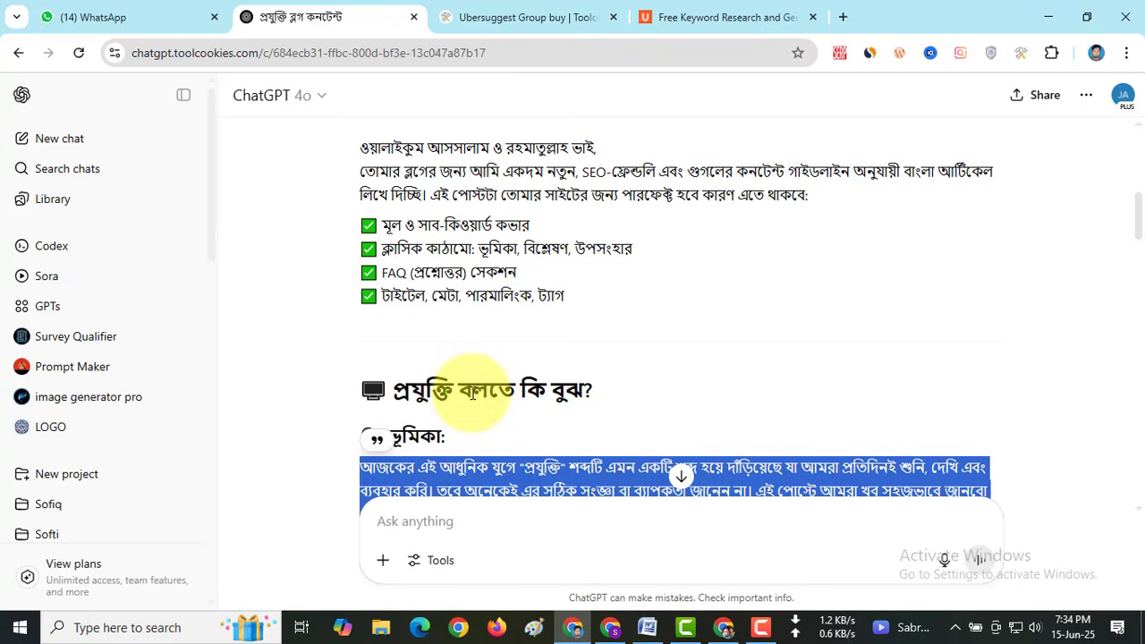
scroll(473, 394, down, 13)
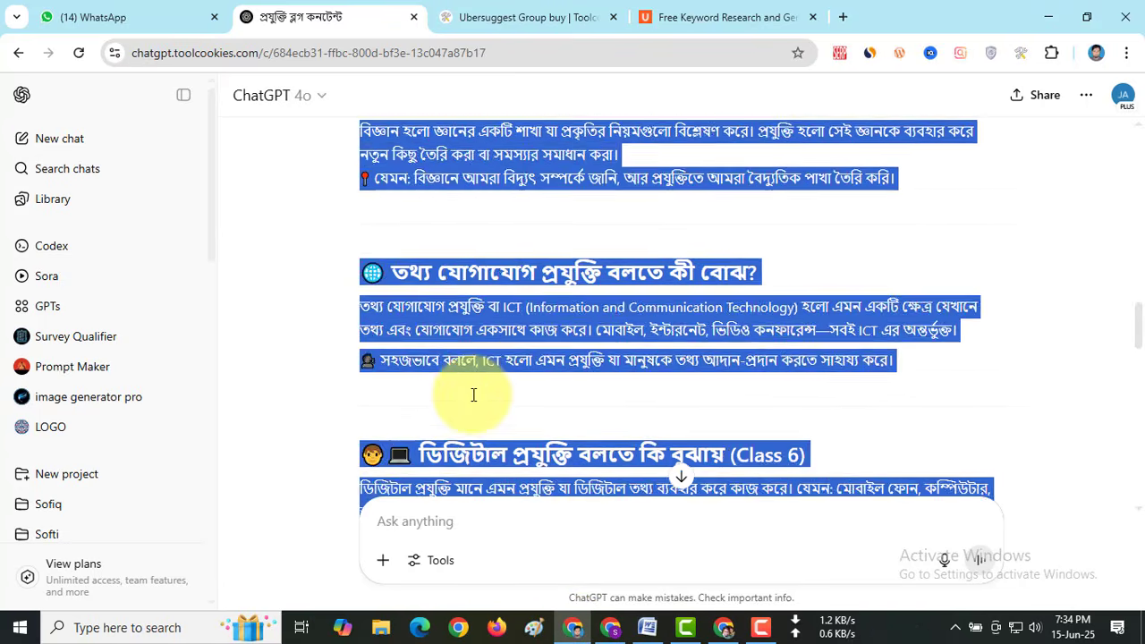
scroll(472, 395, down, 15)
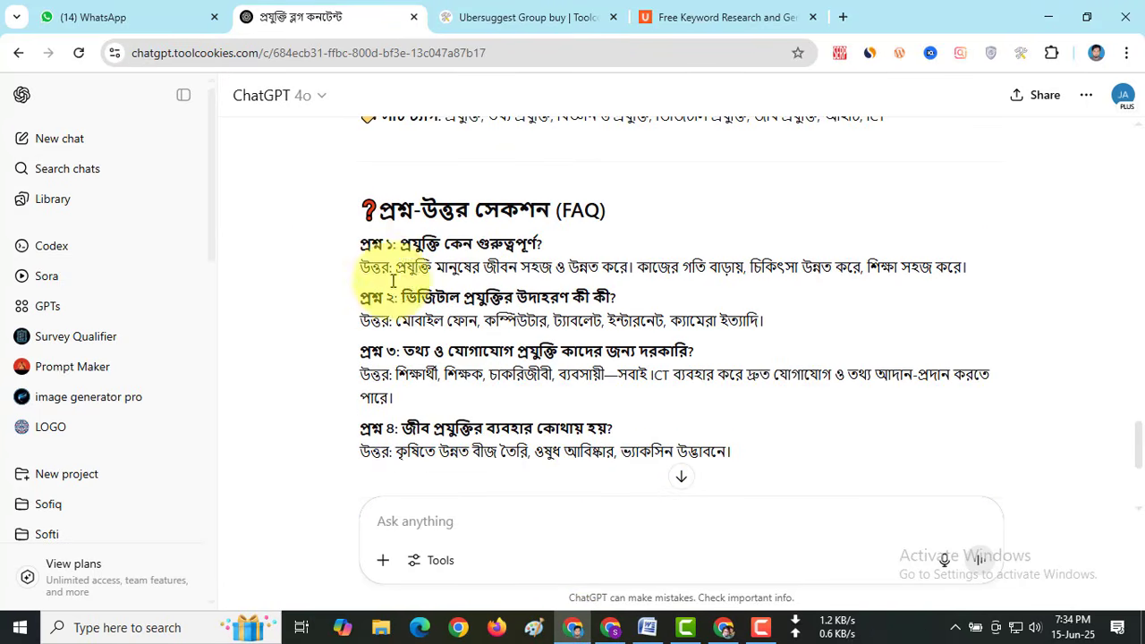
scroll(392, 281, down, 1)
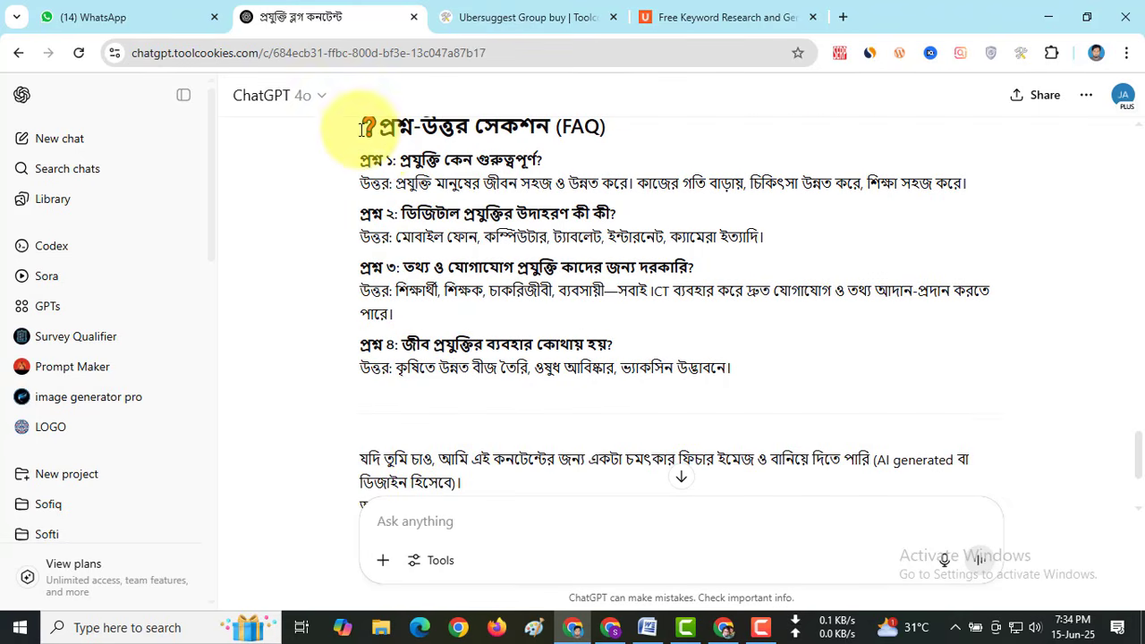
drag(361, 130, 748, 388)
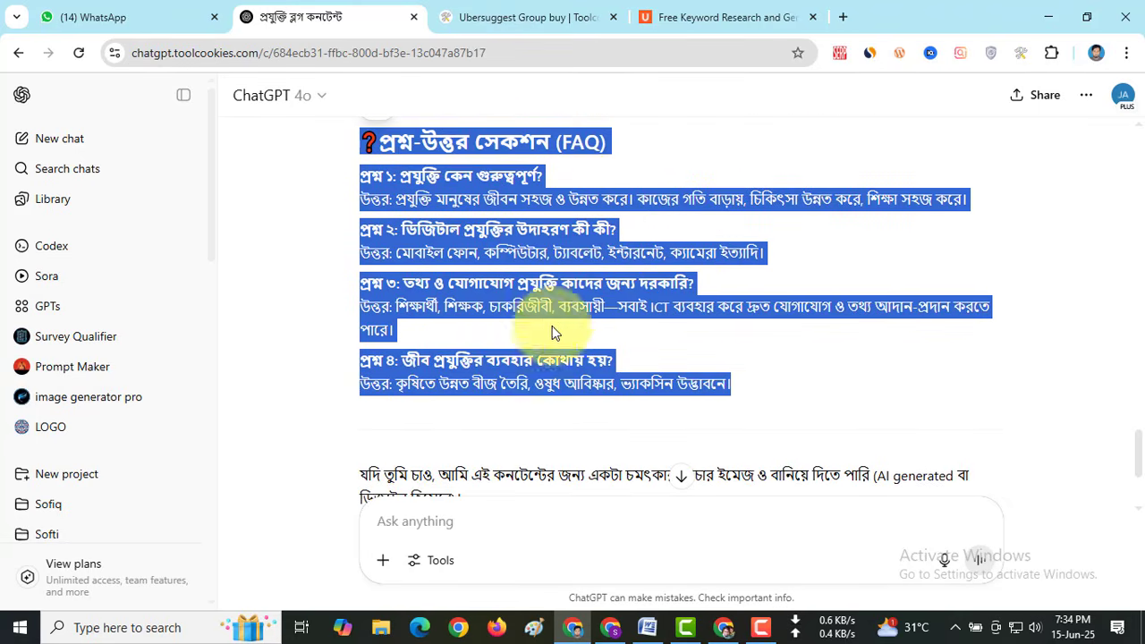
right_click(438, 170)
click(460, 190)
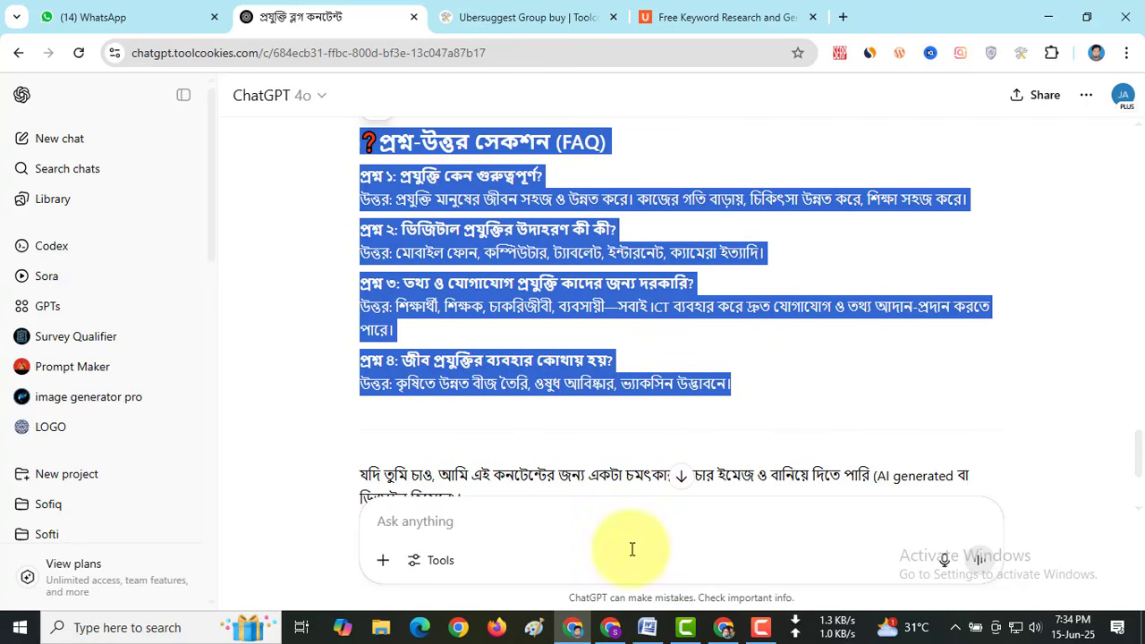
- Switch to Blogger and paste the copied FAQ section just above the "উপসংহার" heading near the end of the post
click(611, 627)
scroll(462, 480, down, 8)
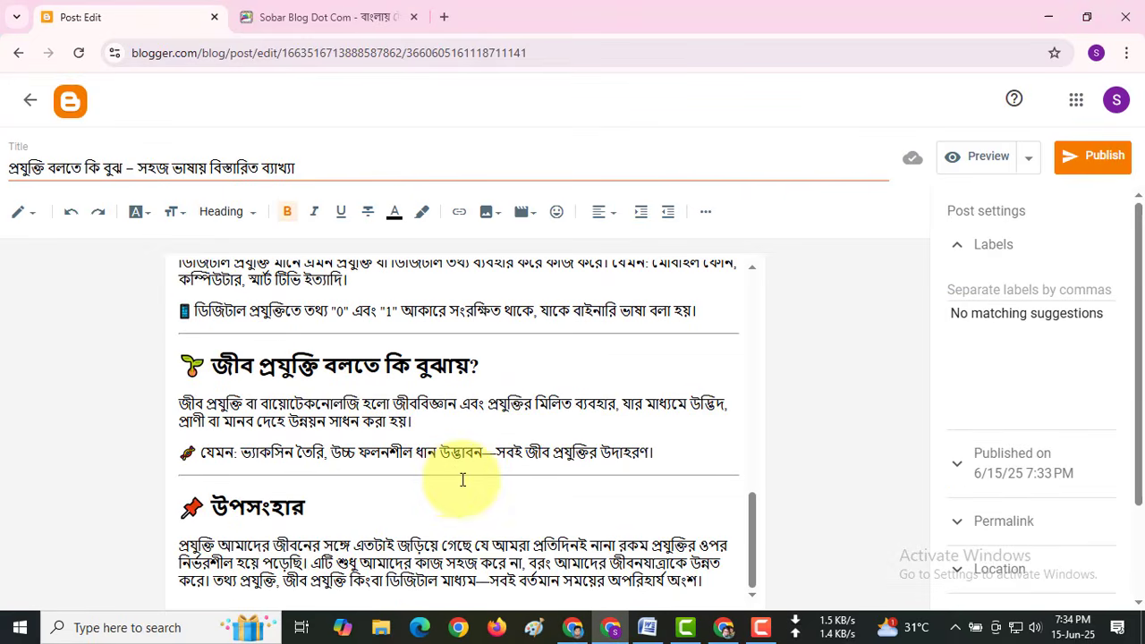
click(191, 503)
key(ctrl+v)
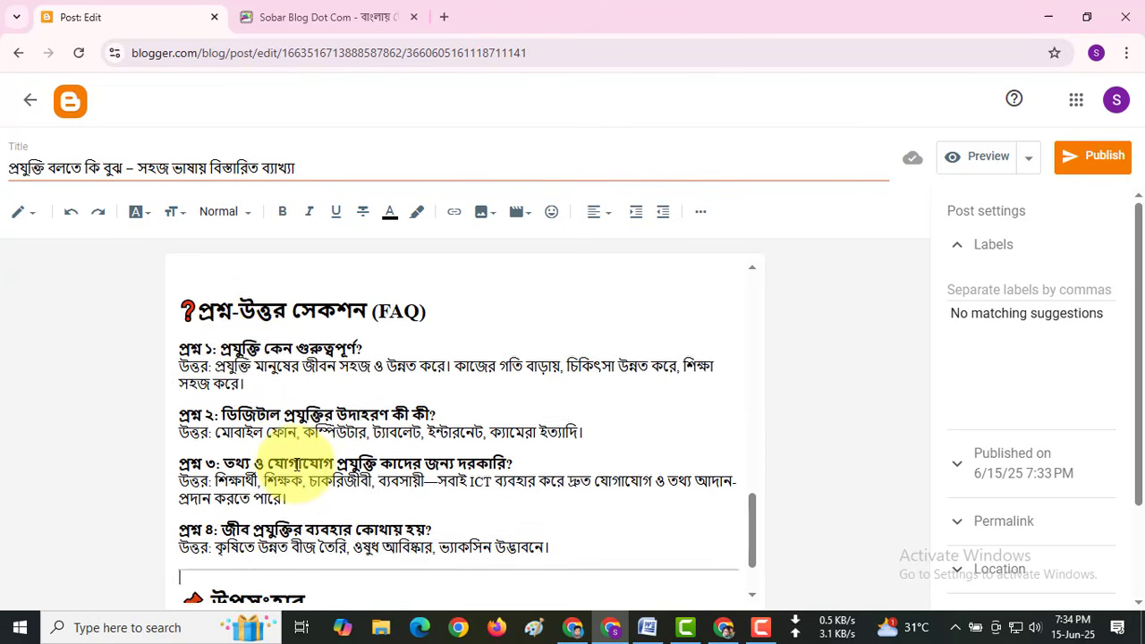
scroll(389, 496, down, 1)
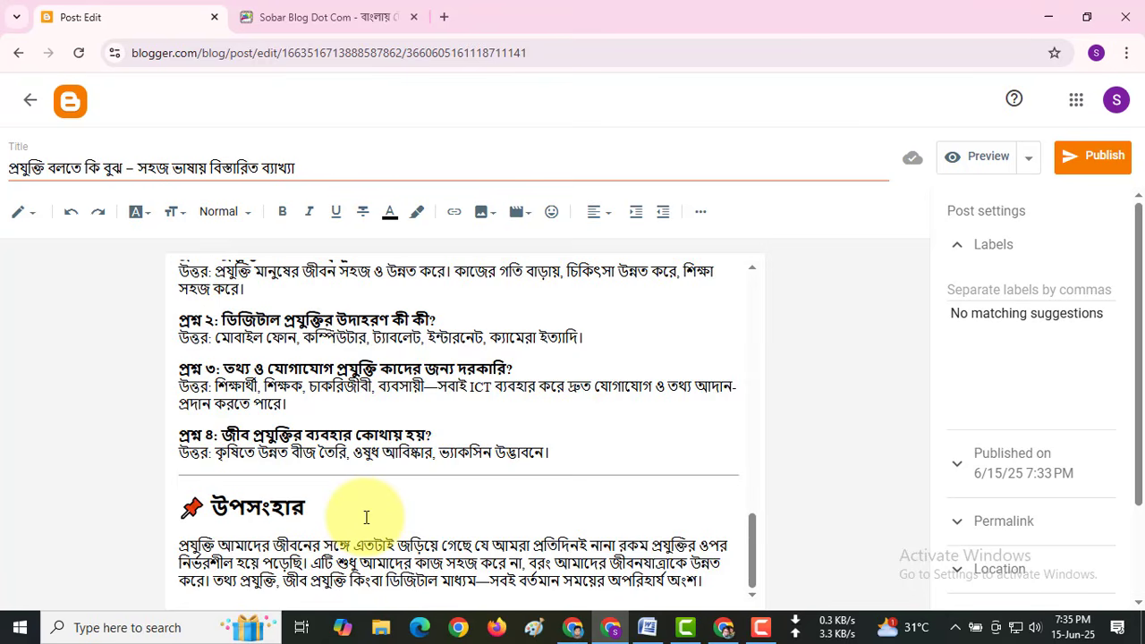
- Copy the word "প্রযুক্তি" from the first heading of the article and add it as the post's label
scroll(366, 517, up, 15)
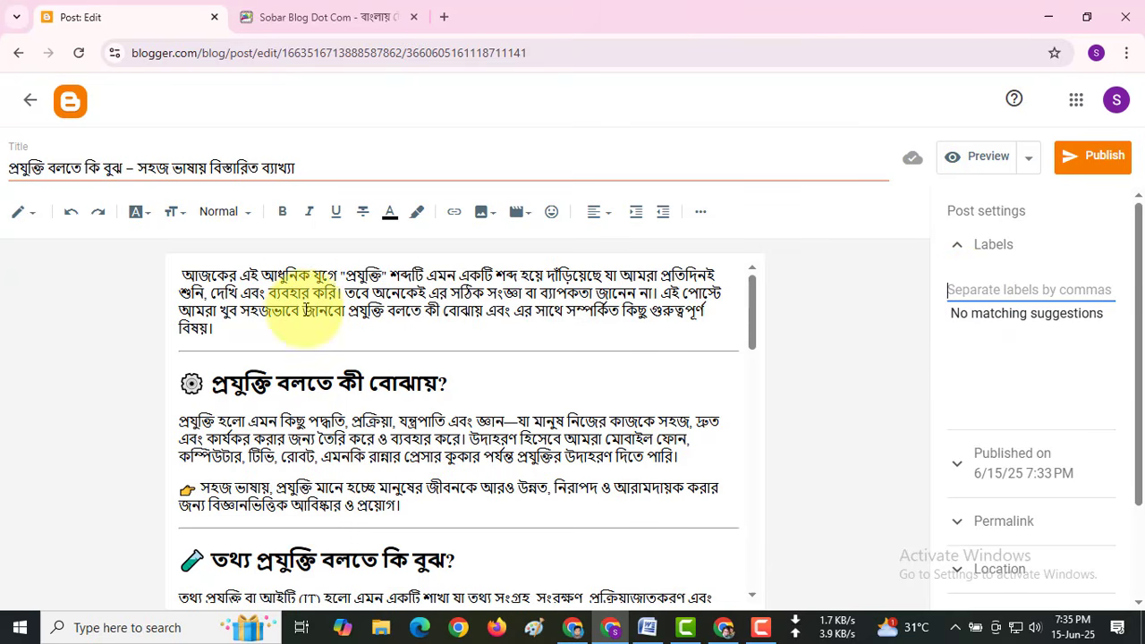
double_click(225, 380)
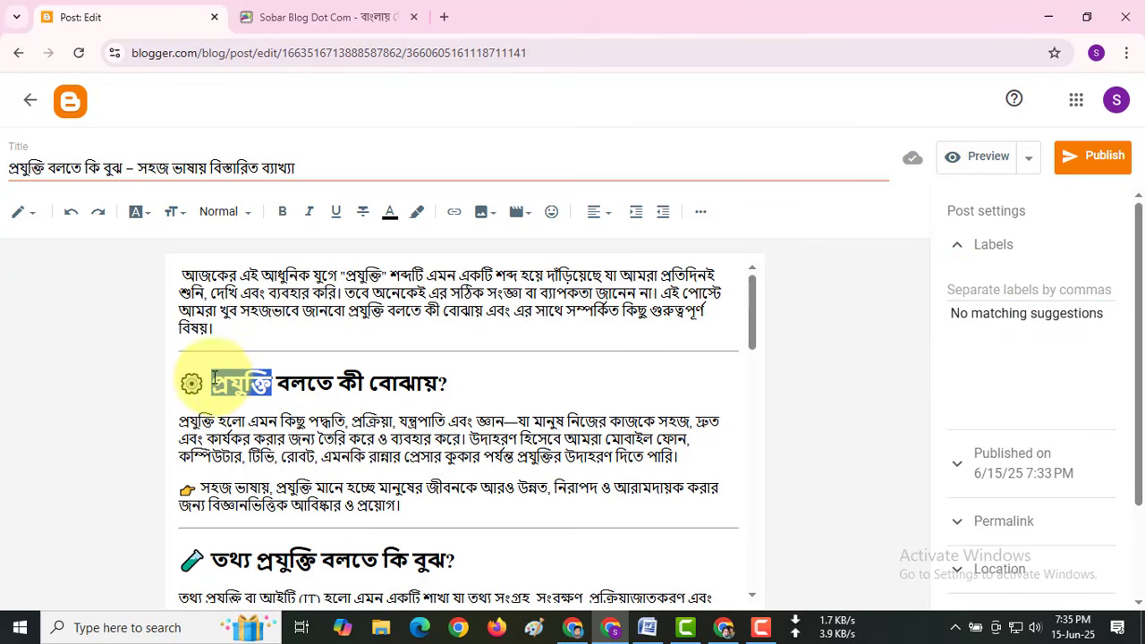
right_click(224, 380)
click(253, 285)
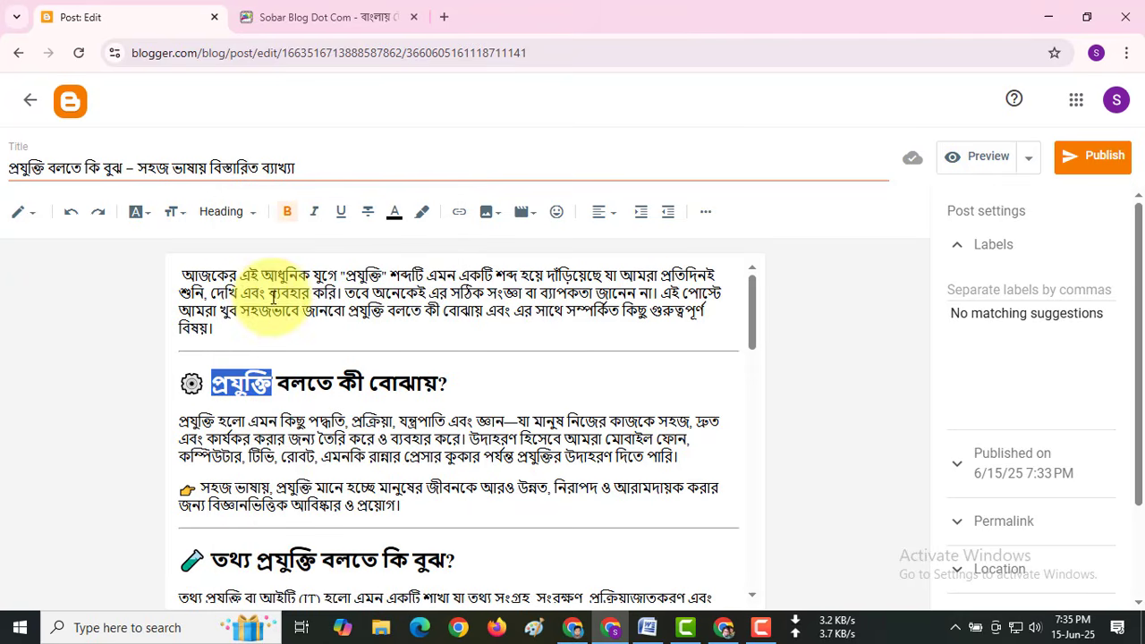
click(975, 291)
key(ctrl+v)
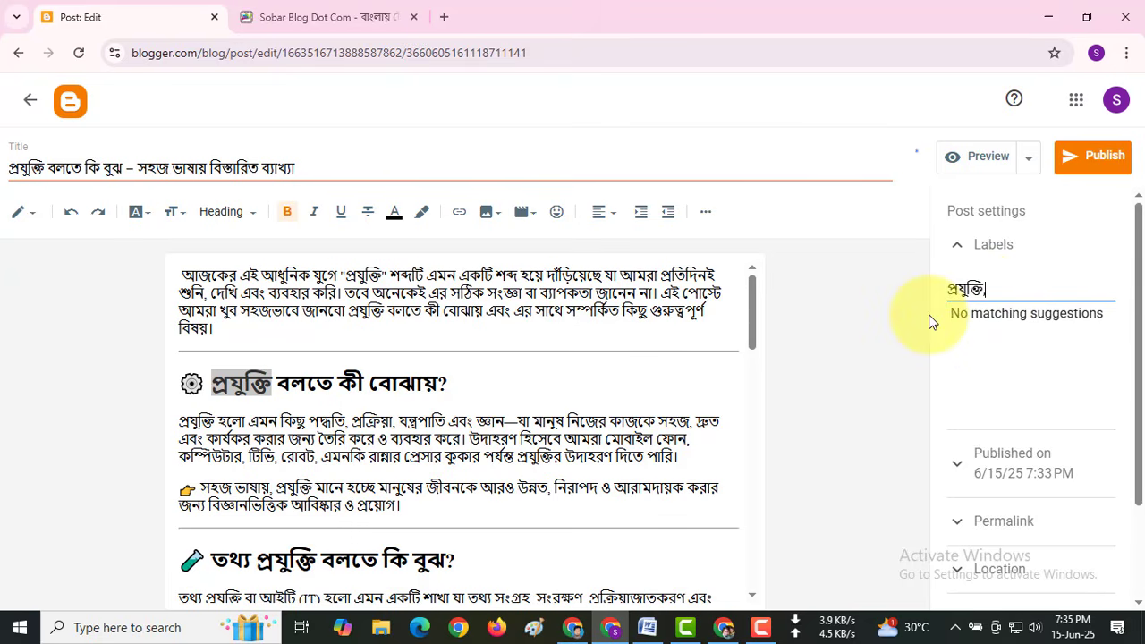
- Set the post's publication date and time to Automatic
scroll(1017, 456, down, 2)
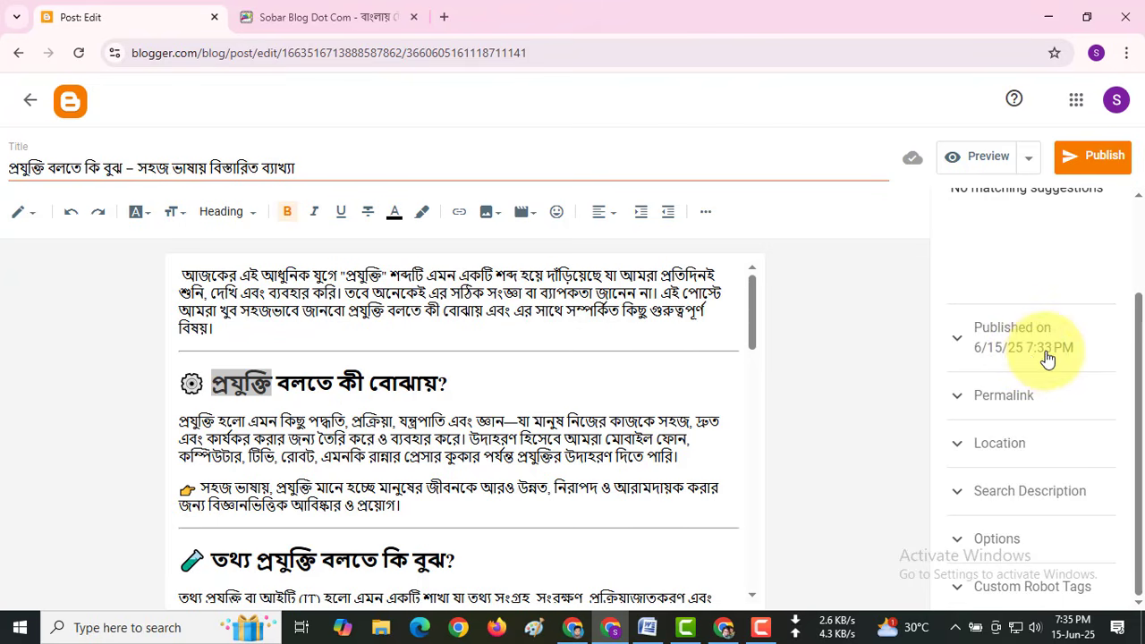
click(959, 345)
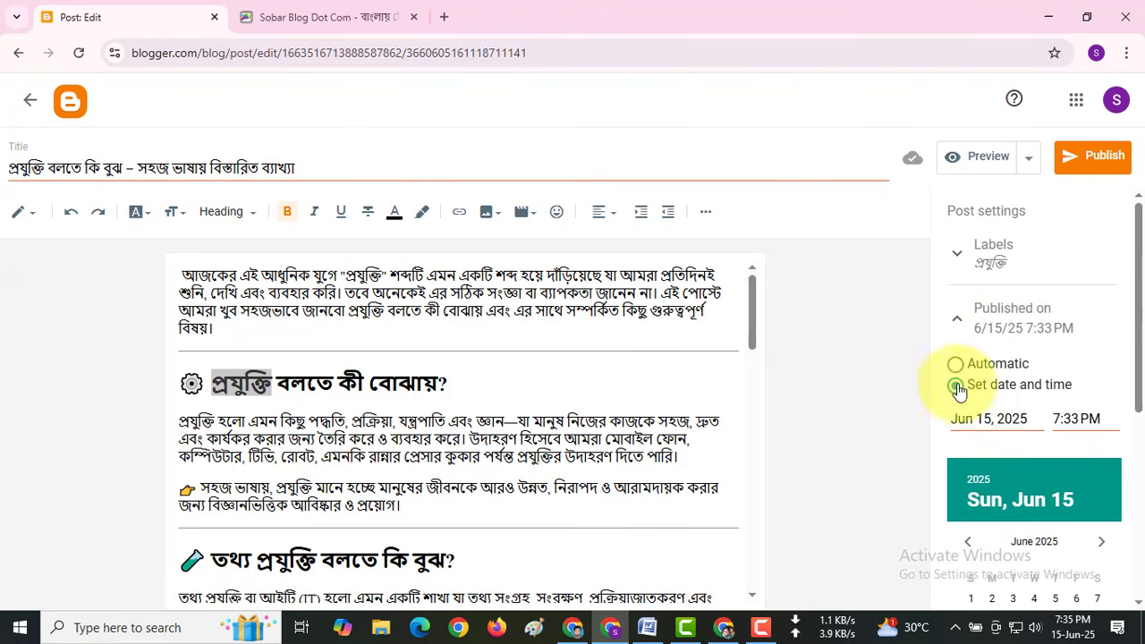
click(955, 366)
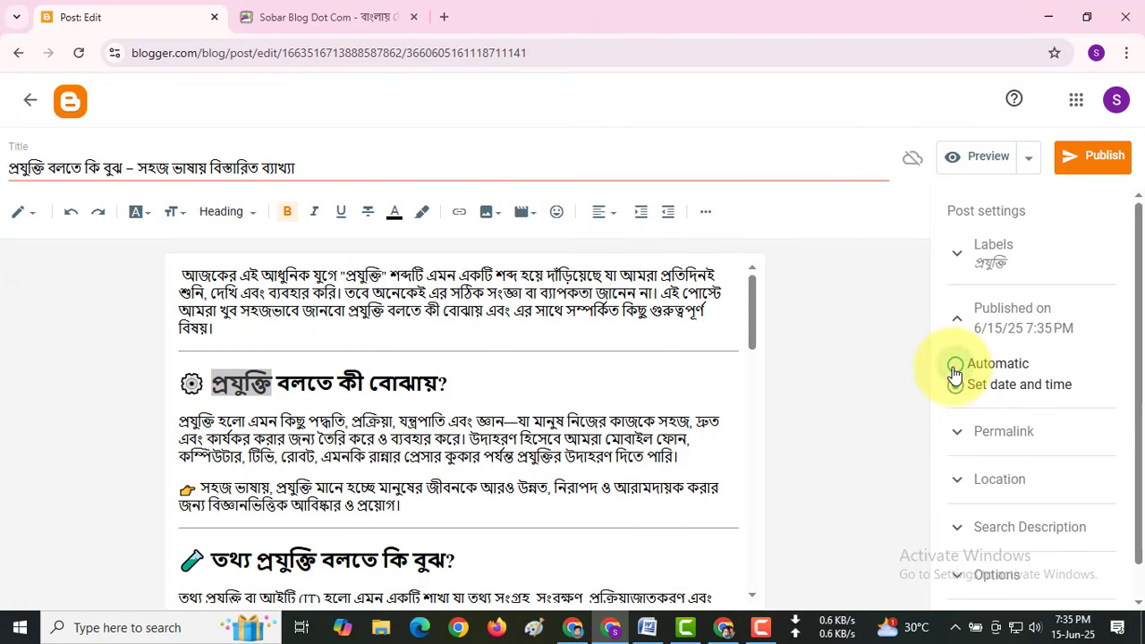
click(959, 322)
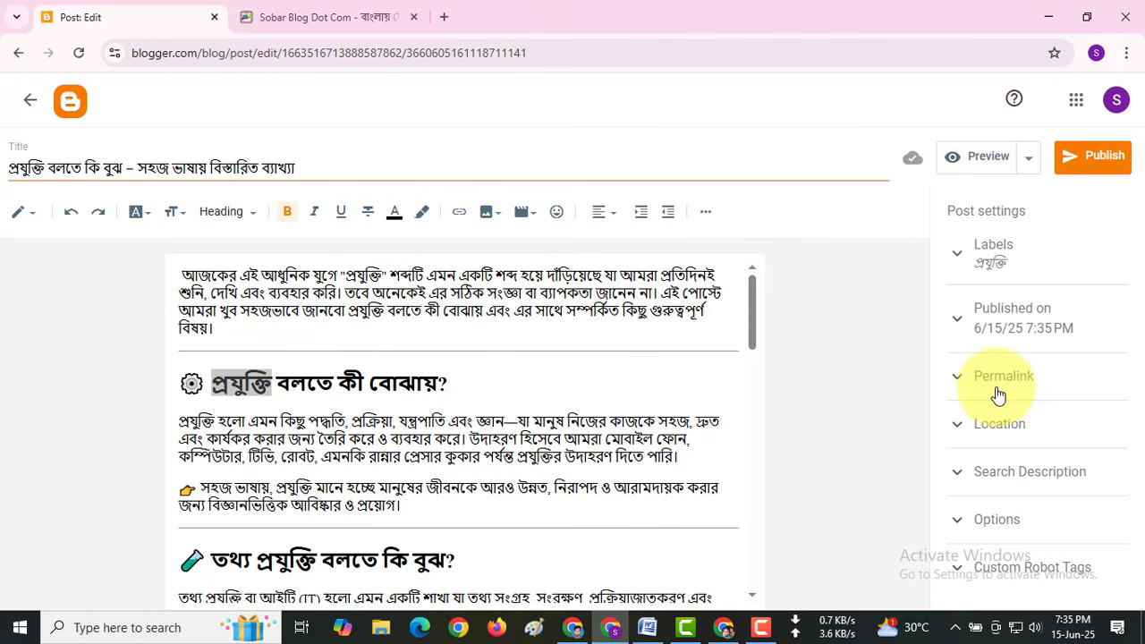
- Switch the post's permalink setting from automatic to Custom Permalink
click(957, 376)
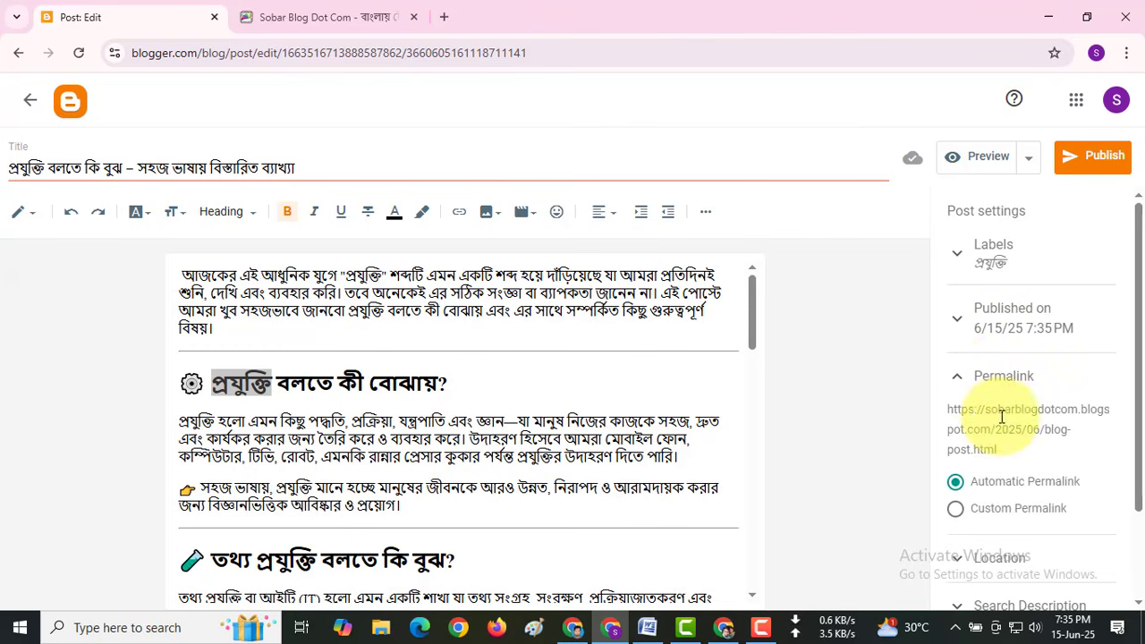
scroll(1002, 417, down, 2)
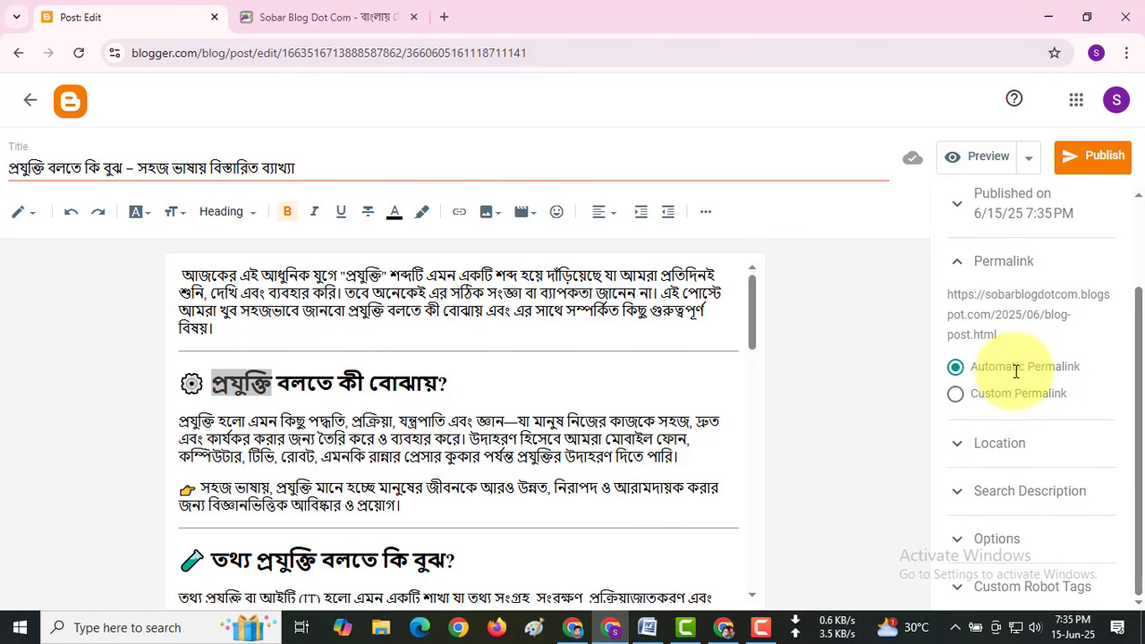
click(956, 398)
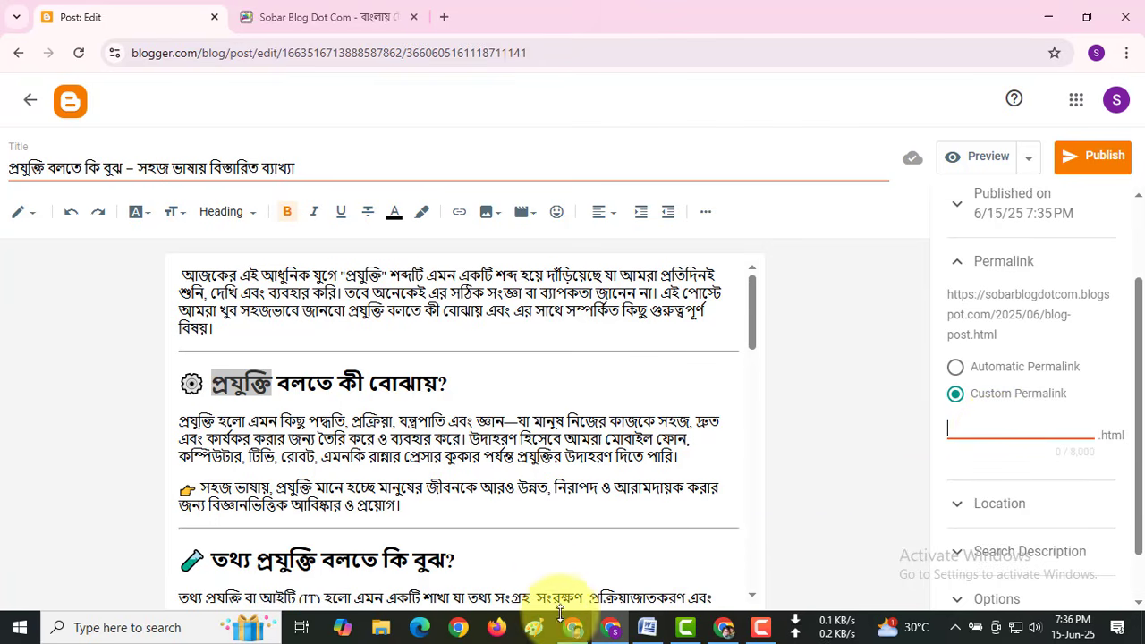
- Switch to ChatGPT and copy the permalink slug "protijukti-bolte-ki-bujh", without its leading slash, from the content info section
click(581, 630)
scroll(497, 420, up, 4)
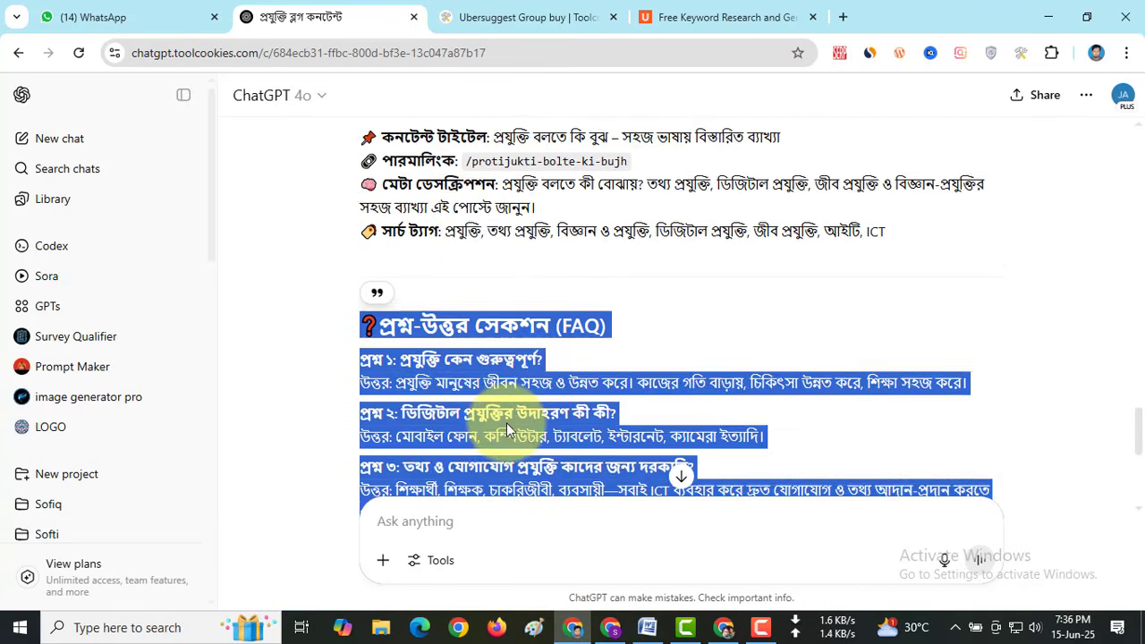
click(459, 356)
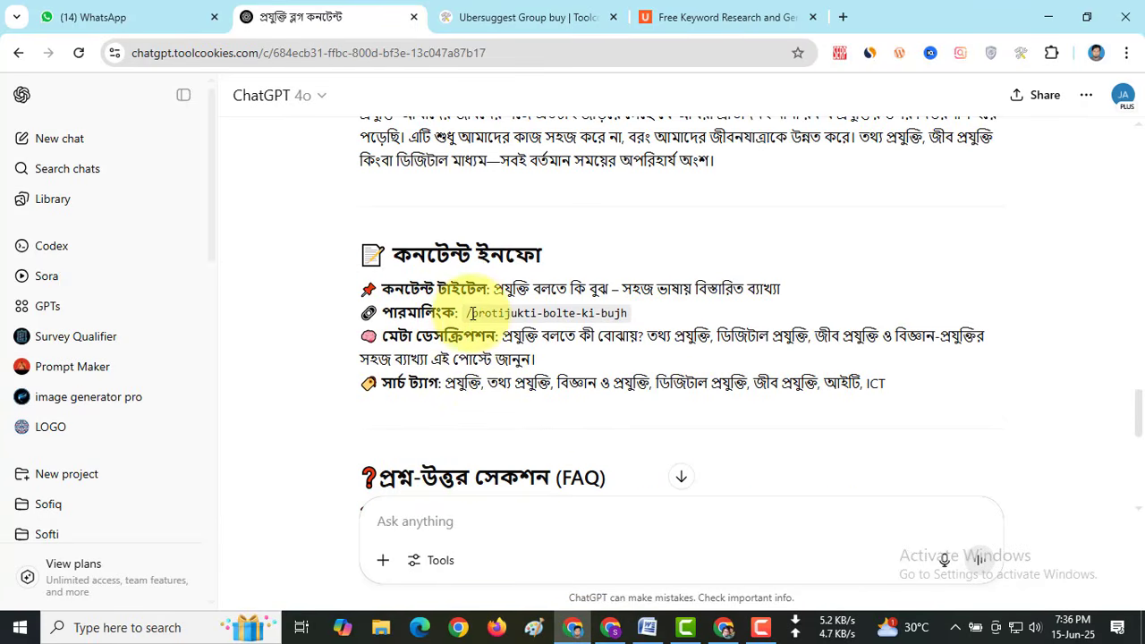
drag(475, 313, 625, 317)
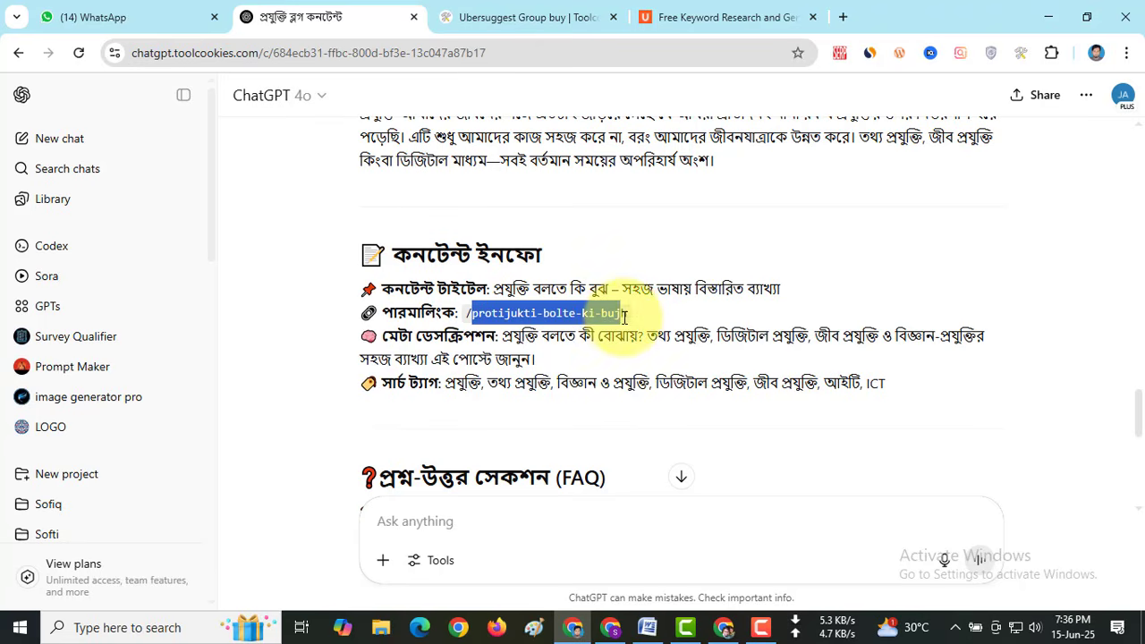
right_click(629, 318)
click(617, 331)
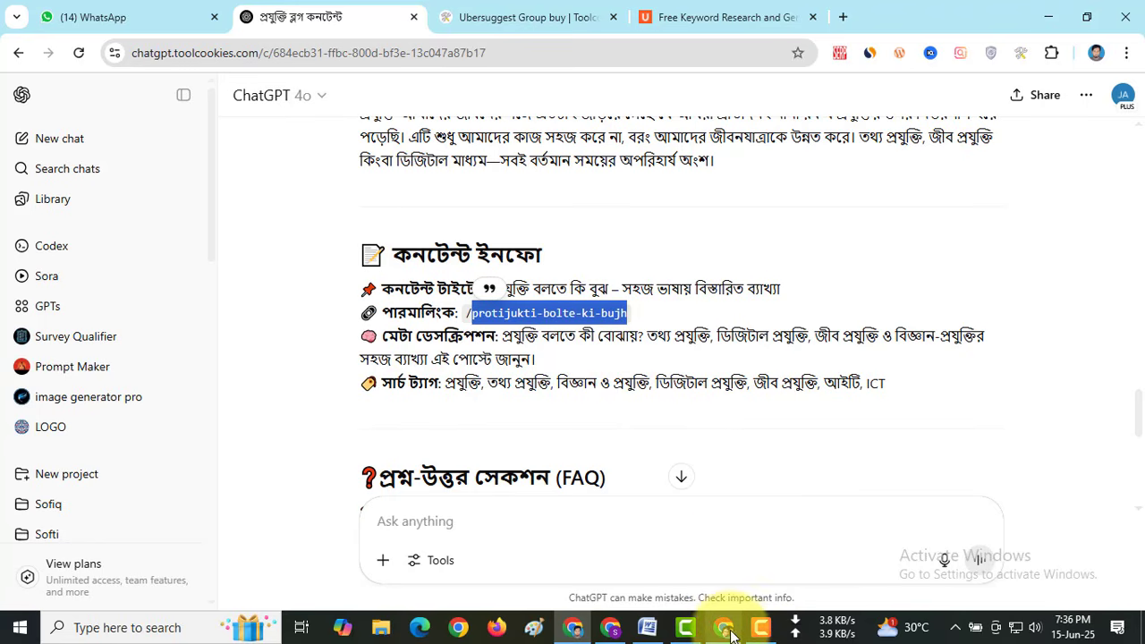
- Switch back to Blogger and paste "protijukti-bolte-ki-bujh" as the post's custom permalink
click(611, 629)
click(964, 435)
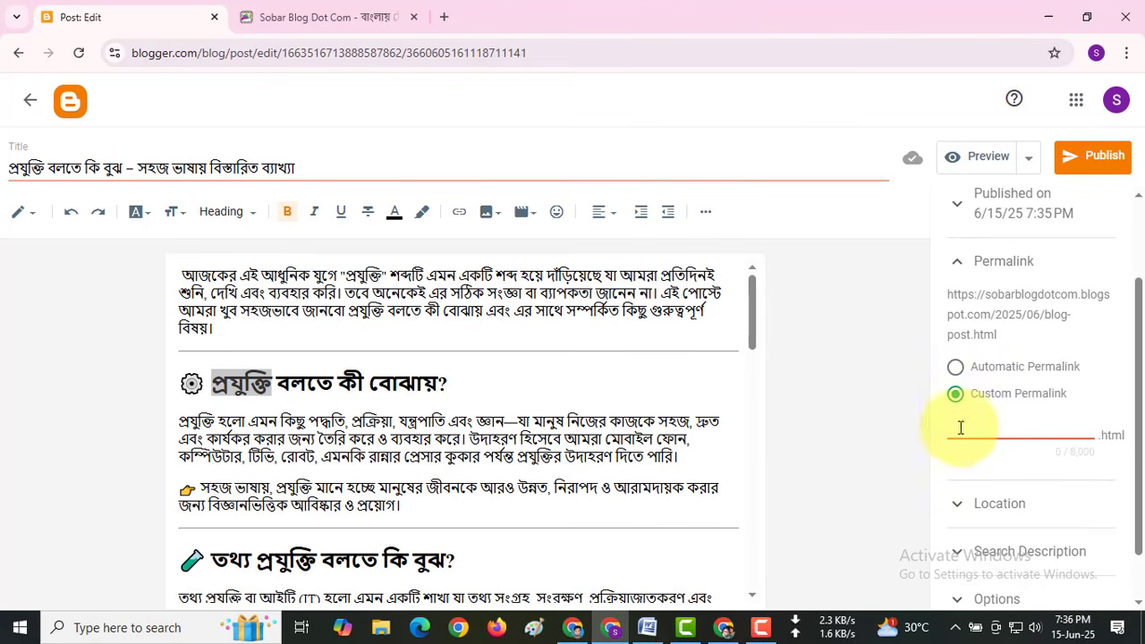
right_click(964, 435)
click(814, 236)
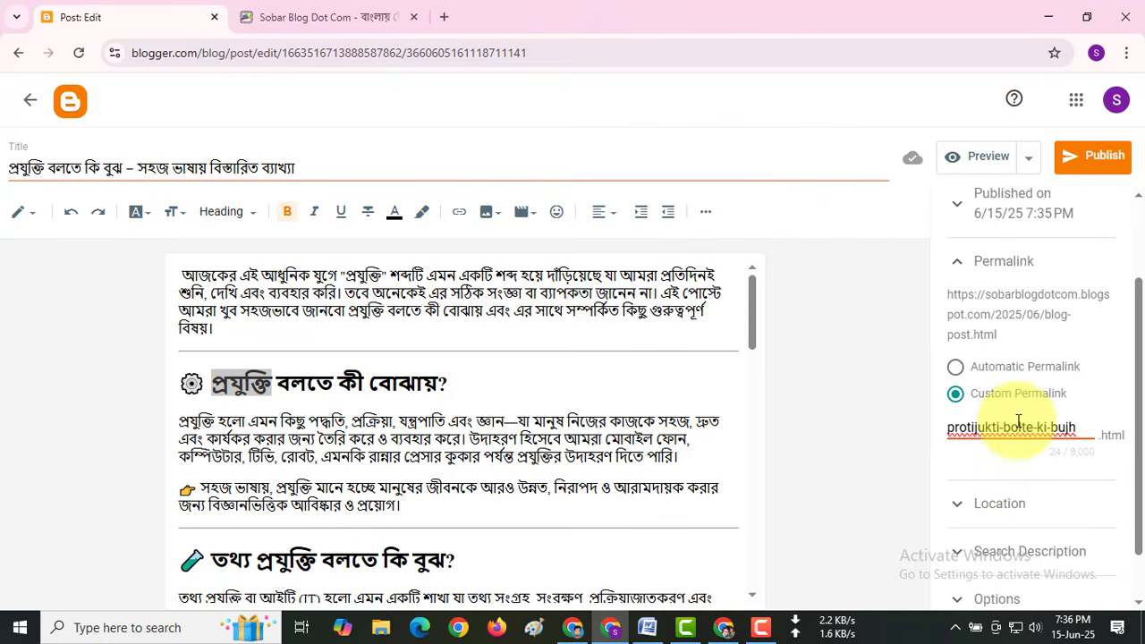
- Look over the post's Location setting and its map, then collapse the section
scroll(1061, 453, down, 1)
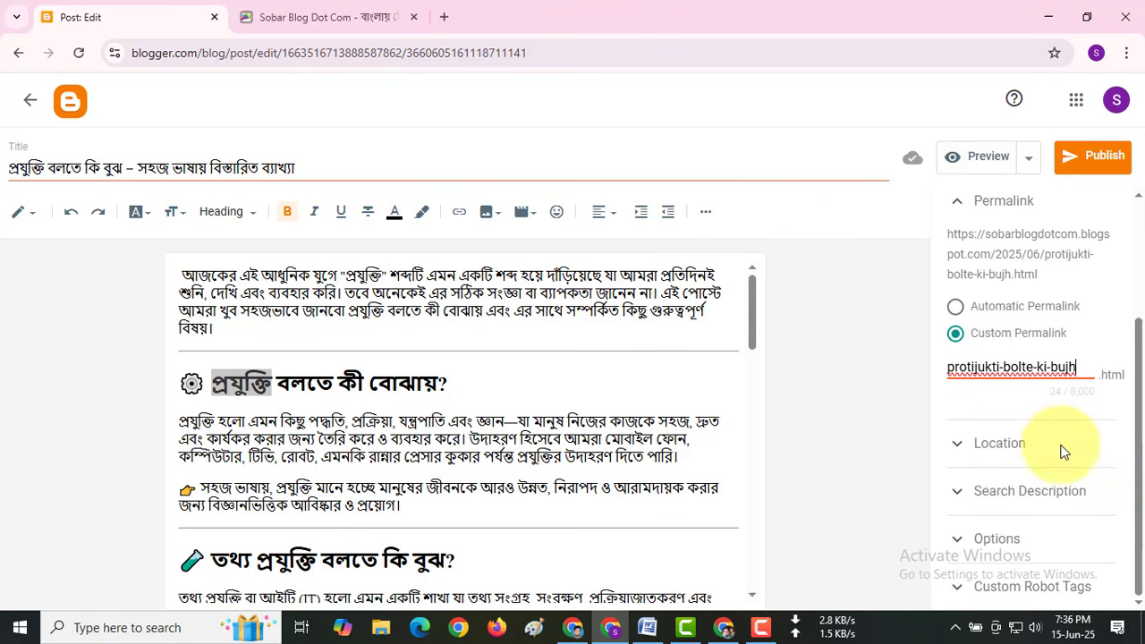
click(960, 447)
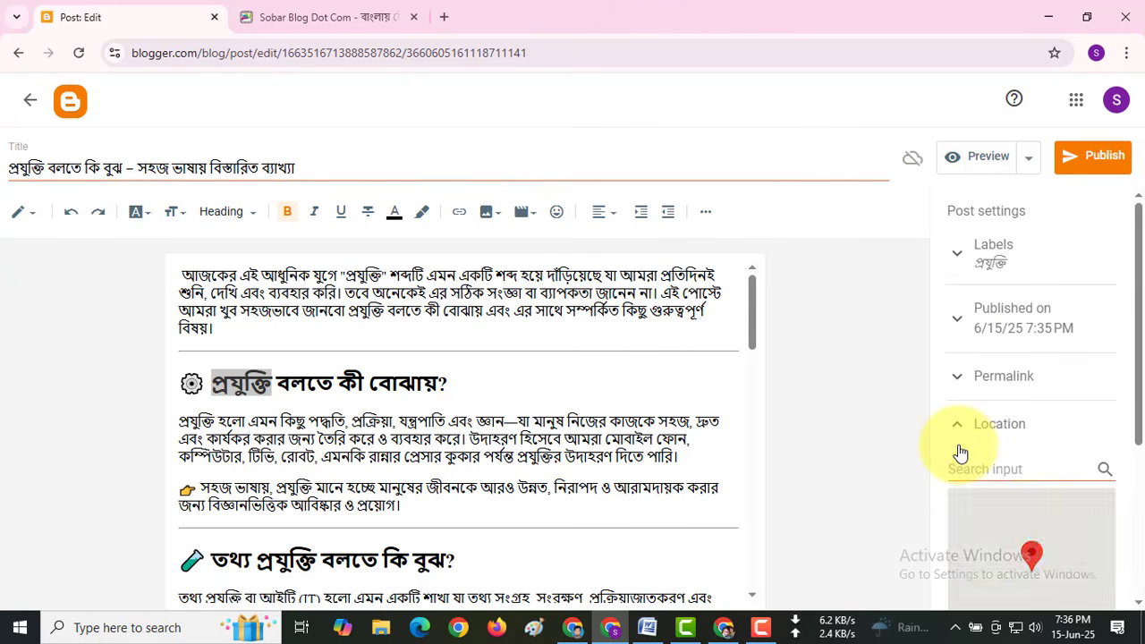
scroll(1022, 456, down, 3)
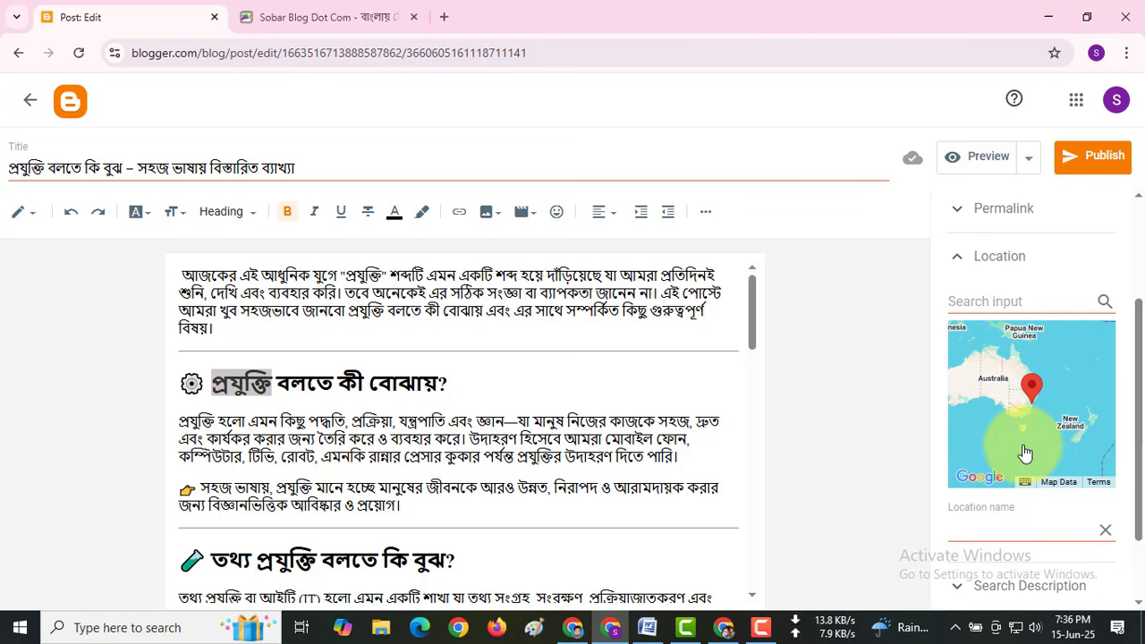
click(957, 258)
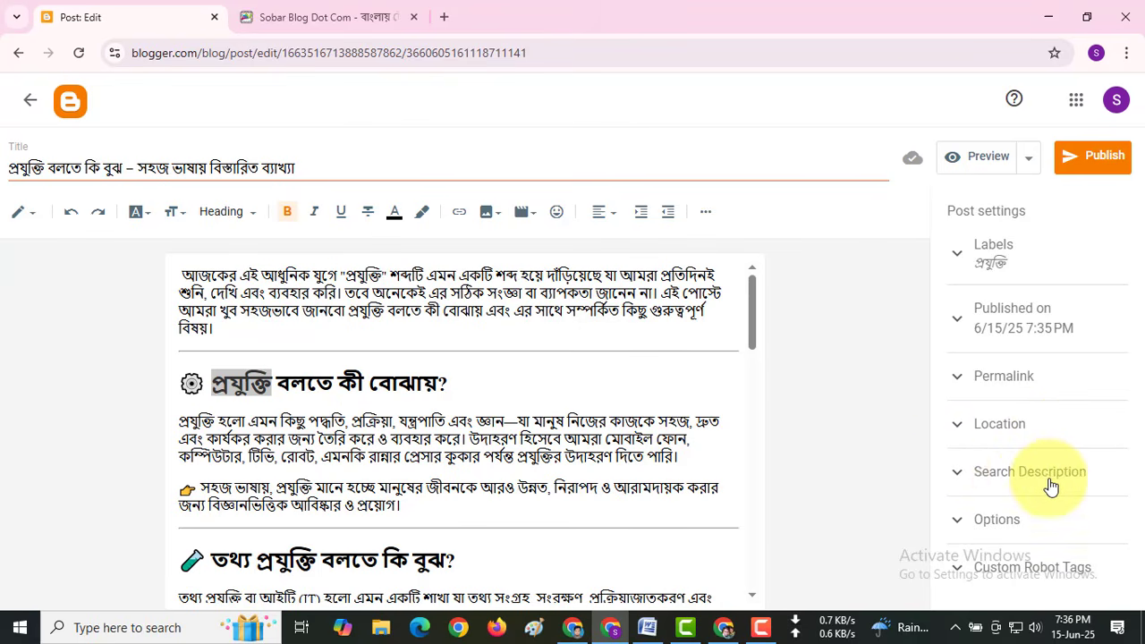
- Open the post's empty search description, then switch to ChatGPT and copy the full meta description text from the content info section
click(959, 479)
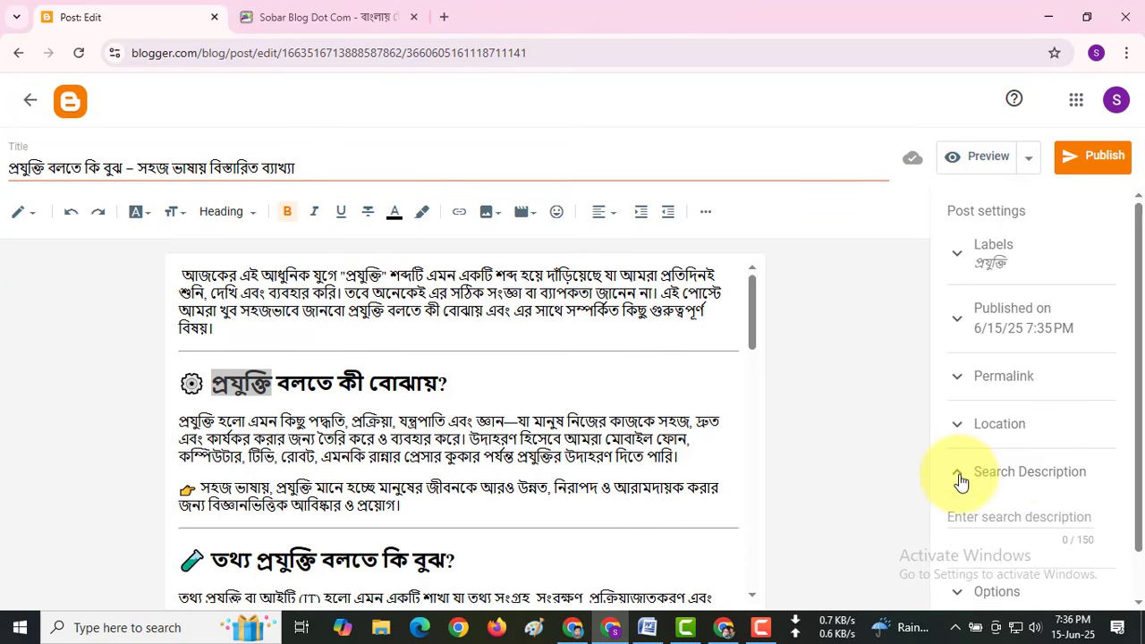
scroll(980, 475, down, 1)
click(997, 465)
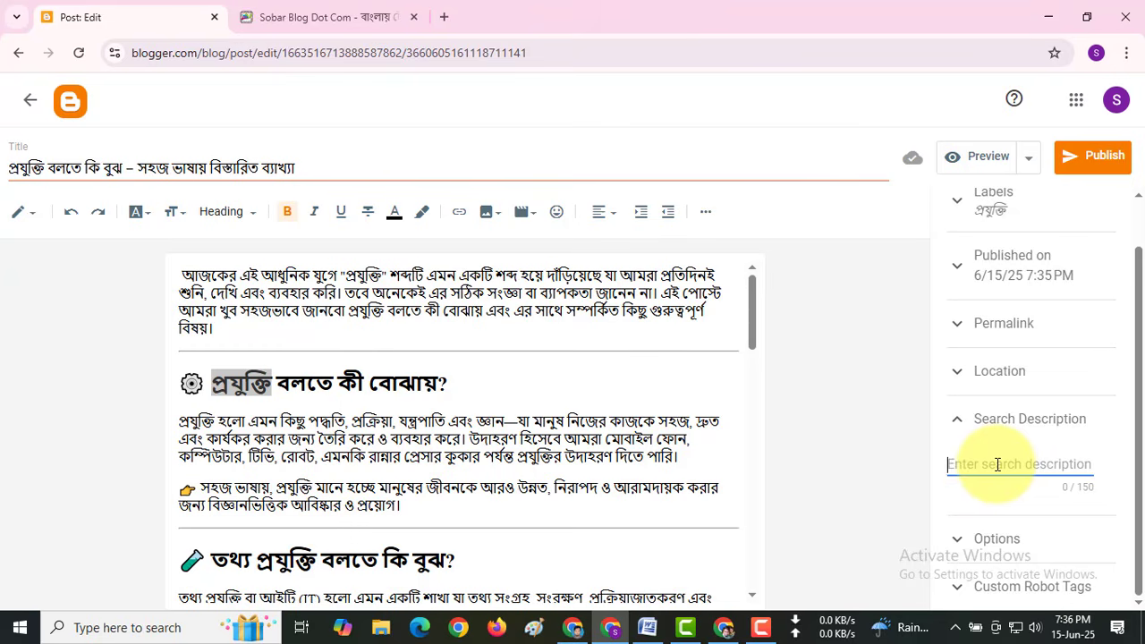
click(574, 625)
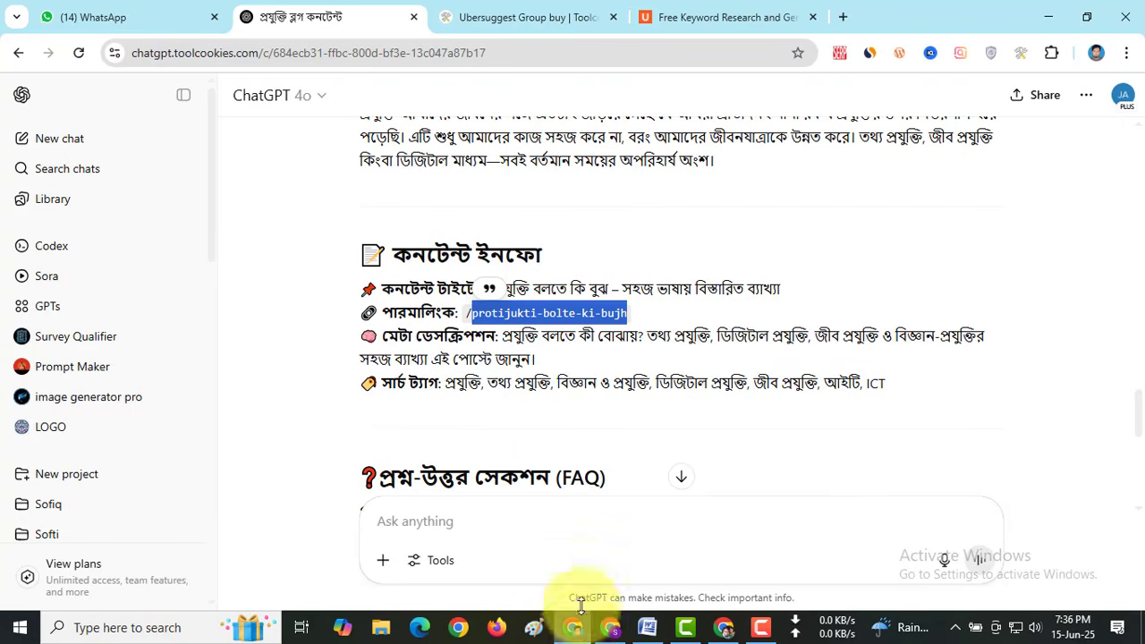
double_click(520, 337)
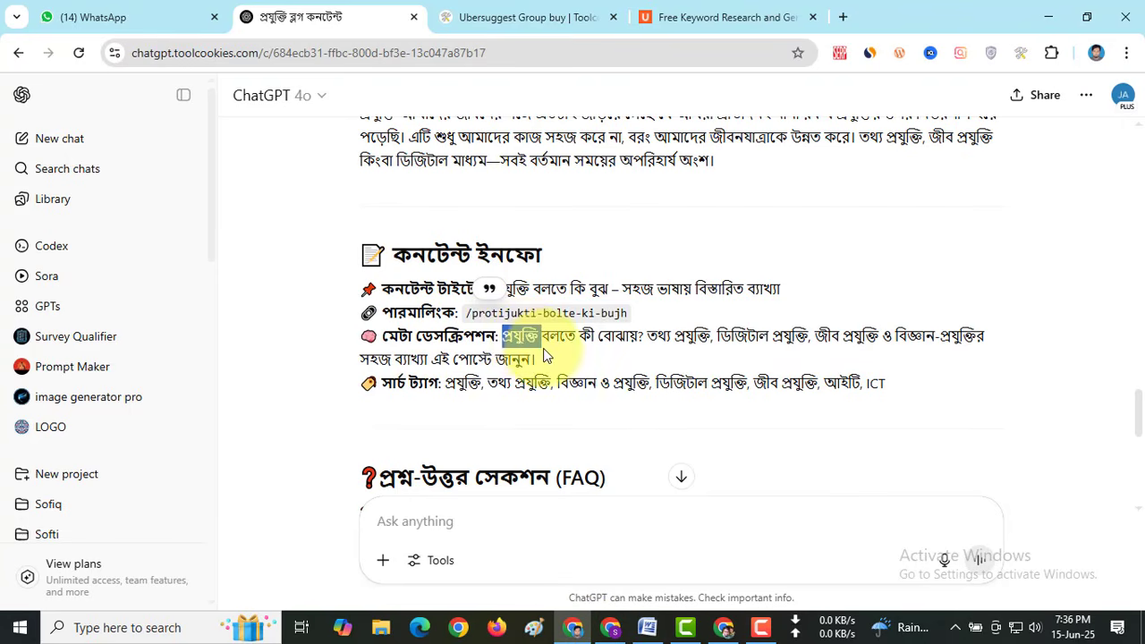
drag(547, 354, 548, 352)
right_click(514, 363)
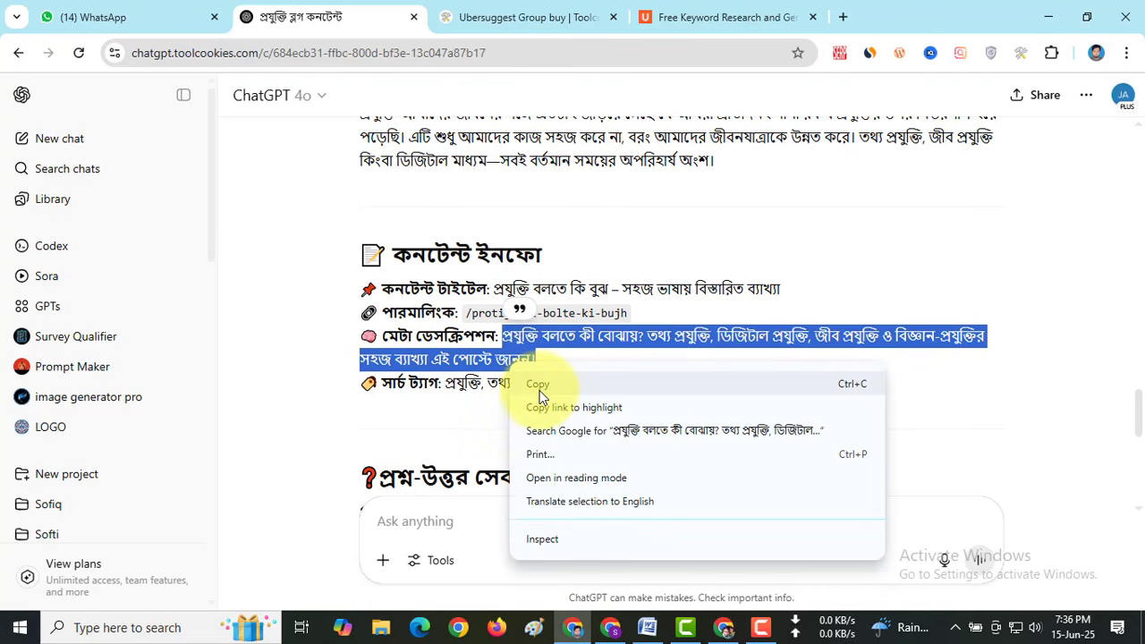
click(540, 393)
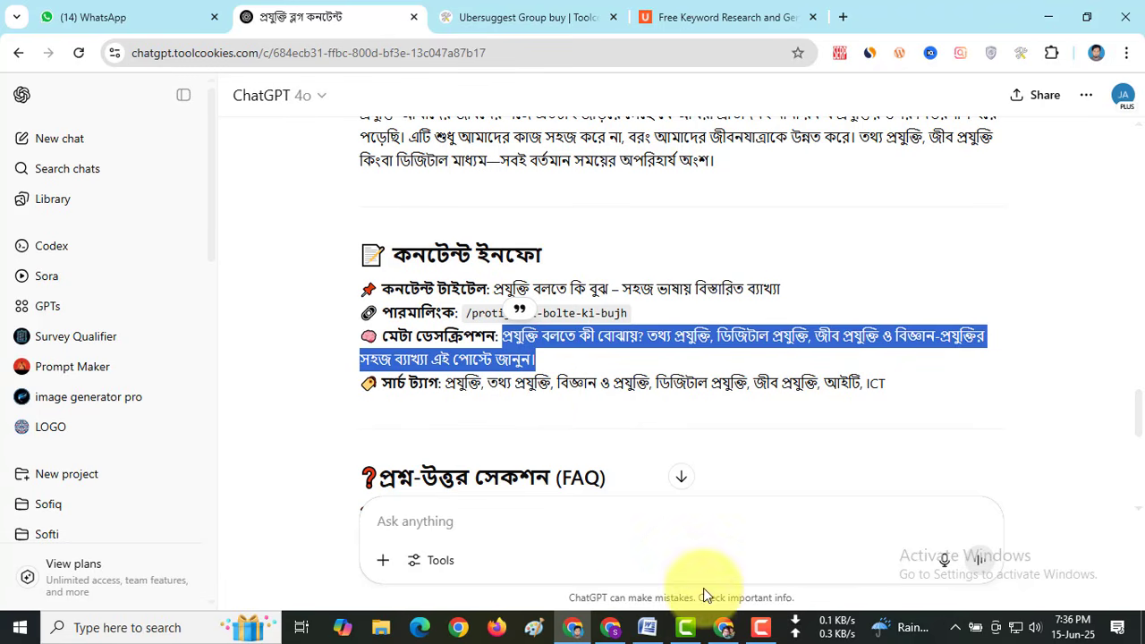
- Switch back to Blogger and paste the copied meta description as the post's search description
click(612, 630)
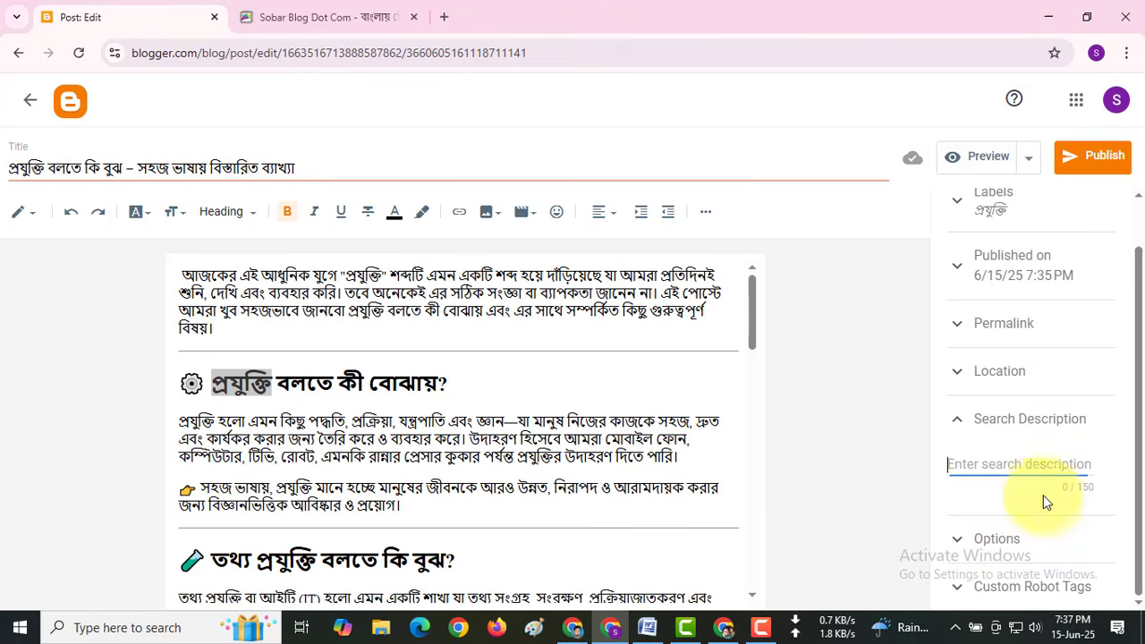
click(987, 487)
key(ctrl+v)
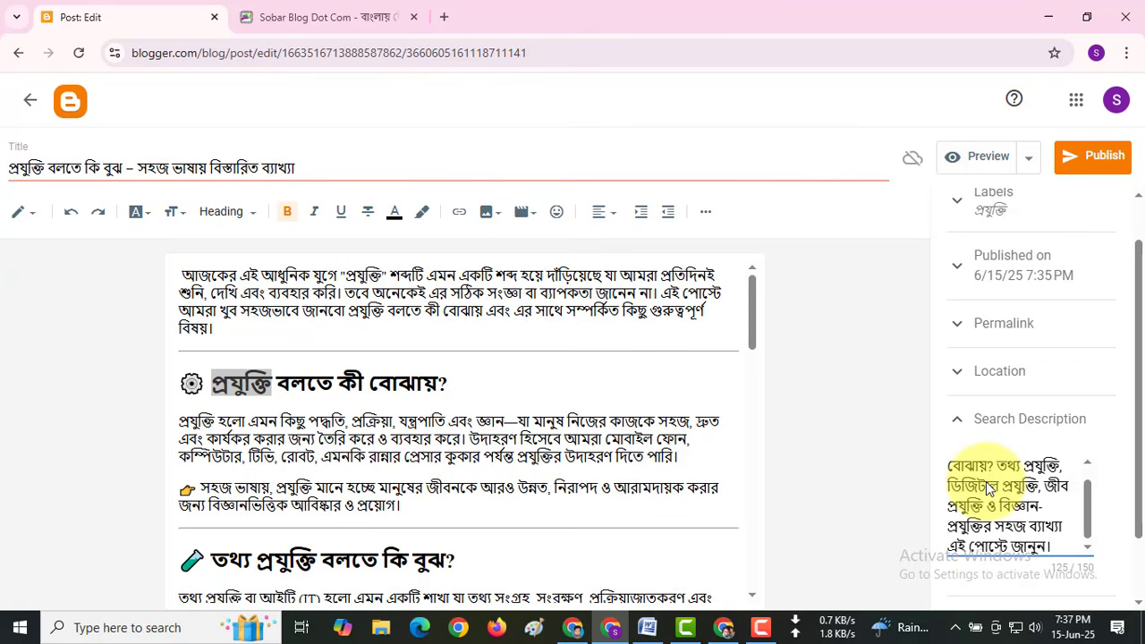
- Review the post's reader comment options and its Custom Robot Tags, collapsing each section after viewing
scroll(1033, 495, down, 1)
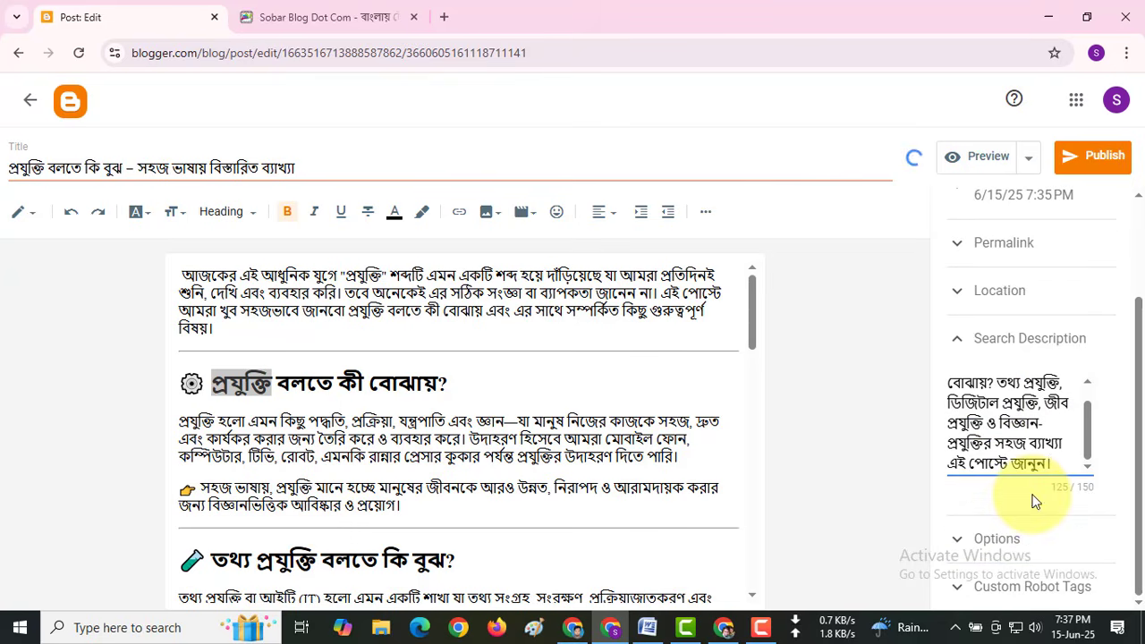
click(955, 539)
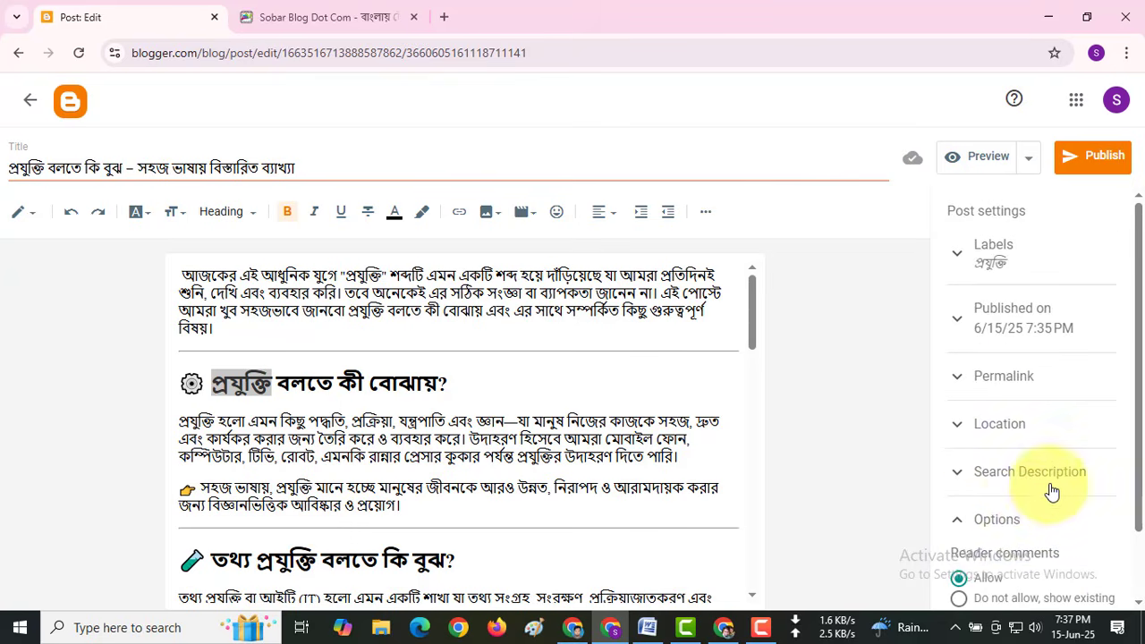
scroll(1050, 489, down, 1)
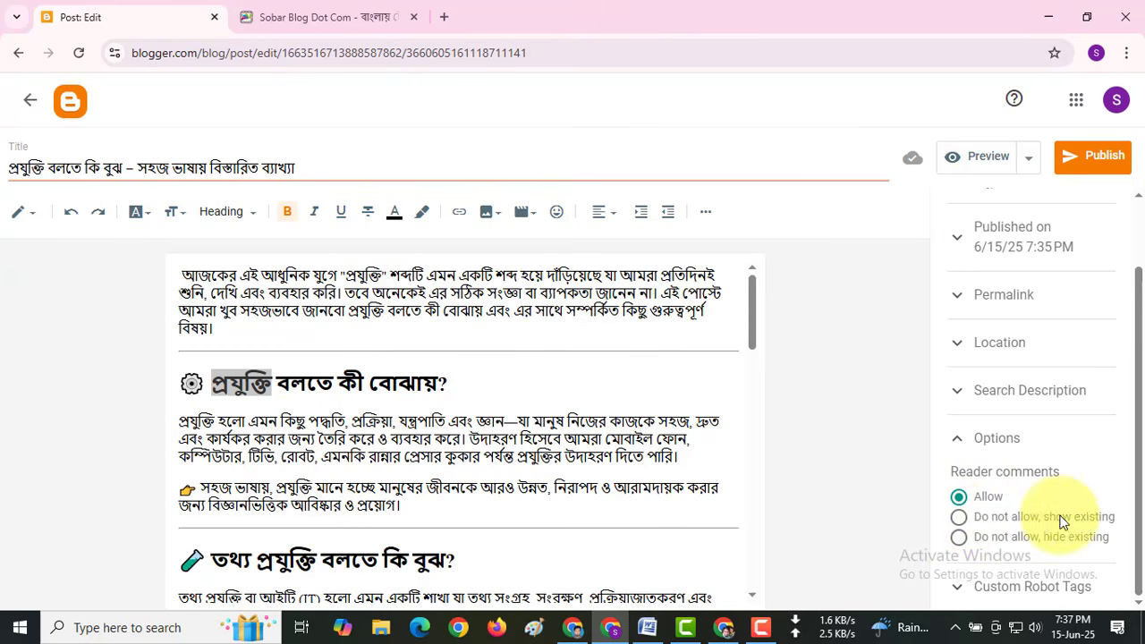
click(955, 438)
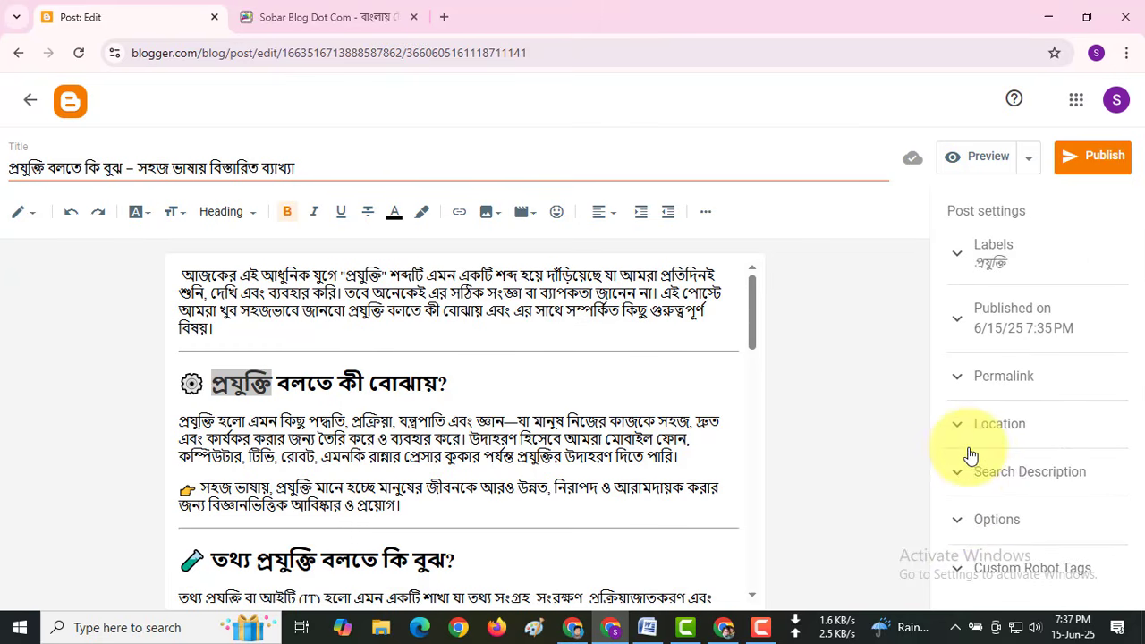
click(958, 576)
scroll(1073, 527, down, 3)
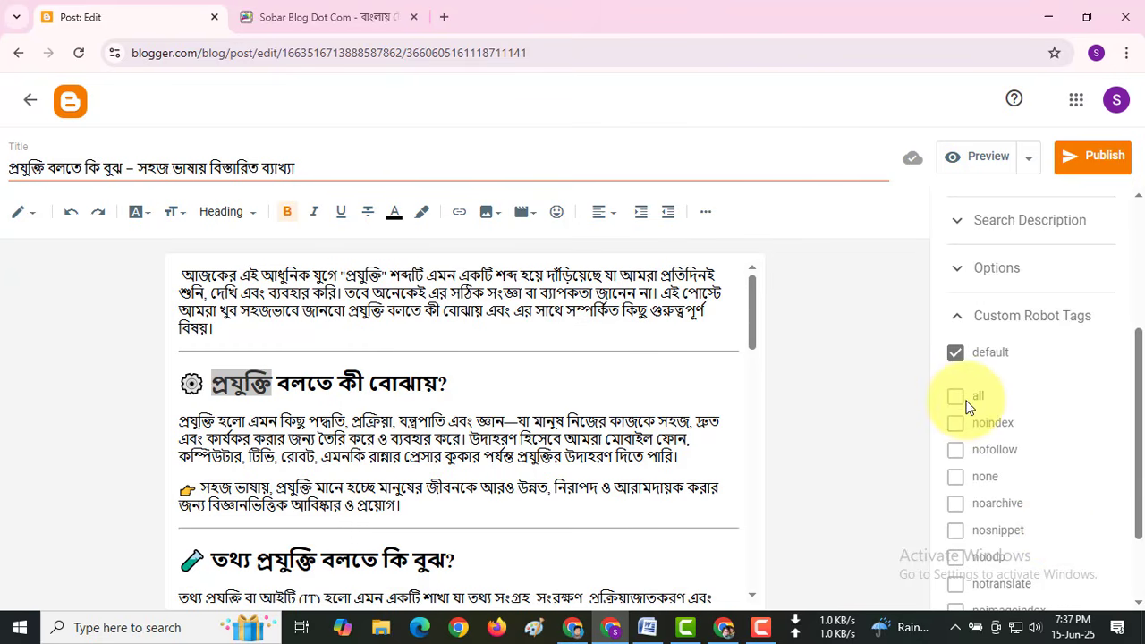
click(955, 317)
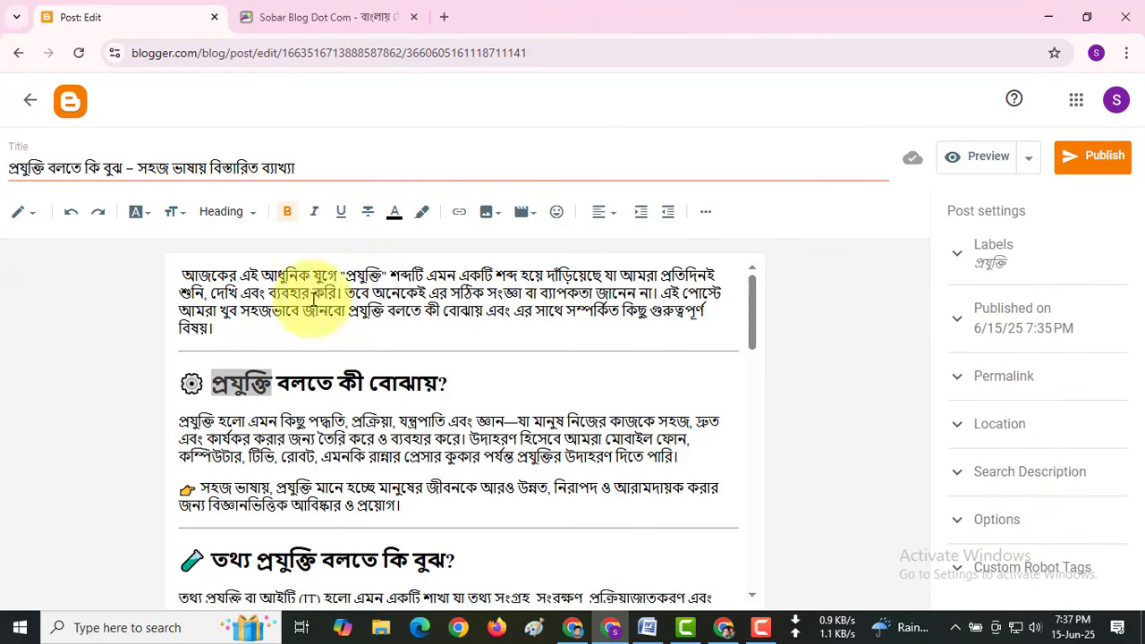
- Switch to the Sobar Blog Dot Com site and copy its homepage address, sobarblogdotcom.blogspot.com
click(511, 347)
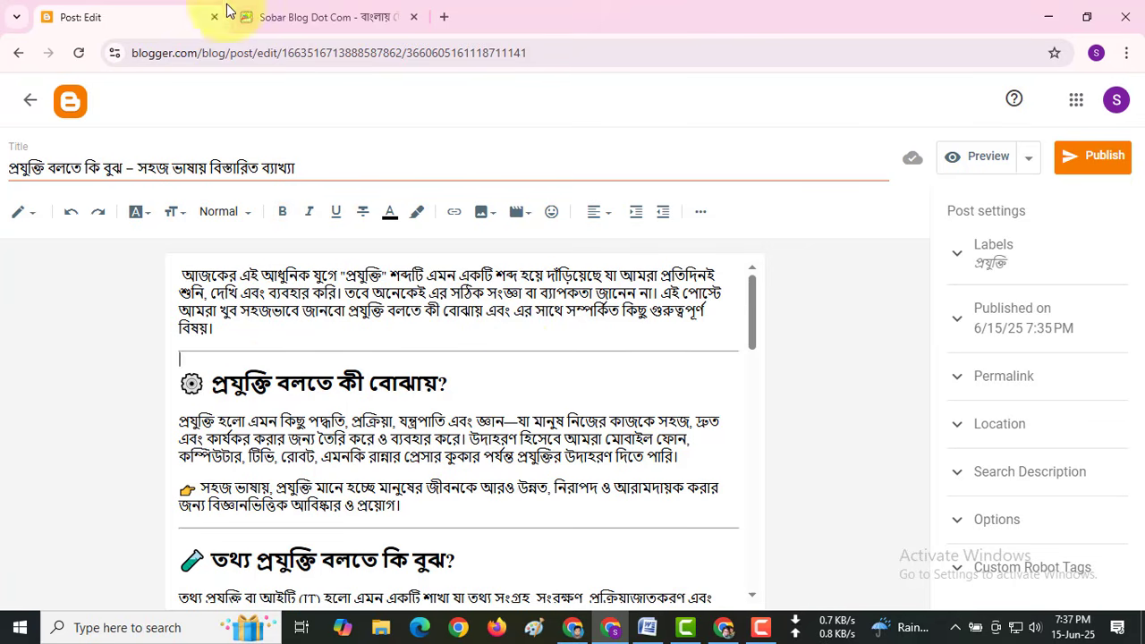
click(255, 17)
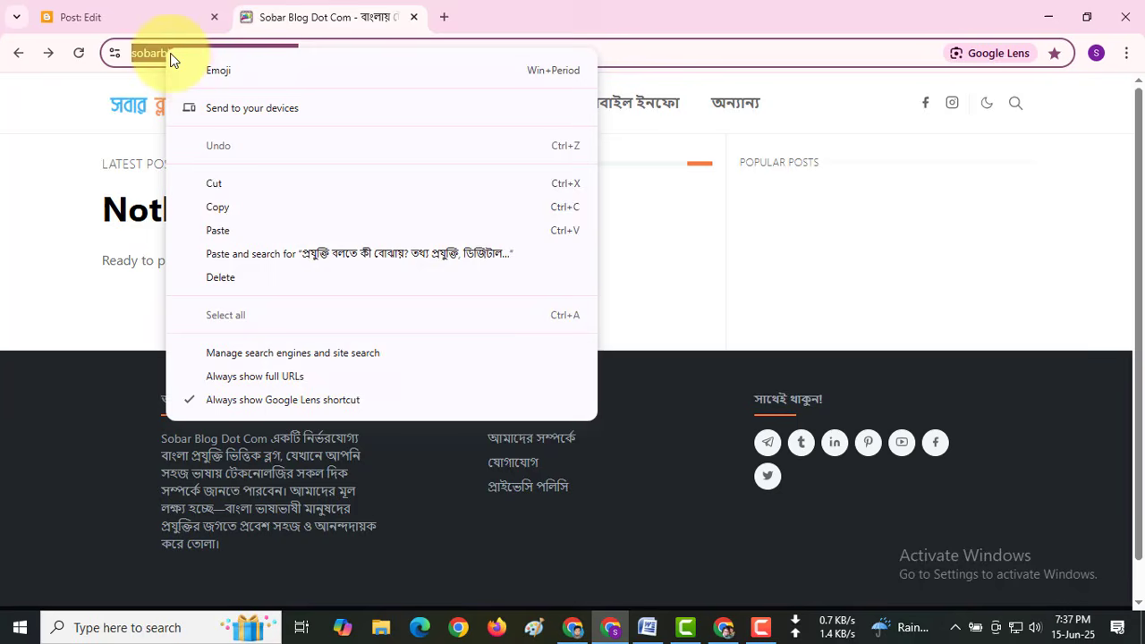
click(235, 207)
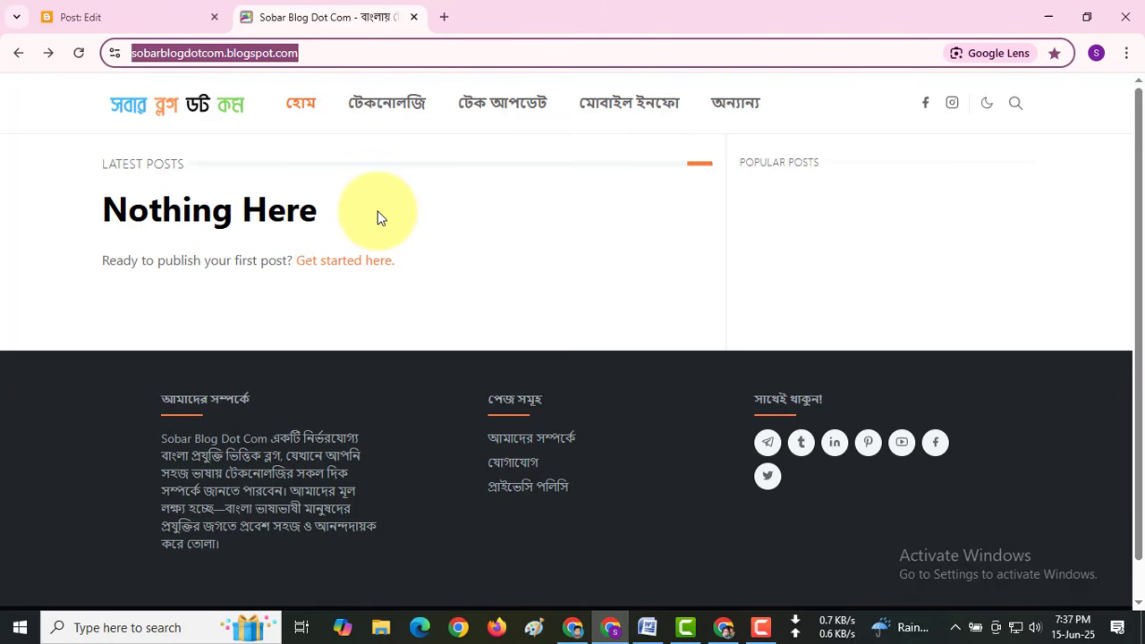
- Return to the post editor and link the word "প্রযুক্তির" in the first section's opening paragraph to the copied blog homepage address
click(116, 18)
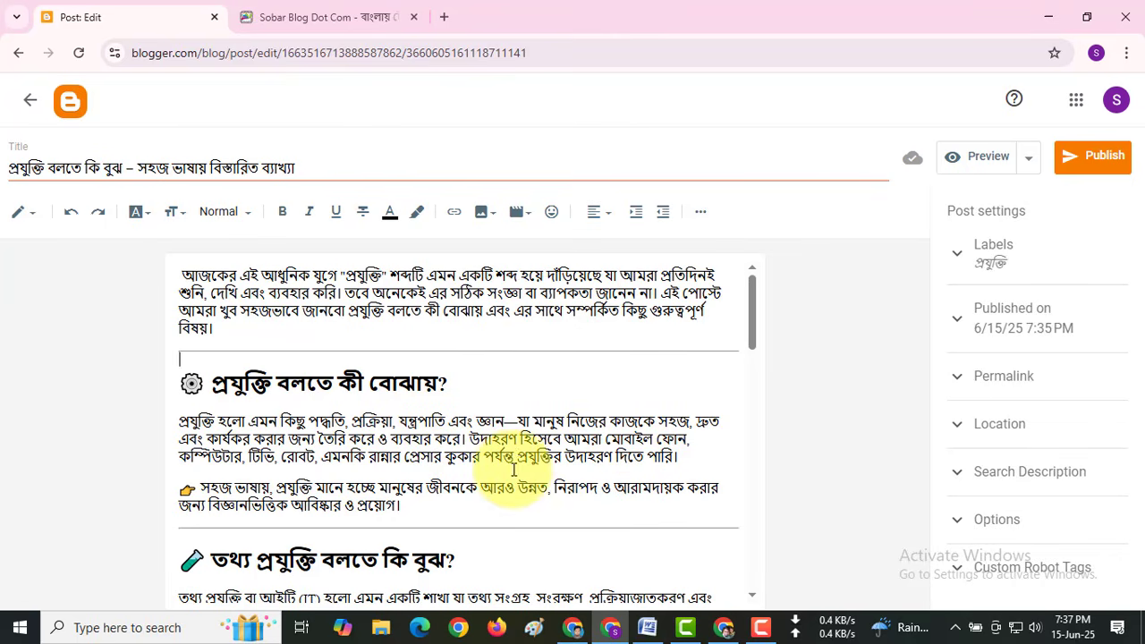
drag(517, 458, 560, 457)
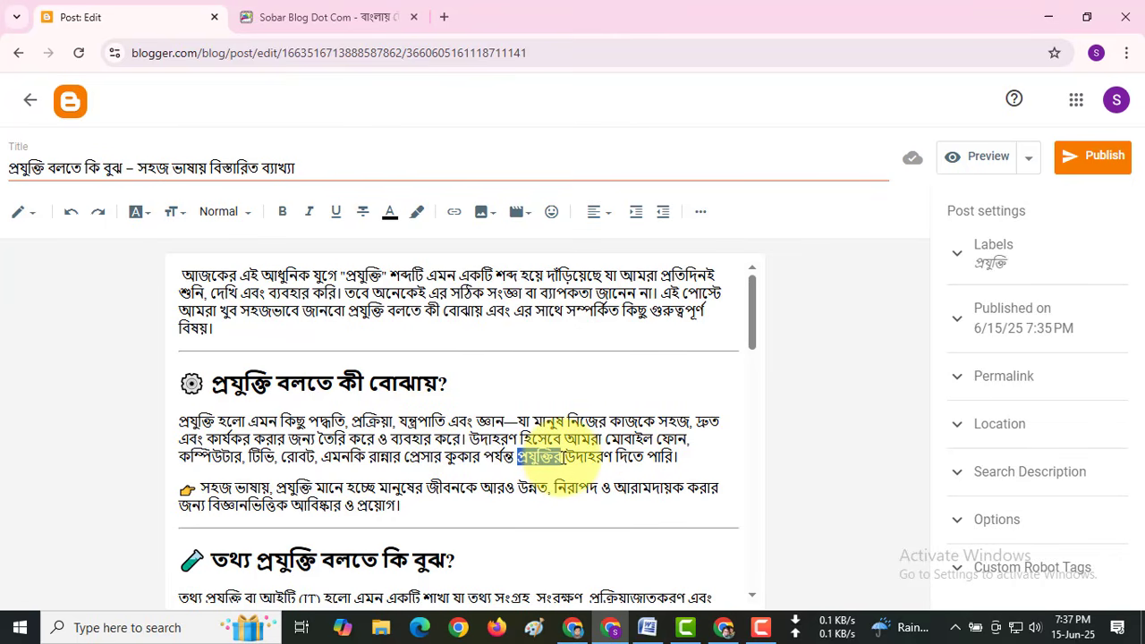
click(472, 215)
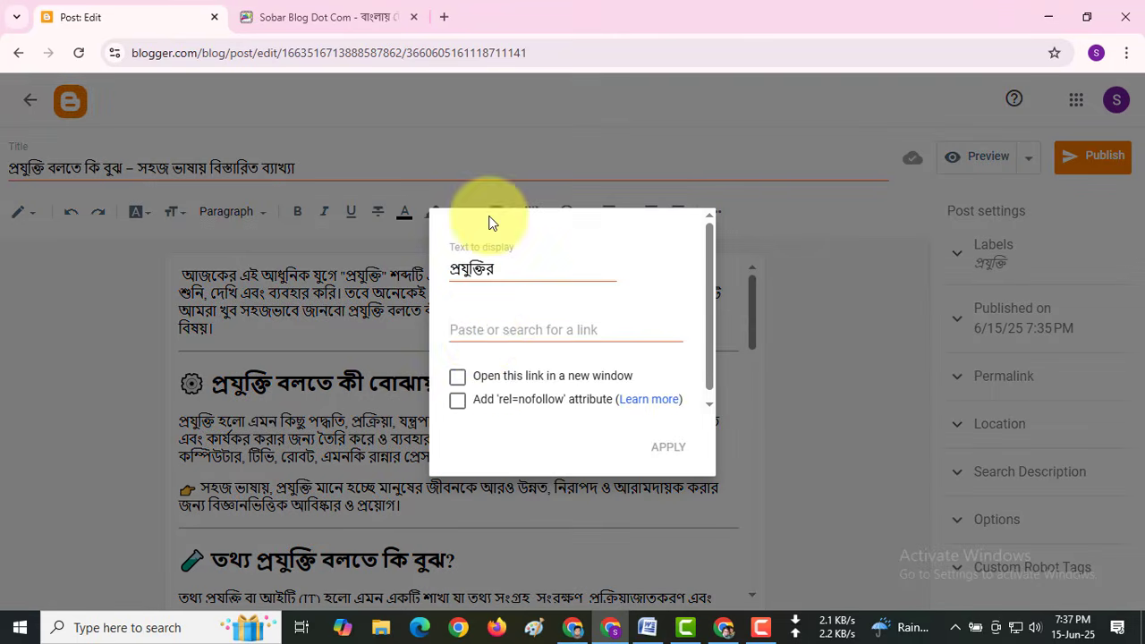
click(481, 333)
right_click(480, 333)
click(526, 422)
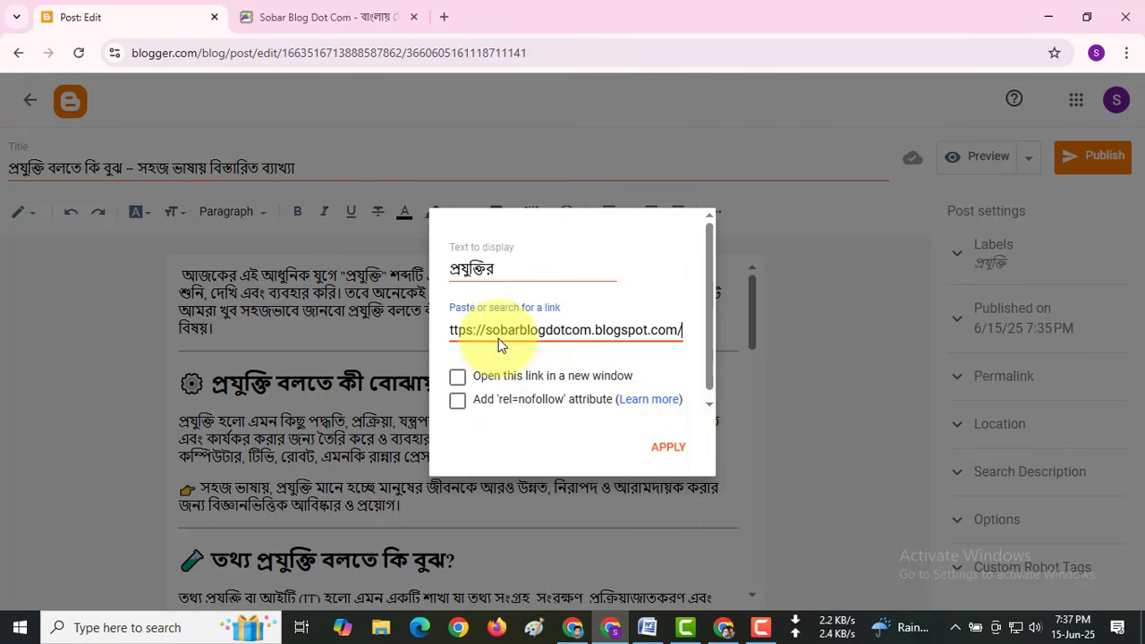
click(671, 448)
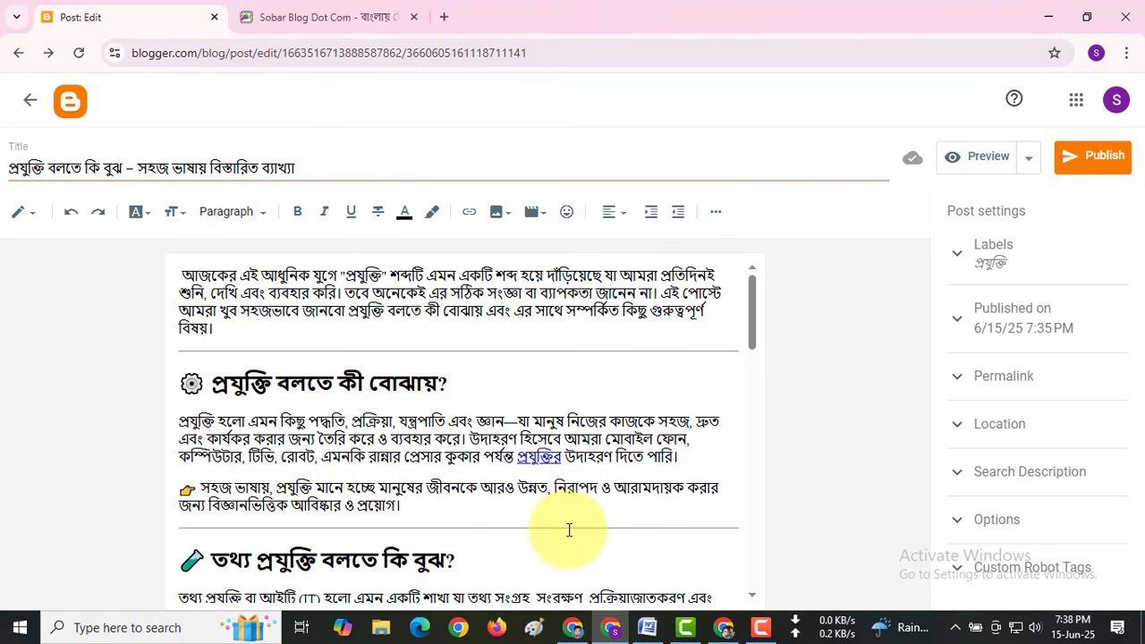
- Review the remaining sections of the post, including the FAQ, down to the "উপসংহার" paragraph
scroll(483, 412, down, 4)
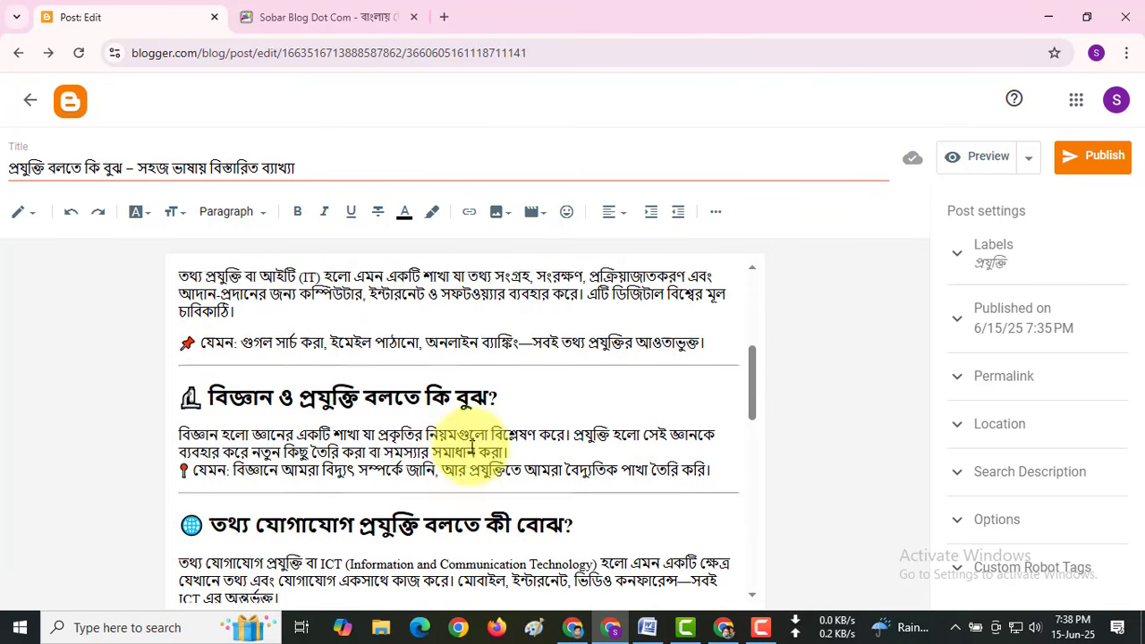
scroll(473, 445, down, 3)
scroll(471, 445, down, 4)
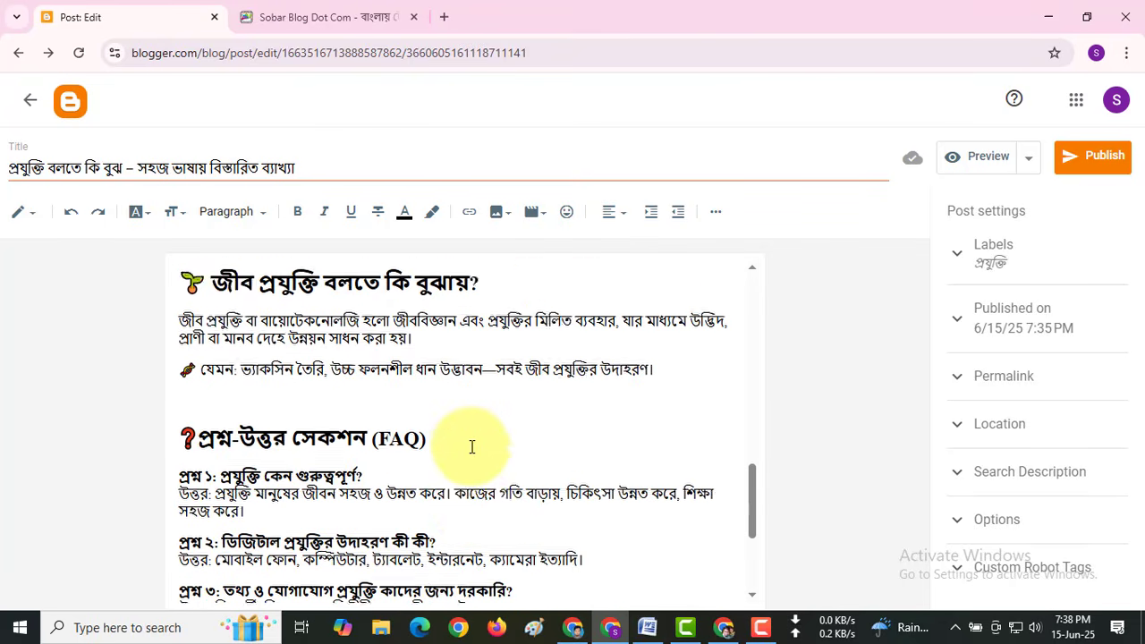
scroll(471, 446, down, 2)
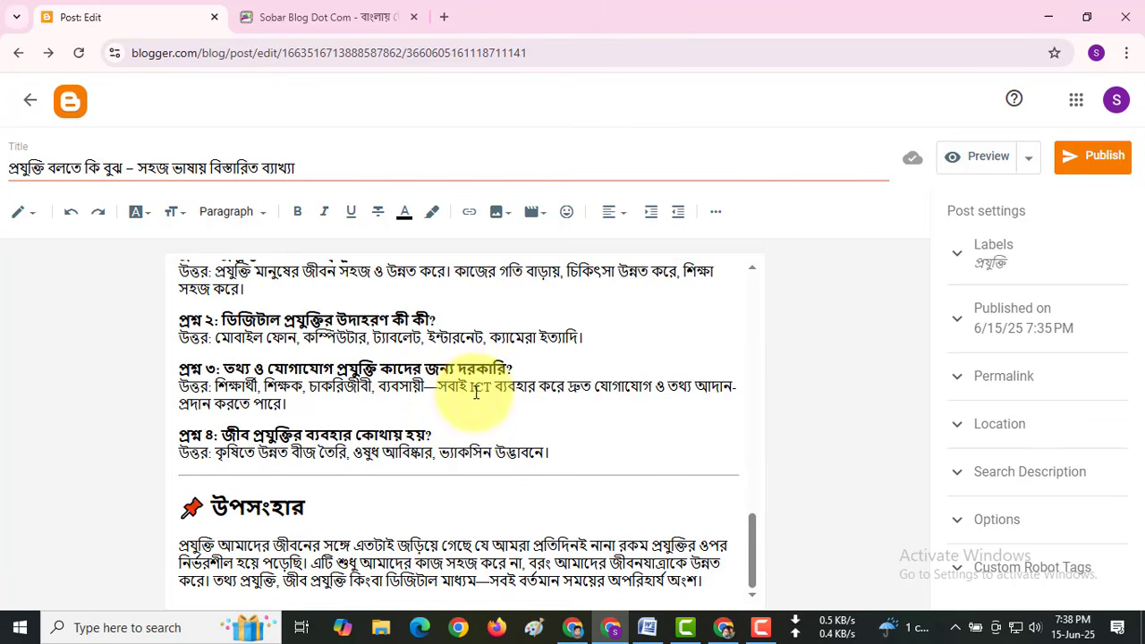
- Copy the word "ICT" from the answer to FAQ question ৩ and search Google for it in a new tab
drag(470, 387, 491, 387)
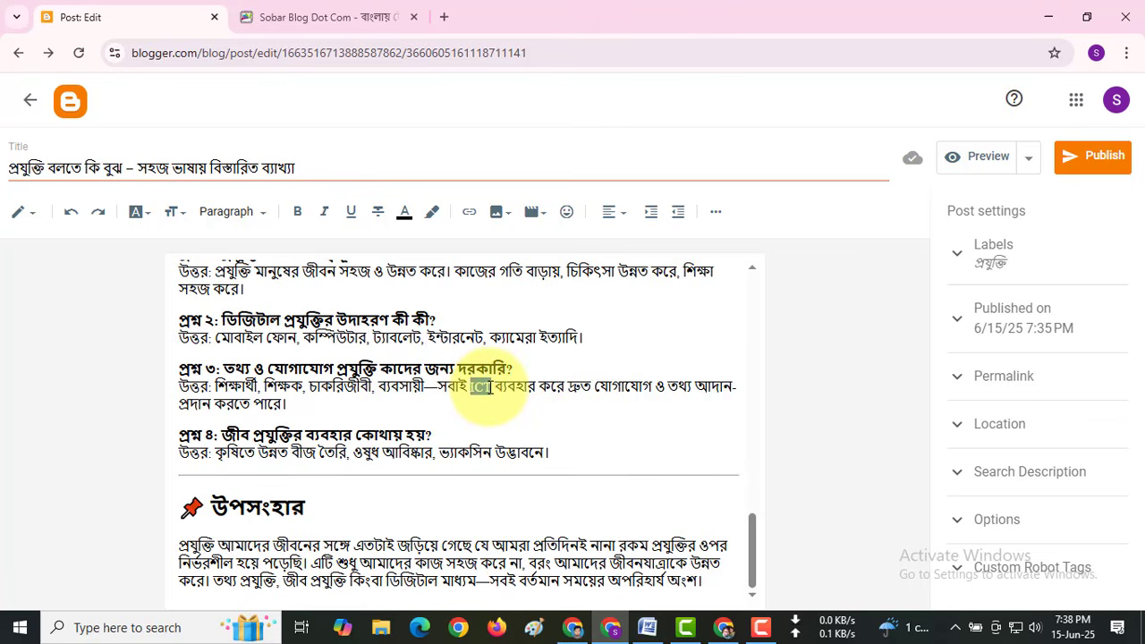
right_click(491, 388)
click(515, 289)
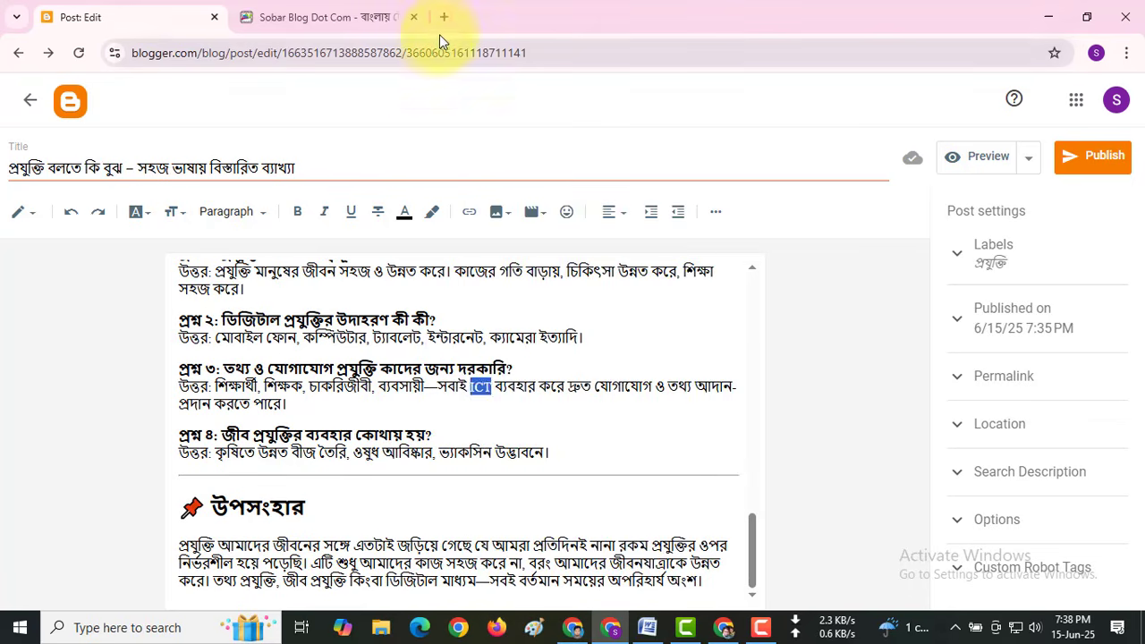
click(443, 17)
right_click(256, 52)
click(307, 196)
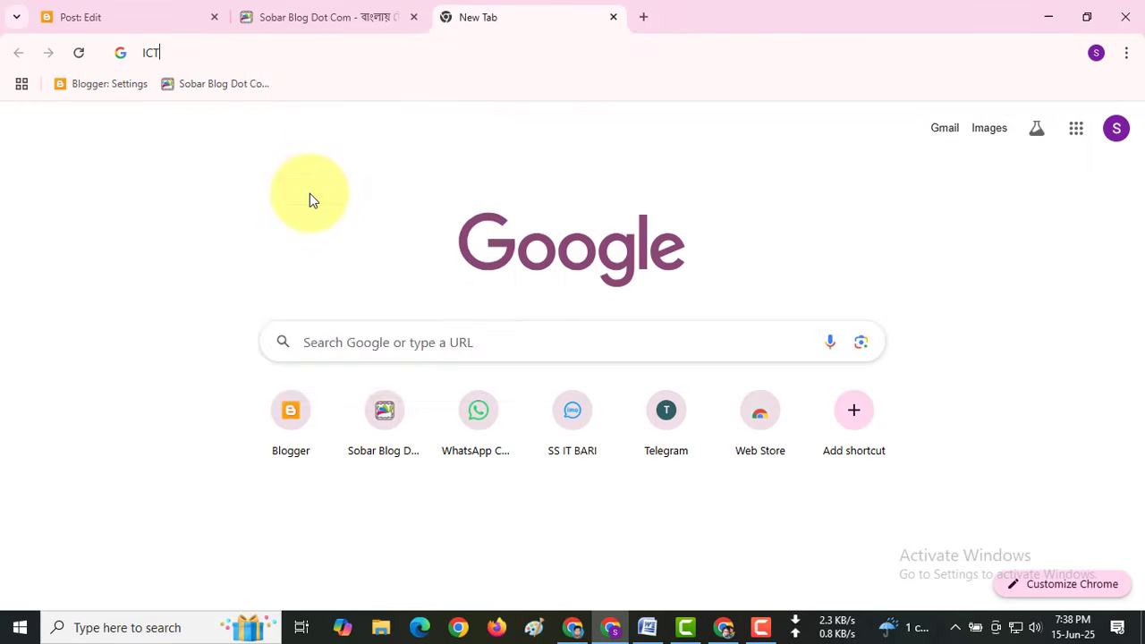
key(Return)
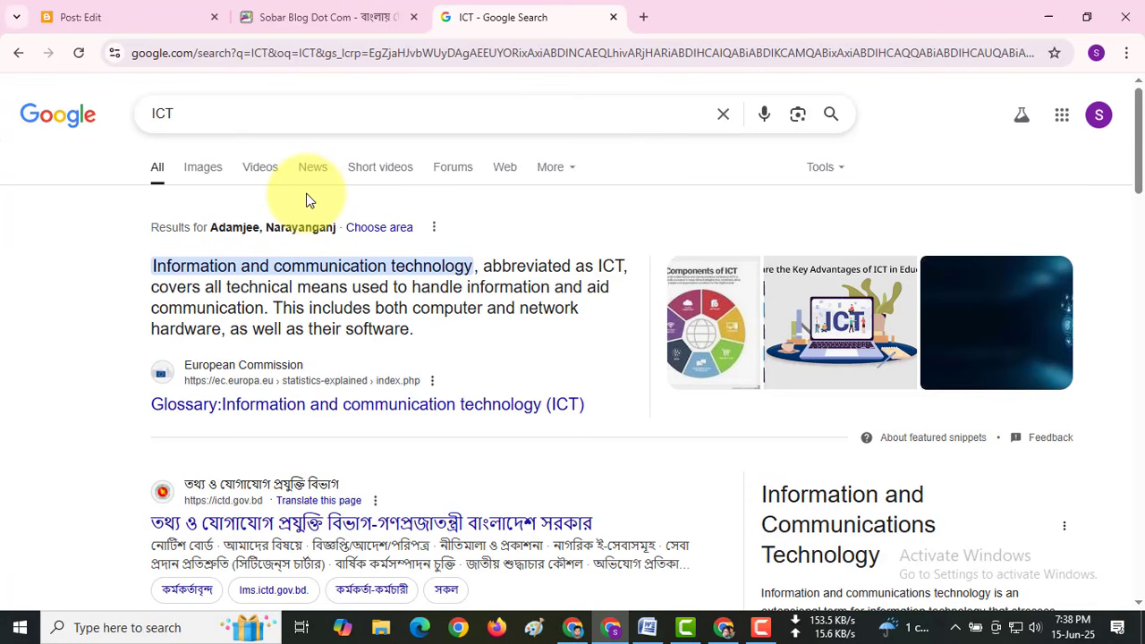
- Open the ictd.gov.bd result from the search results and copy the site's address
scroll(300, 210, down, 3)
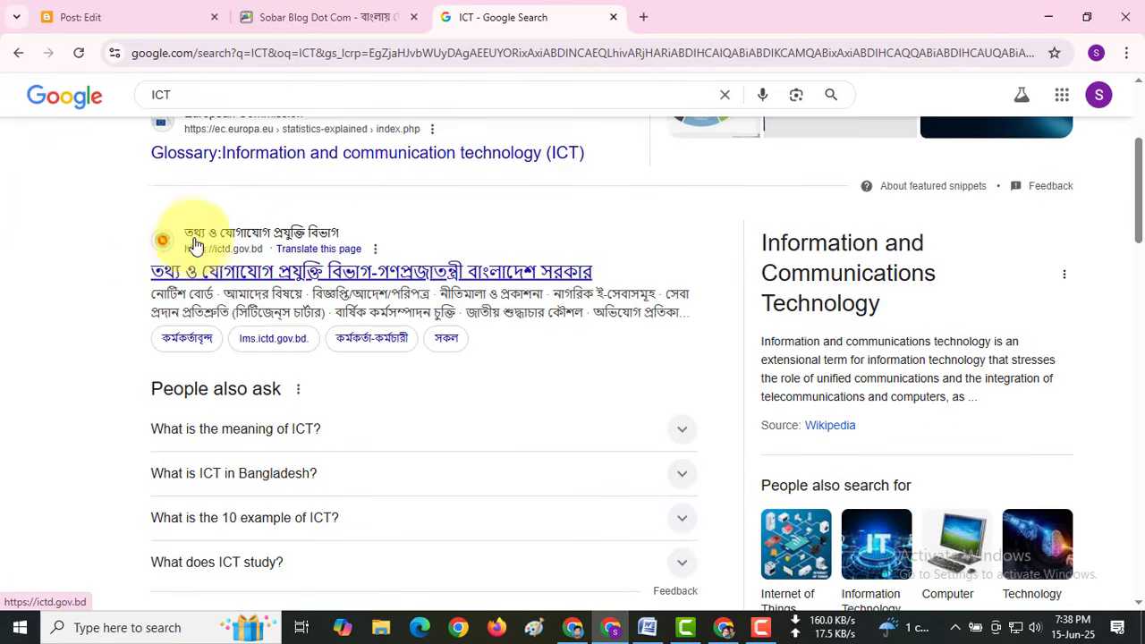
click(251, 247)
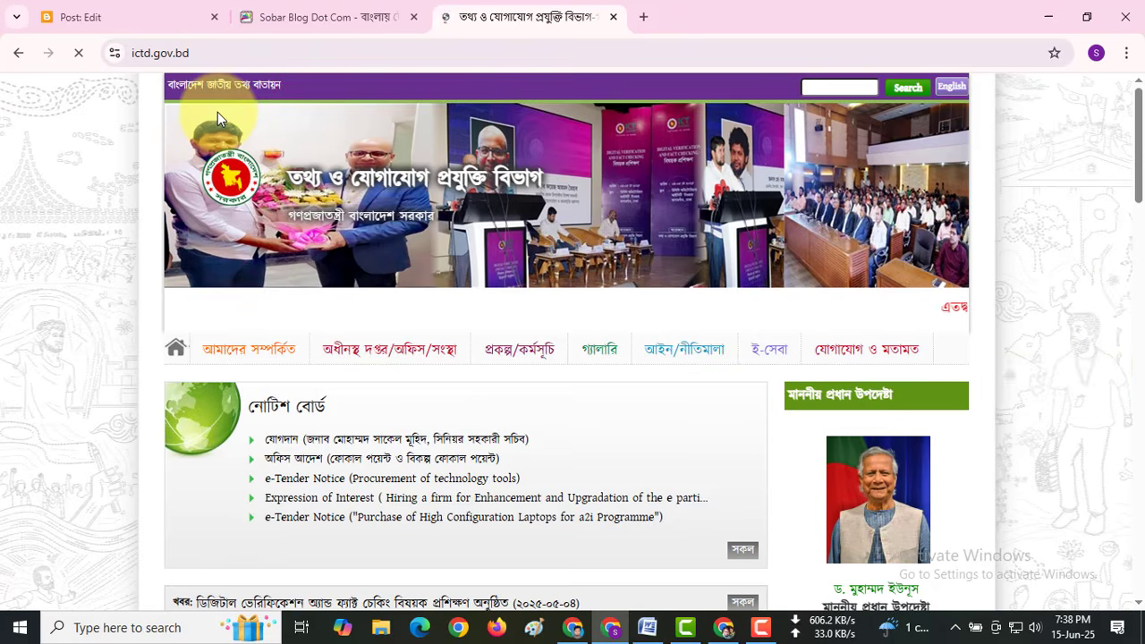
click(185, 52)
right_click(185, 52)
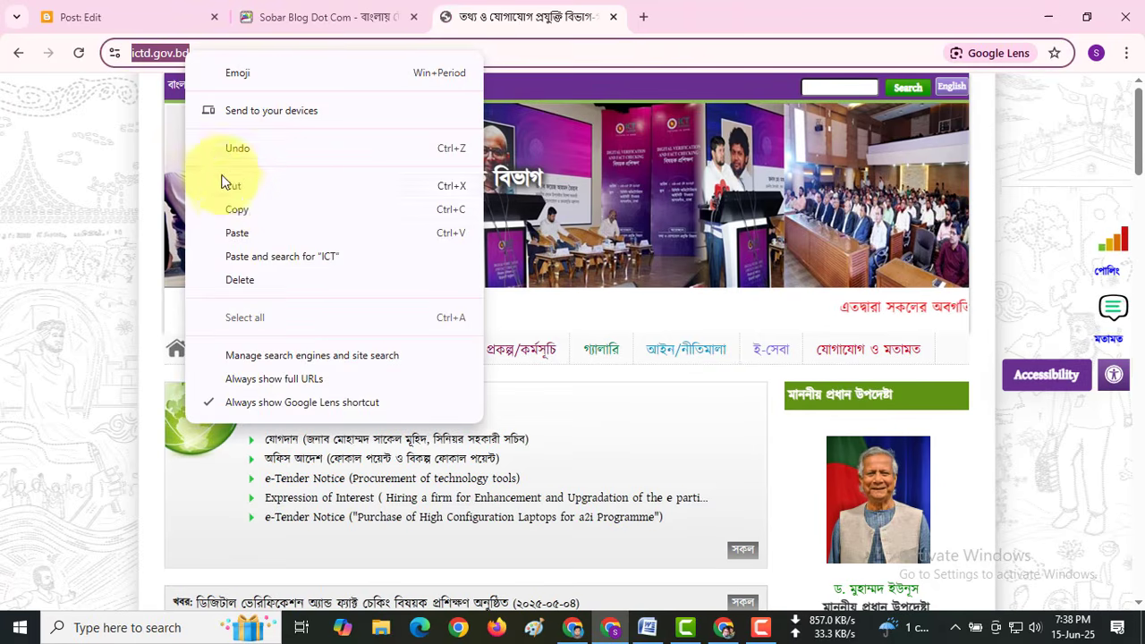
click(253, 213)
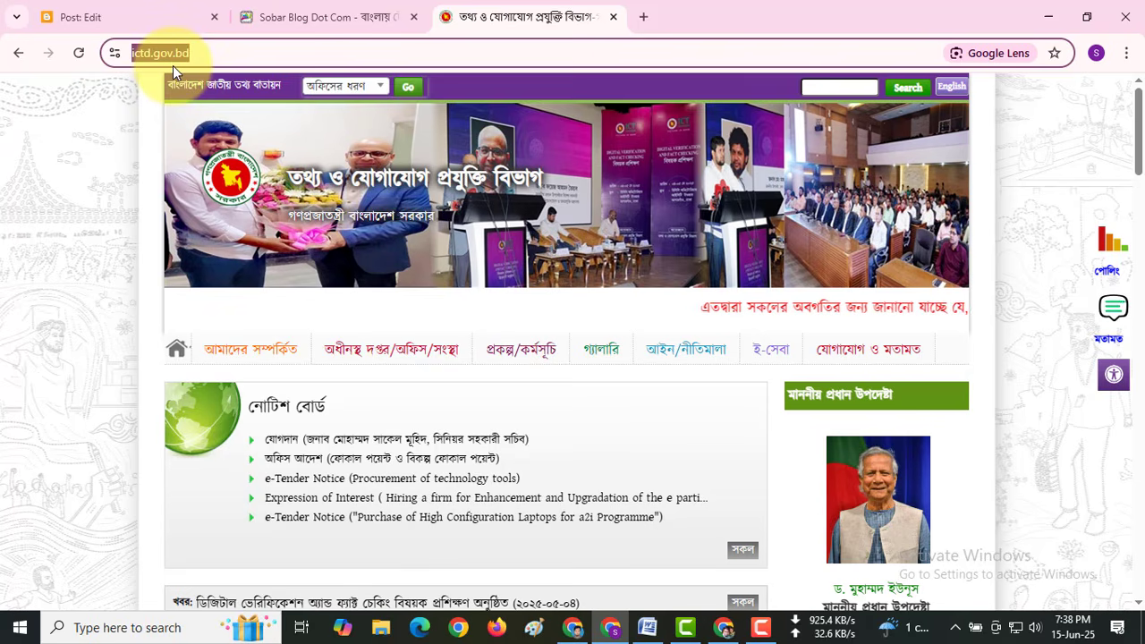
click(143, 16)
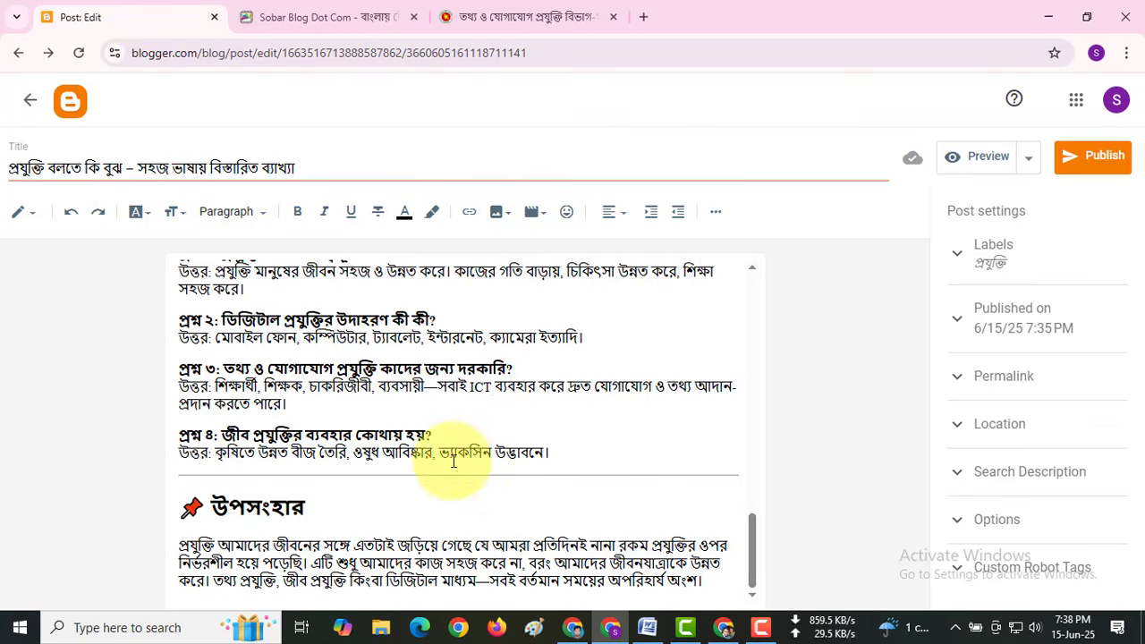
drag(469, 386, 492, 386)
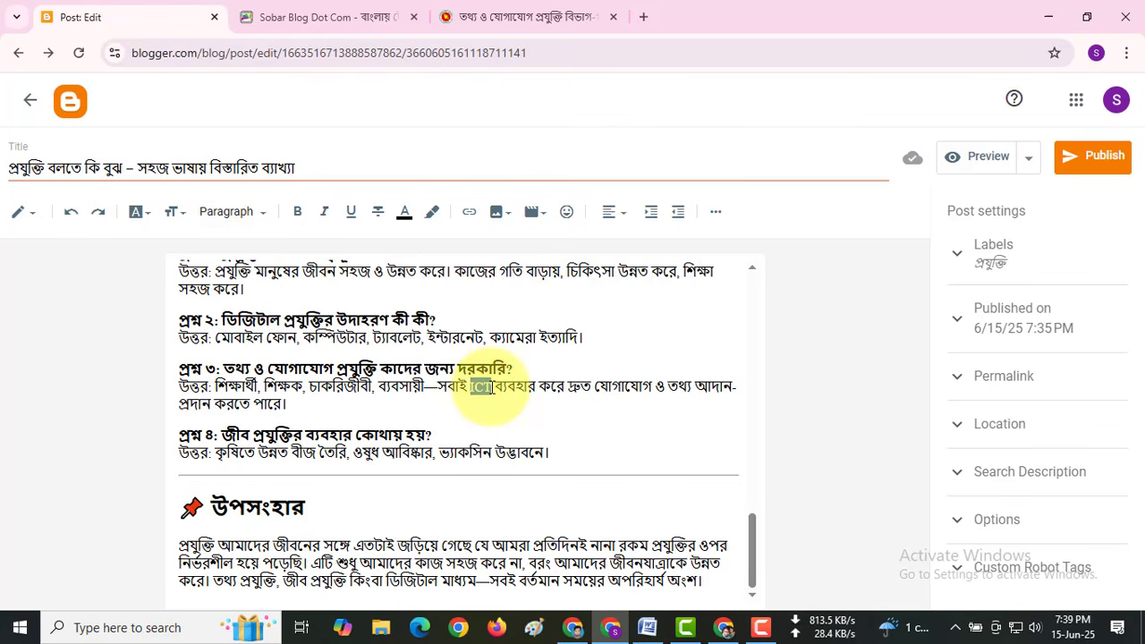
click(471, 211)
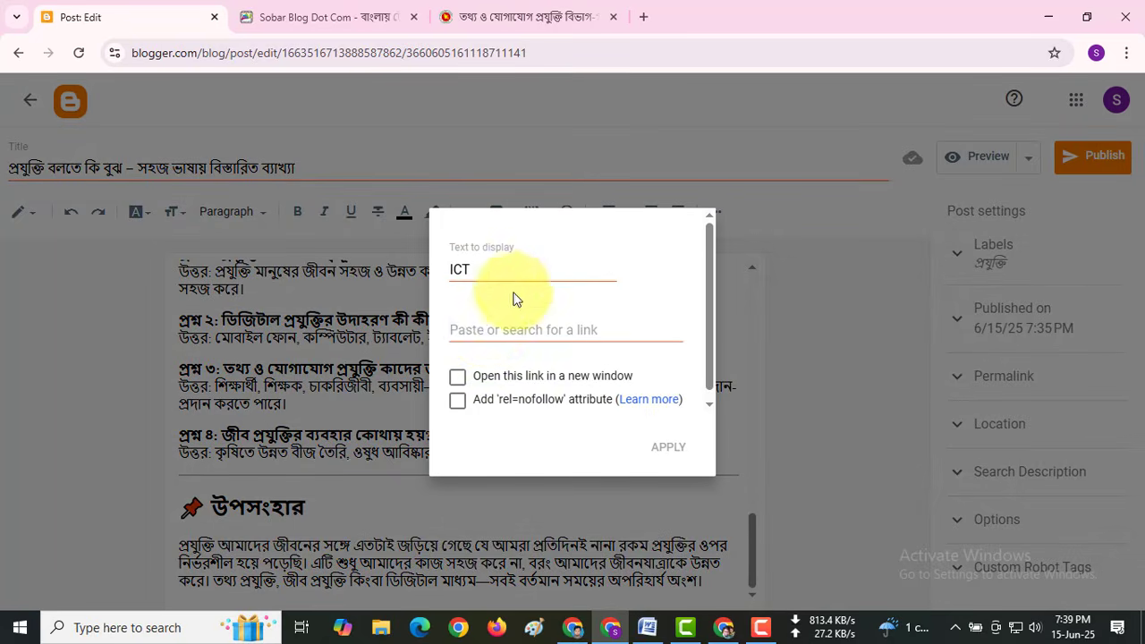
right_click(487, 329)
click(524, 416)
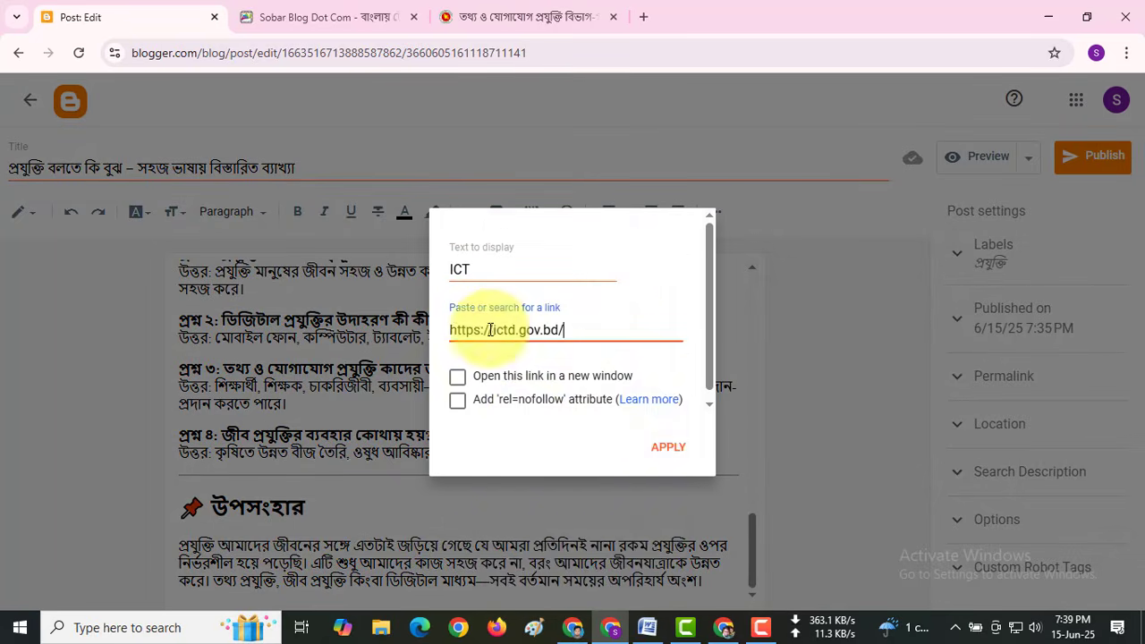
click(662, 447)
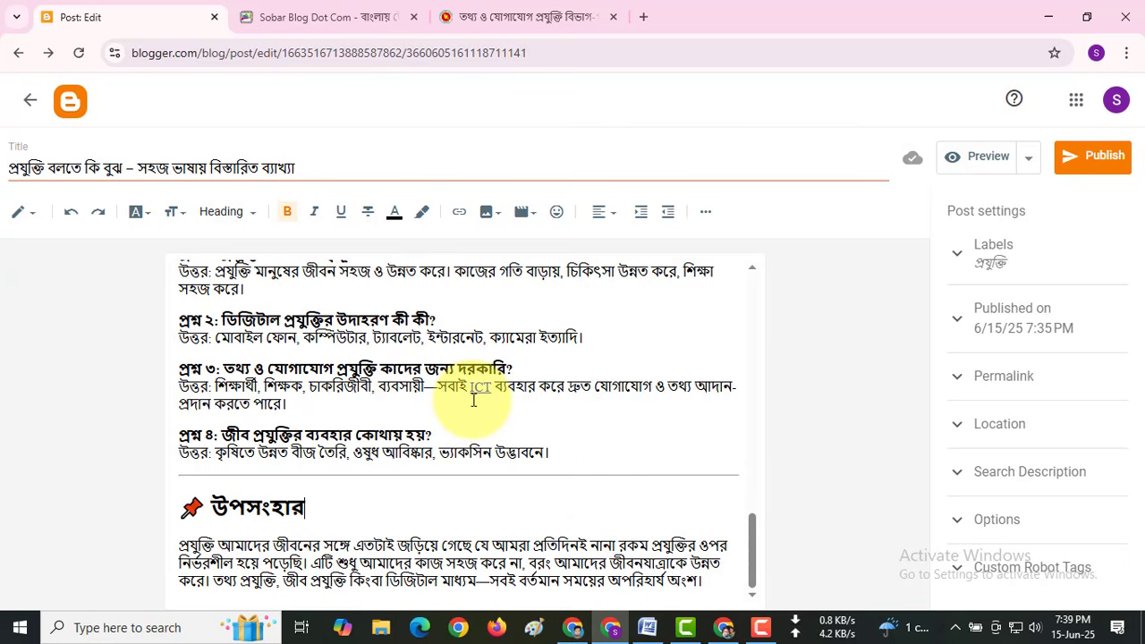
- Review the text size, font and paragraph style options for the heading "জীব প্রযুক্তি বলতে কি বুঝায়?"
scroll(483, 447, up, 4)
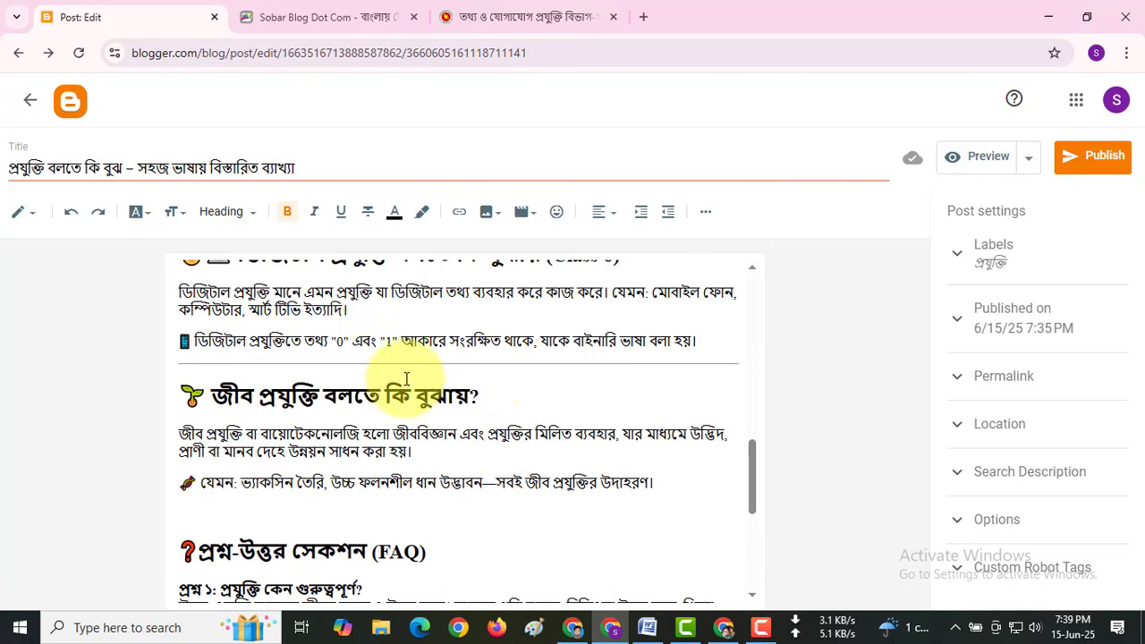
drag(505, 393, 191, 394)
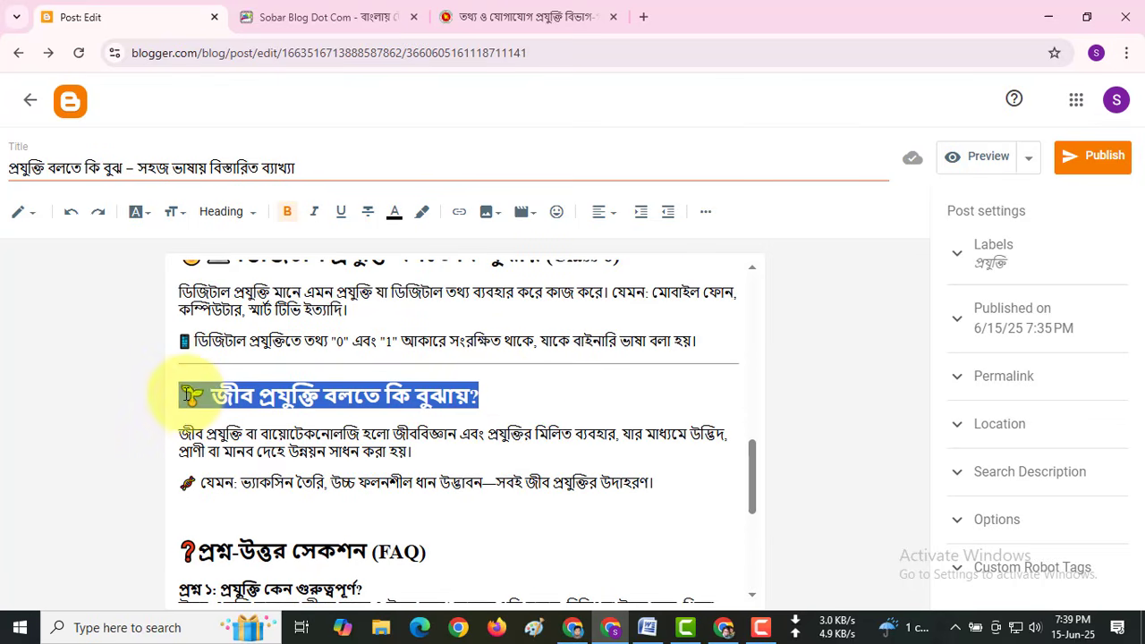
click(177, 215)
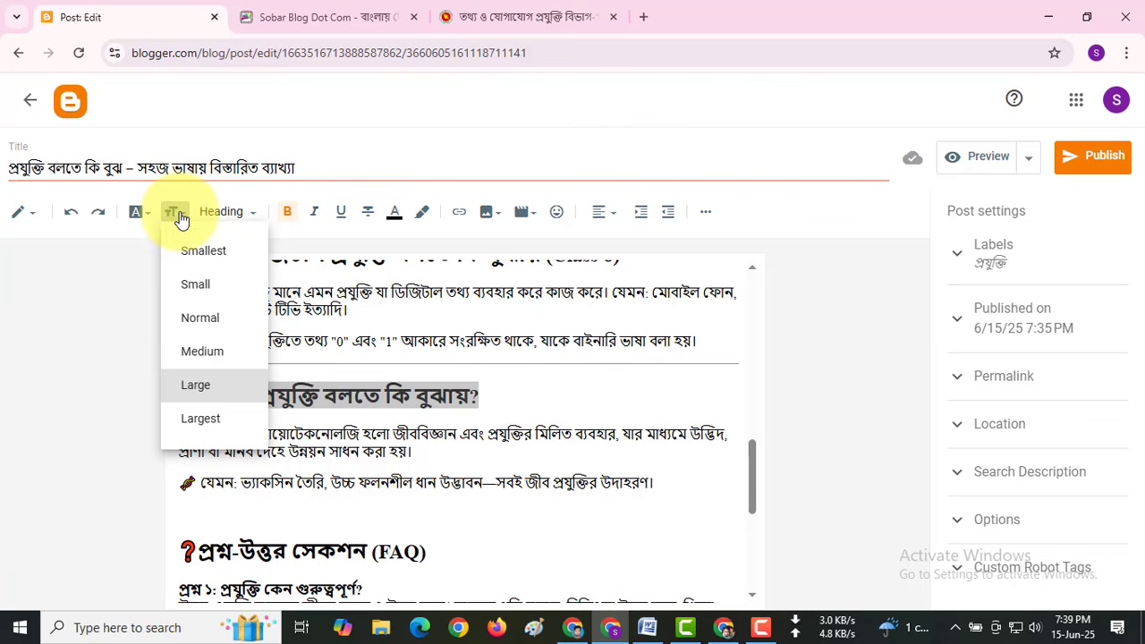
click(149, 220)
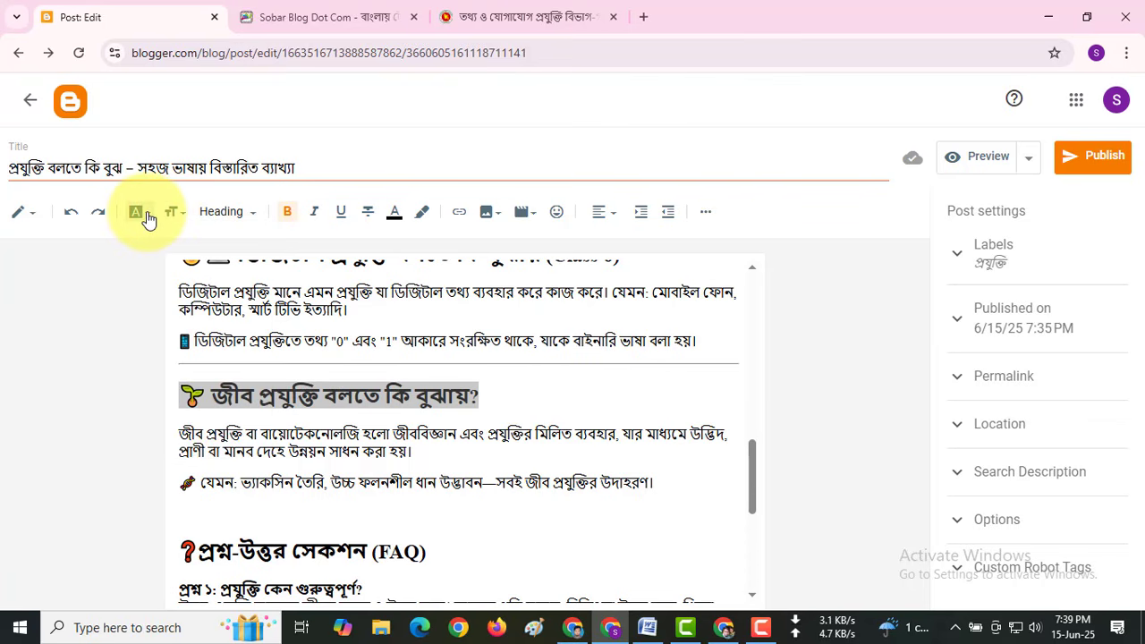
click(142, 214)
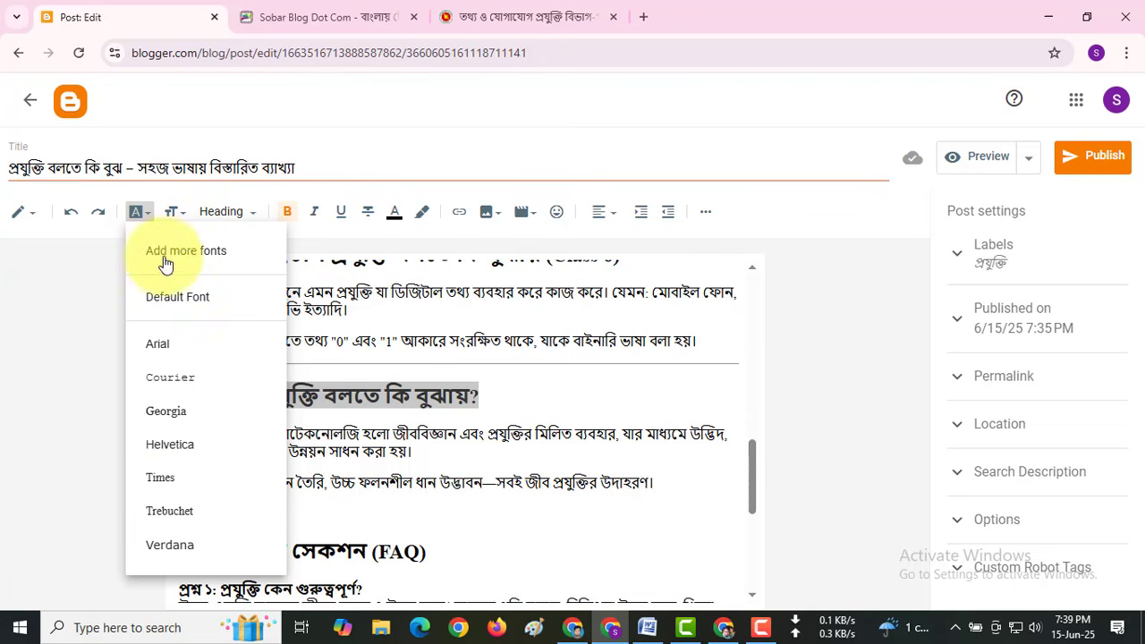
click(252, 216)
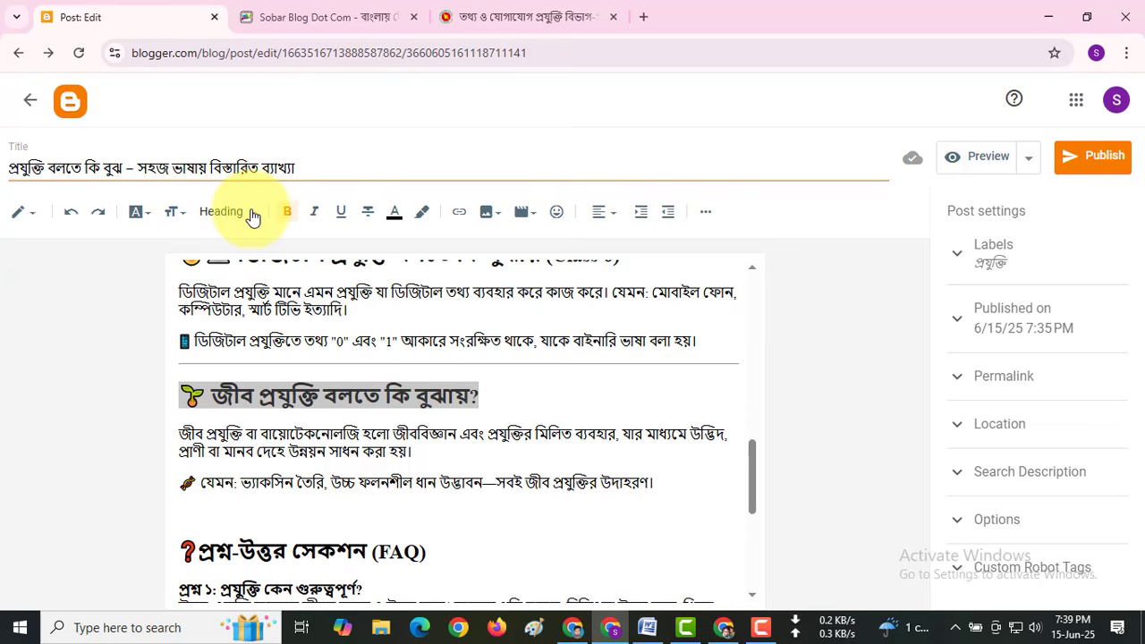
click(252, 216)
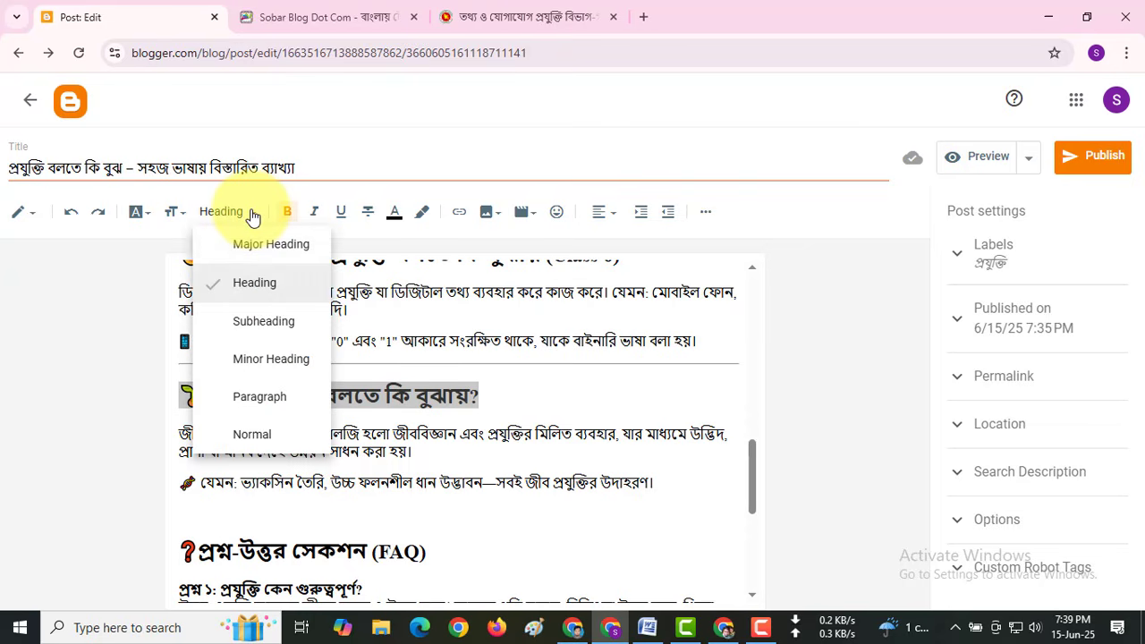
click(263, 320)
- Compare the paragraph style of the digital and biotechnology body text with that of the heading "জীব প্রযুক্তি বলতে কি বুঝায়?"
drag(426, 455, 283, 428)
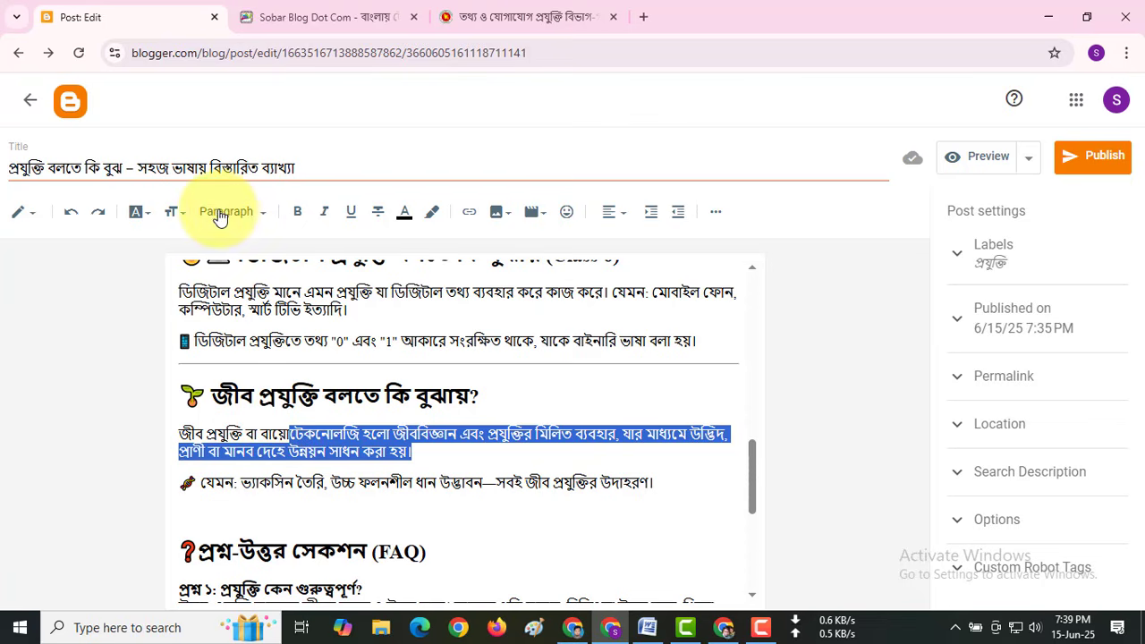
drag(370, 319, 195, 293)
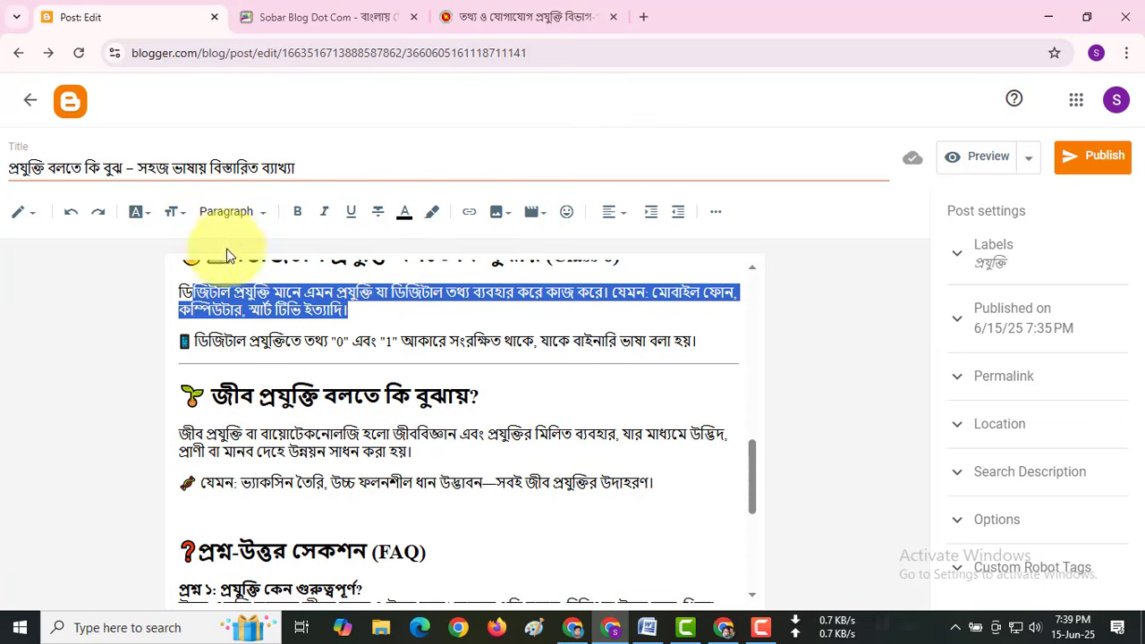
drag(488, 395, 169, 392)
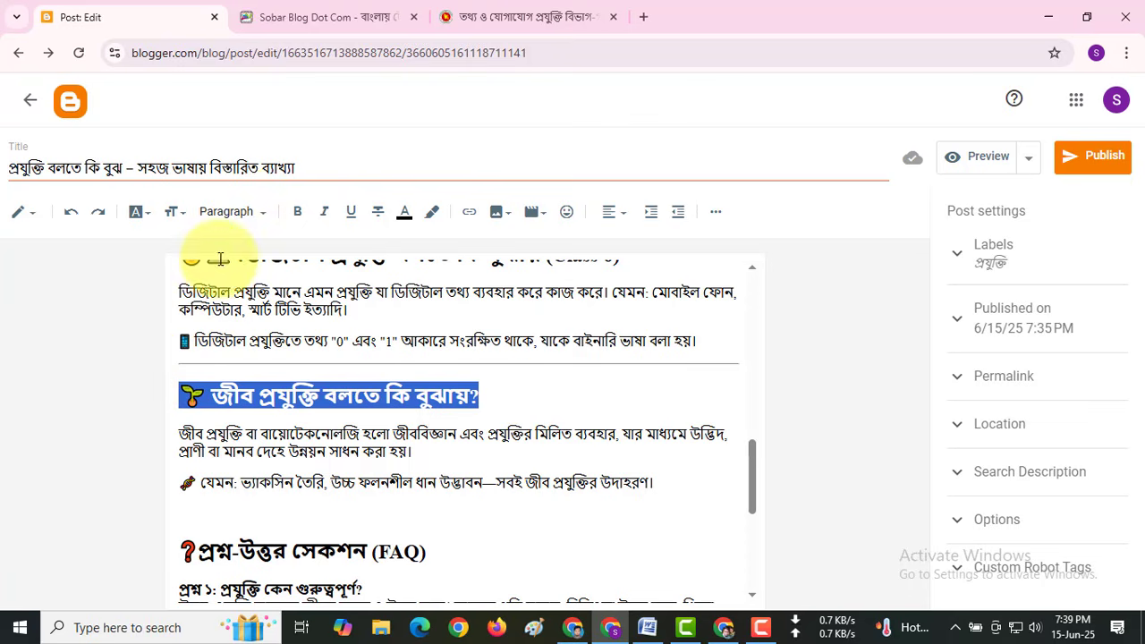
click(355, 394)
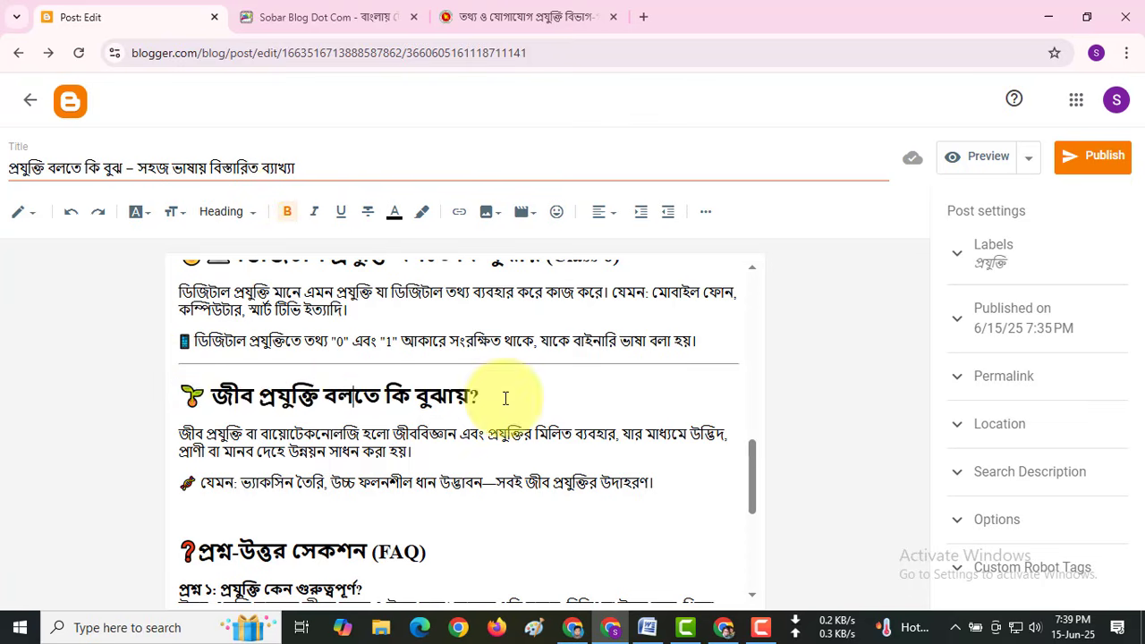
drag(506, 398, 170, 390)
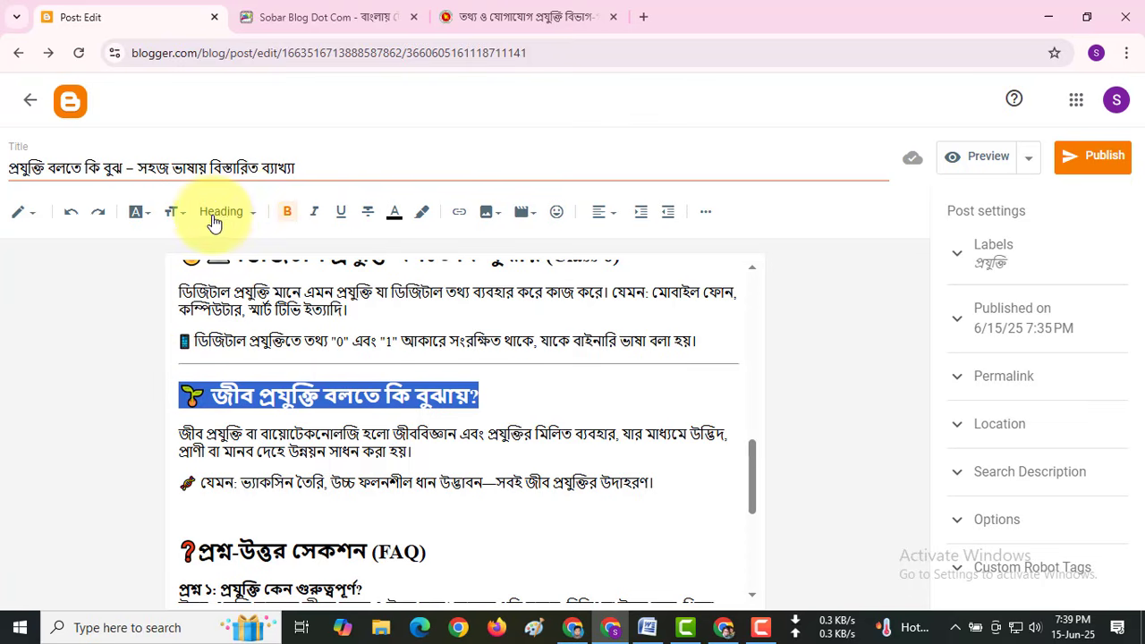
click(247, 214)
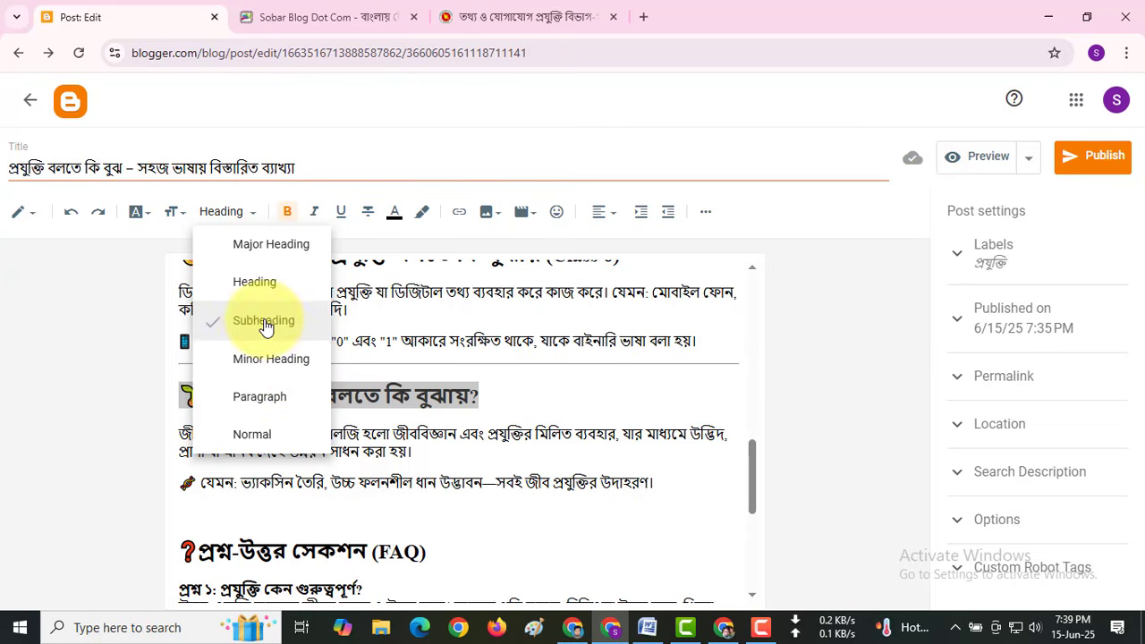
click(246, 246)
click(493, 367)
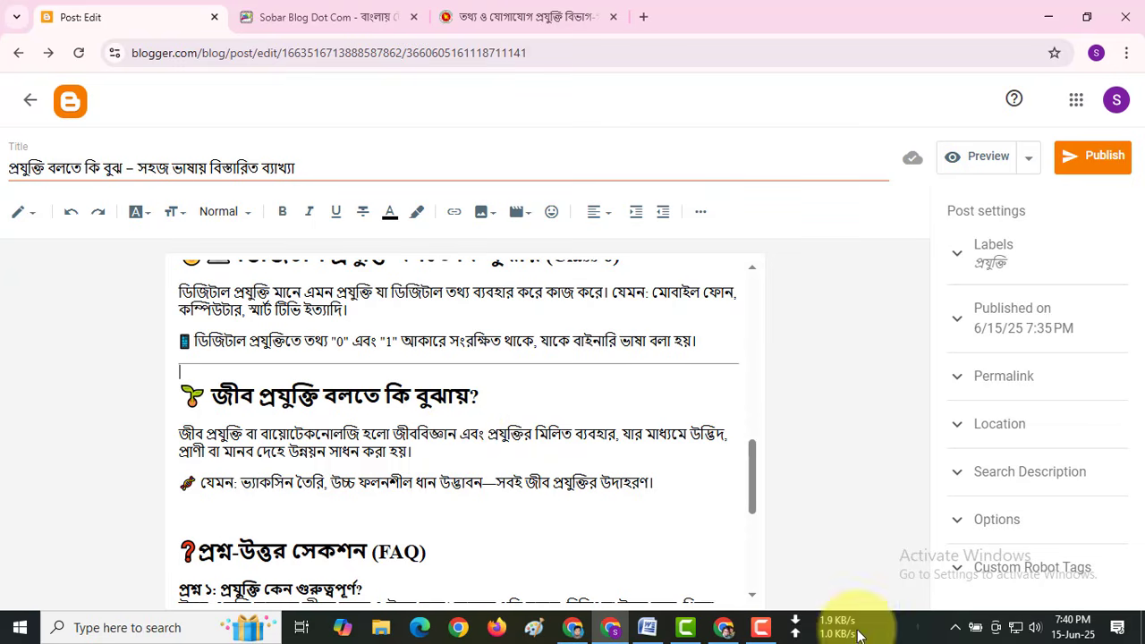
- Switch to the browser window with ChatGPT and open the Canva home page in a new tab
click(573, 627)
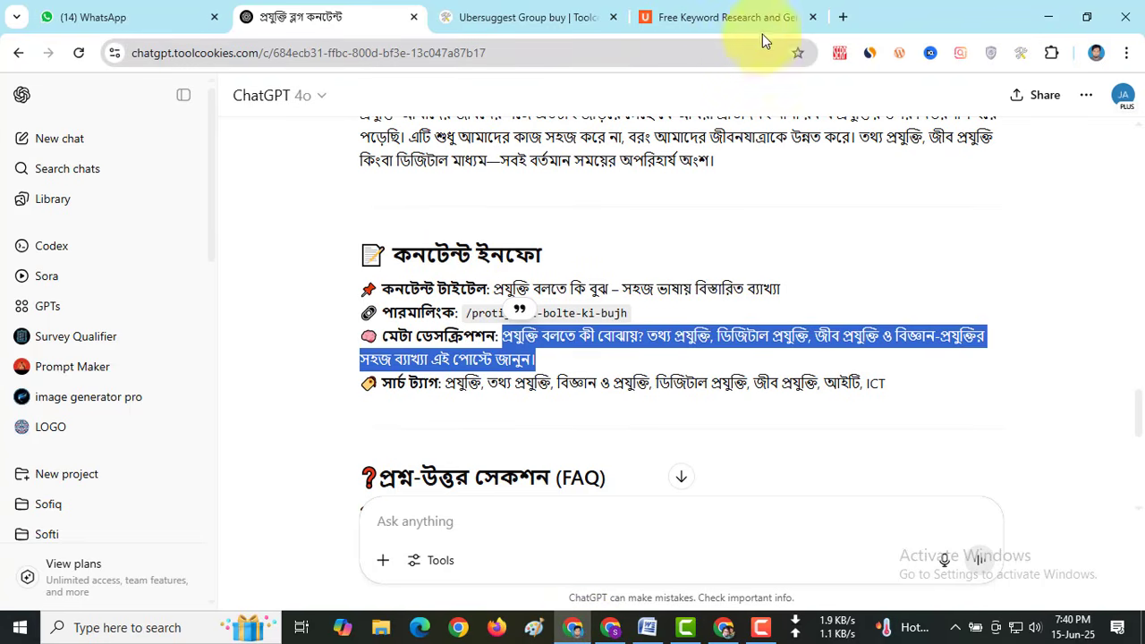
click(841, 17)
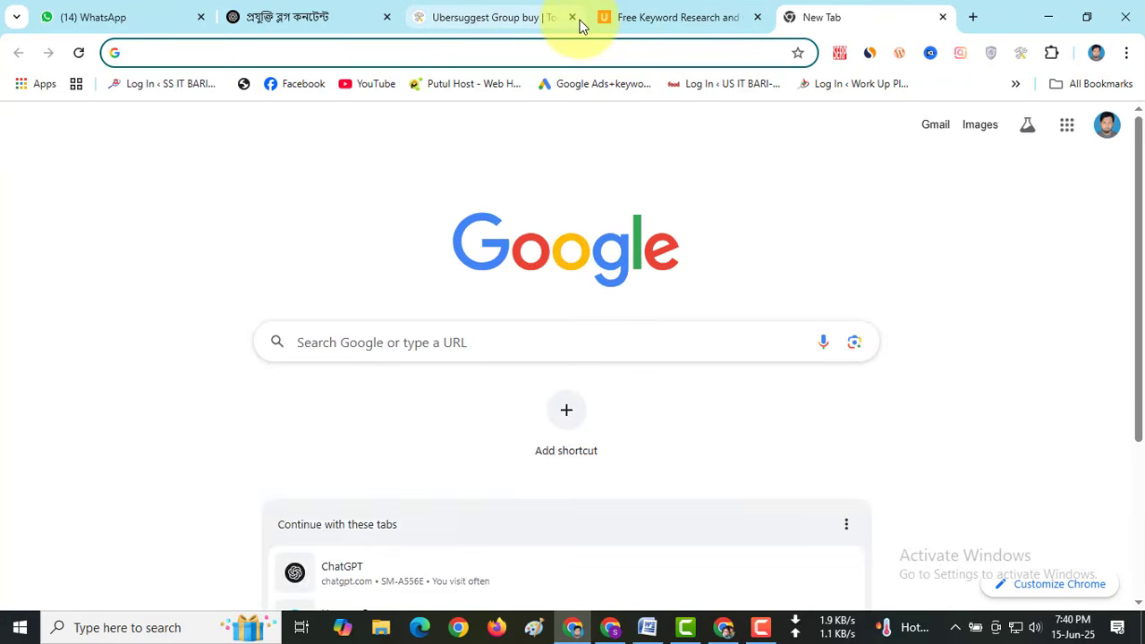
text(ca)
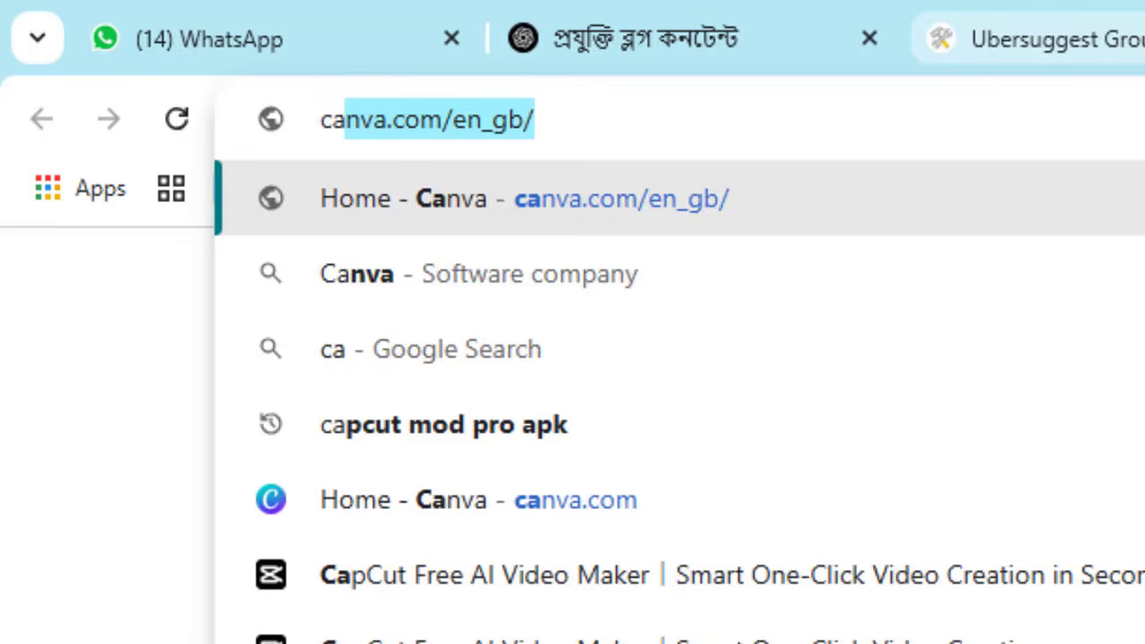
key(Return)
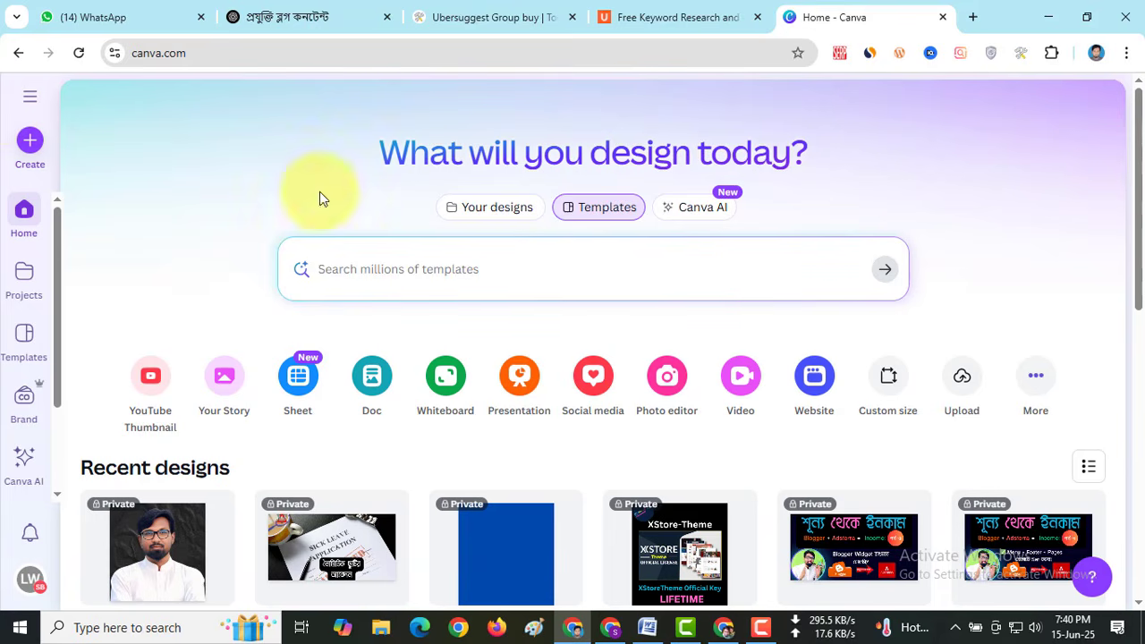
- Browse the recent designs on the Canva home page and return to its template search
scroll(282, 308, down, 3)
scroll(659, 327, down, 2)
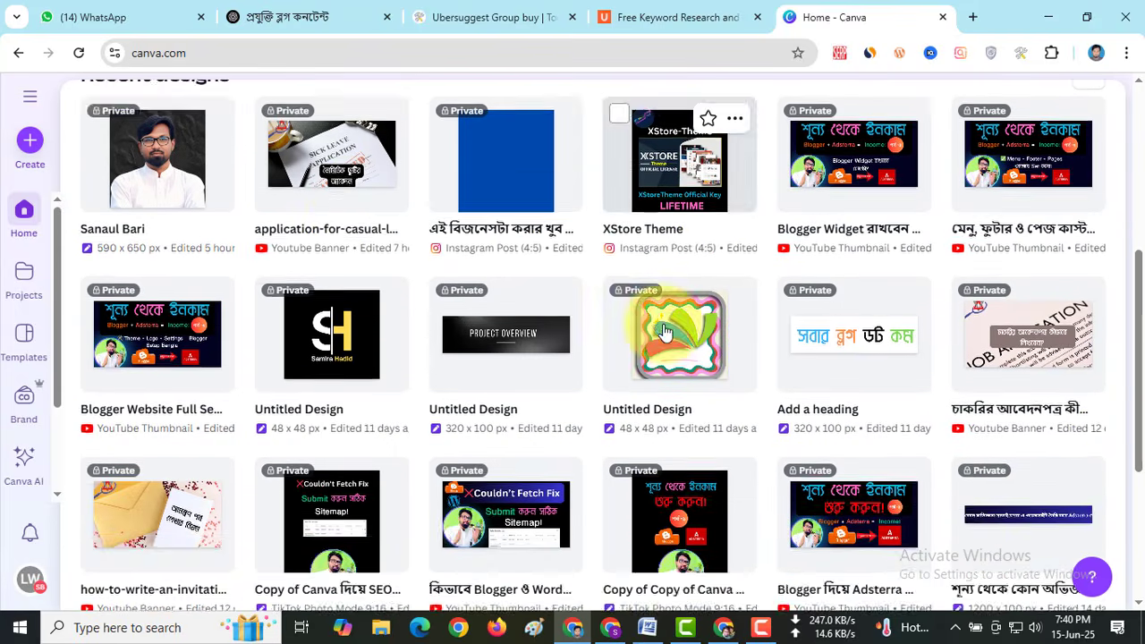
scroll(652, 314, up, 1)
scroll(787, 268, down, 4)
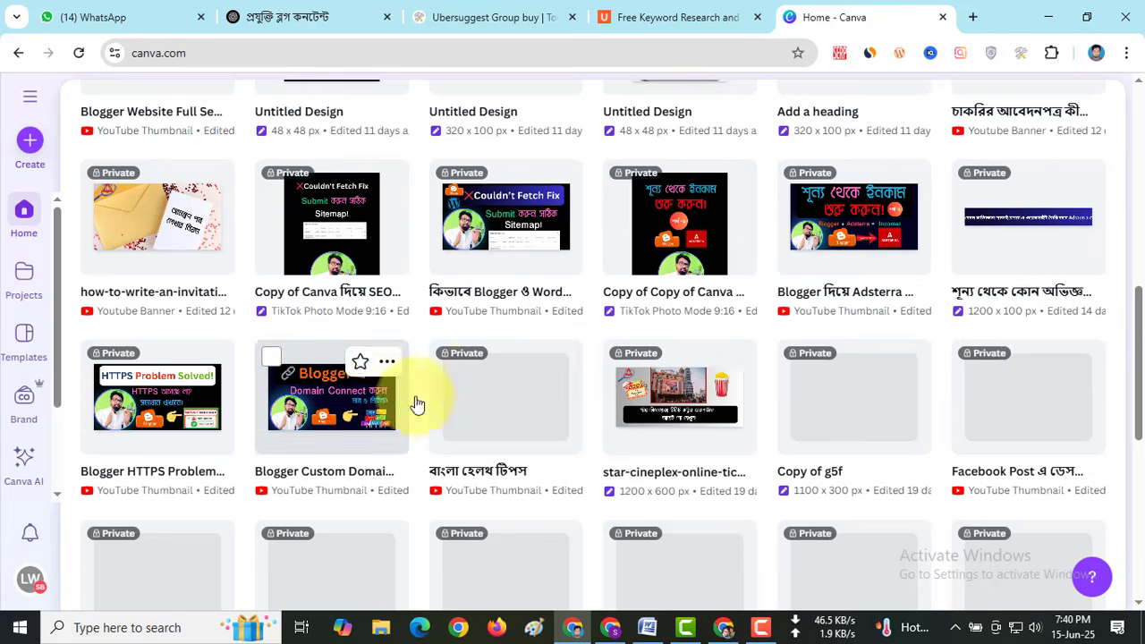
scroll(421, 349, down, 4)
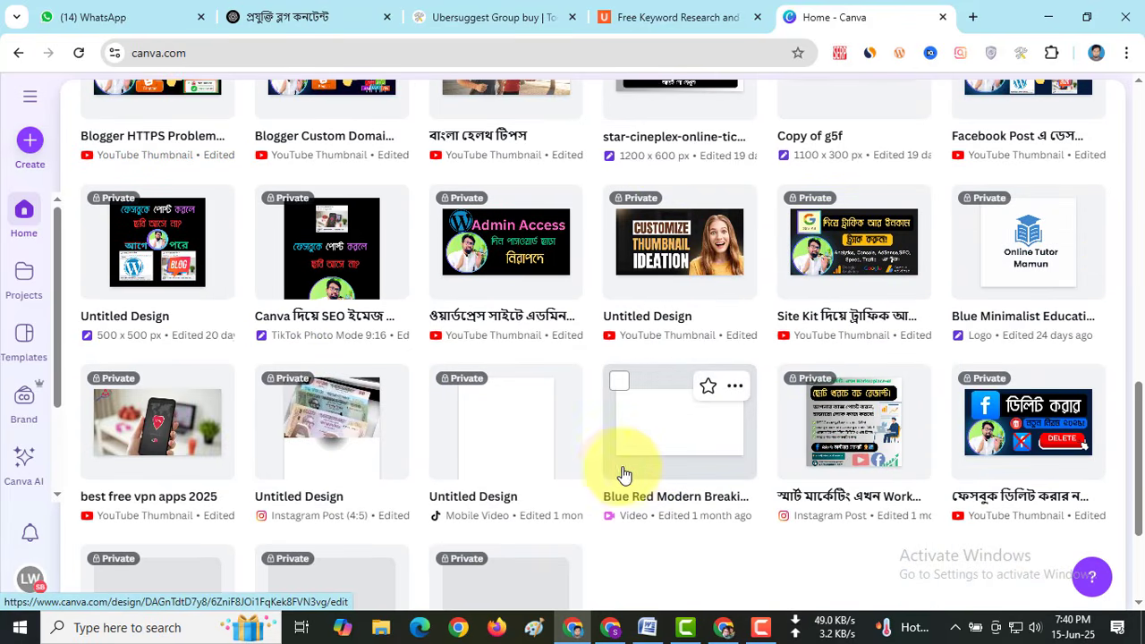
scroll(614, 470, up, 4)
scroll(613, 474, up, 5)
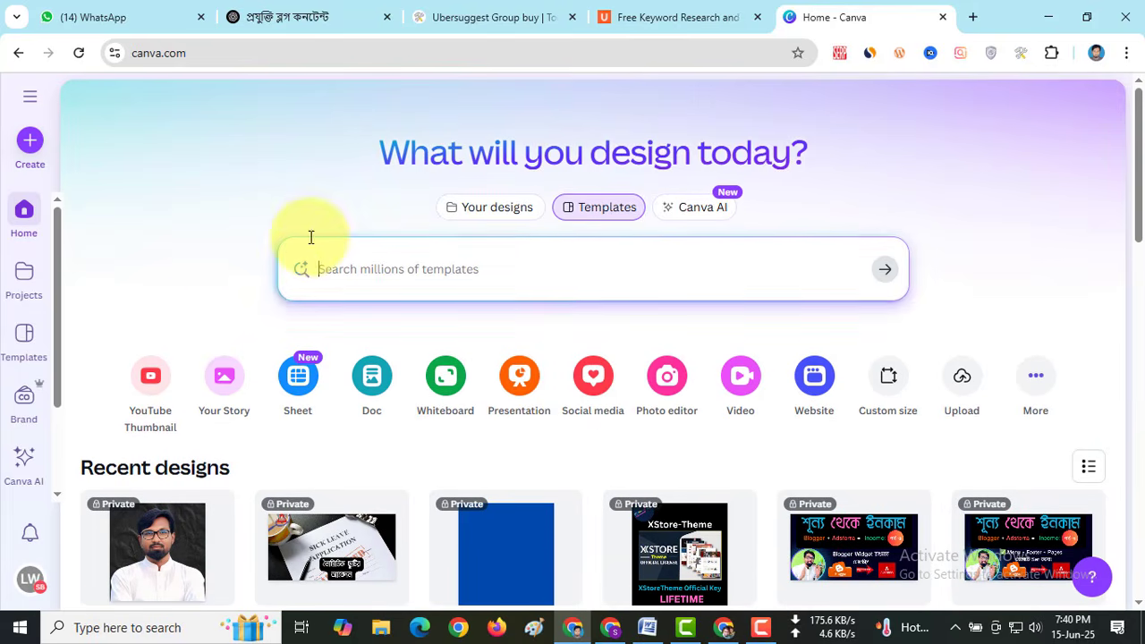
- Create a new YouTube Thumbnail design and search its templates for "technology"
click(158, 418)
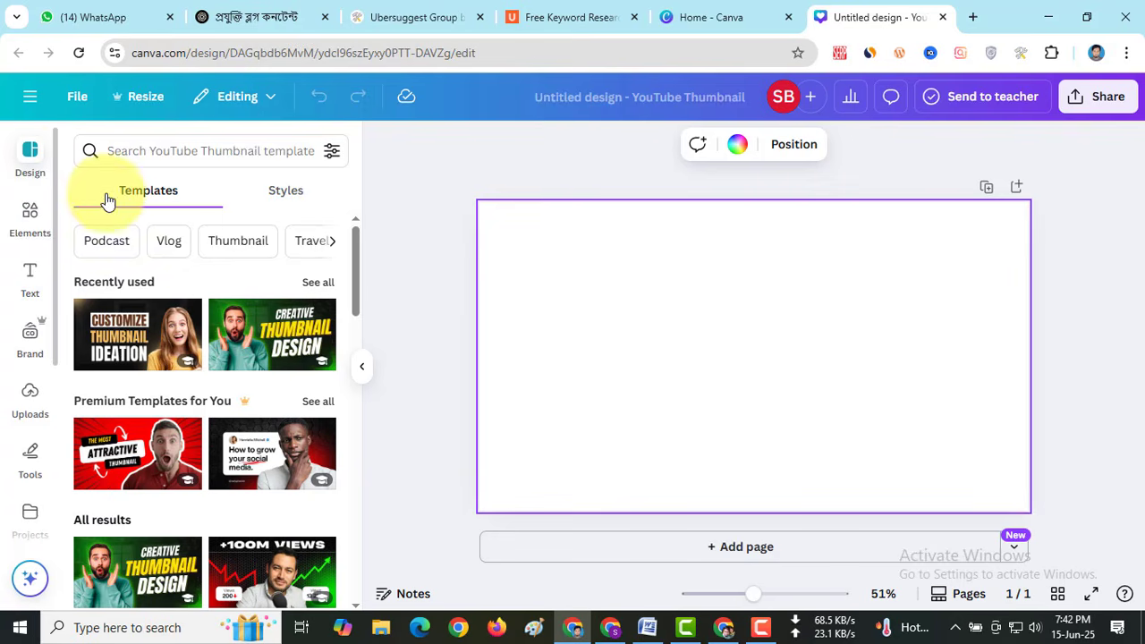
scroll(214, 430, down, 5)
scroll(215, 430, up, 5)
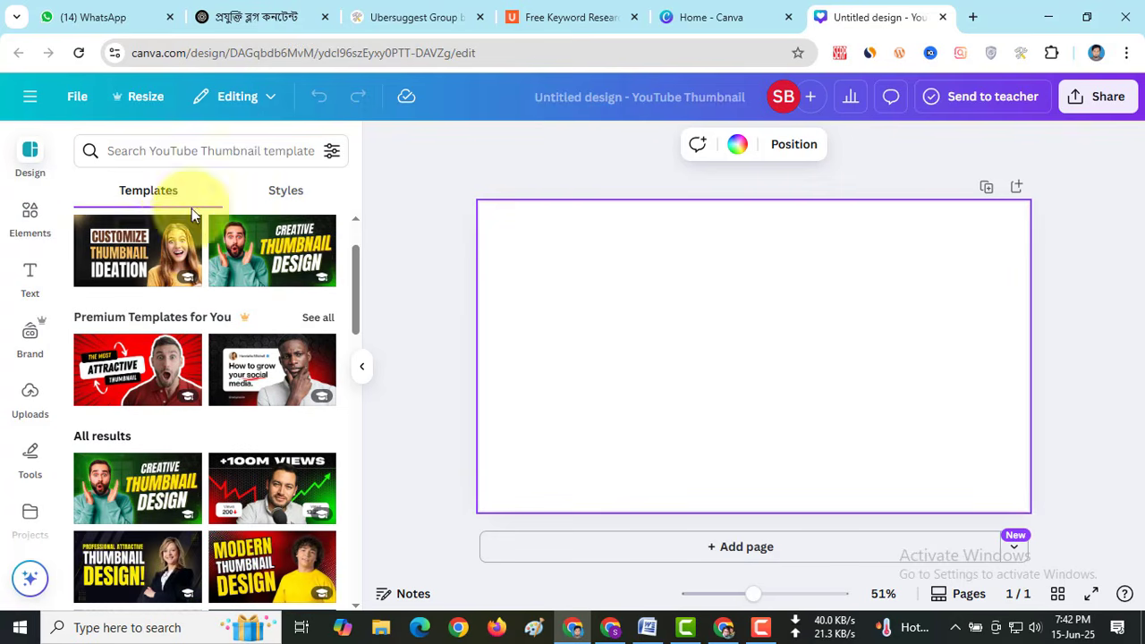
right_click(150, 155)
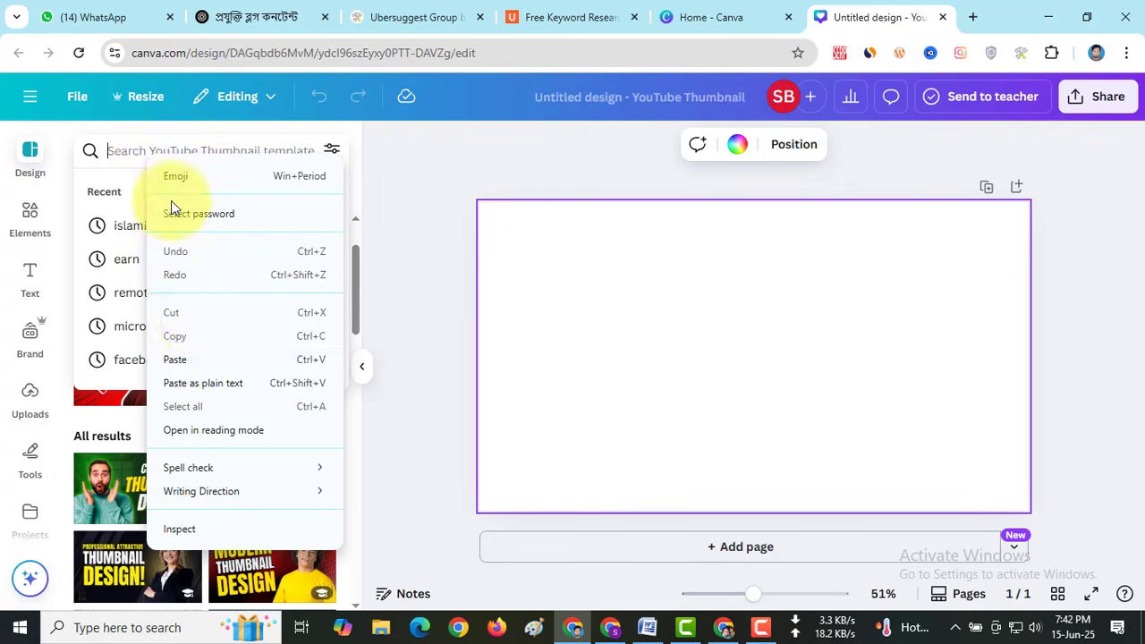
click(184, 358)
key(Return)
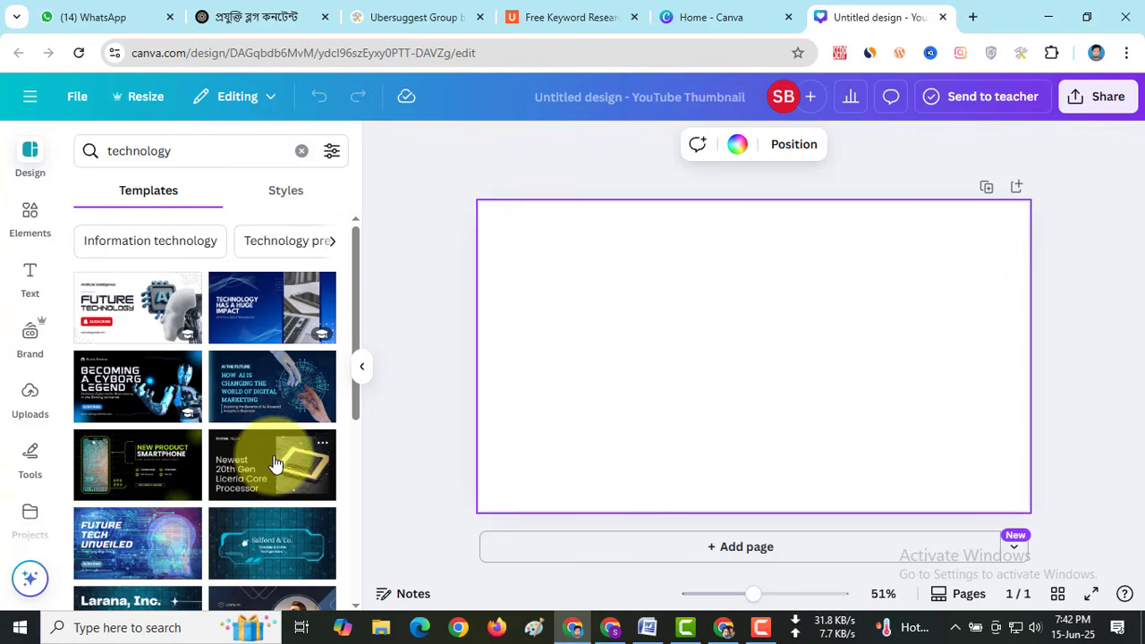
- Apply the Dark Blue Futuristic How Artificial Intelligence template and delete its three text blocks and the small vertical line
click(280, 381)
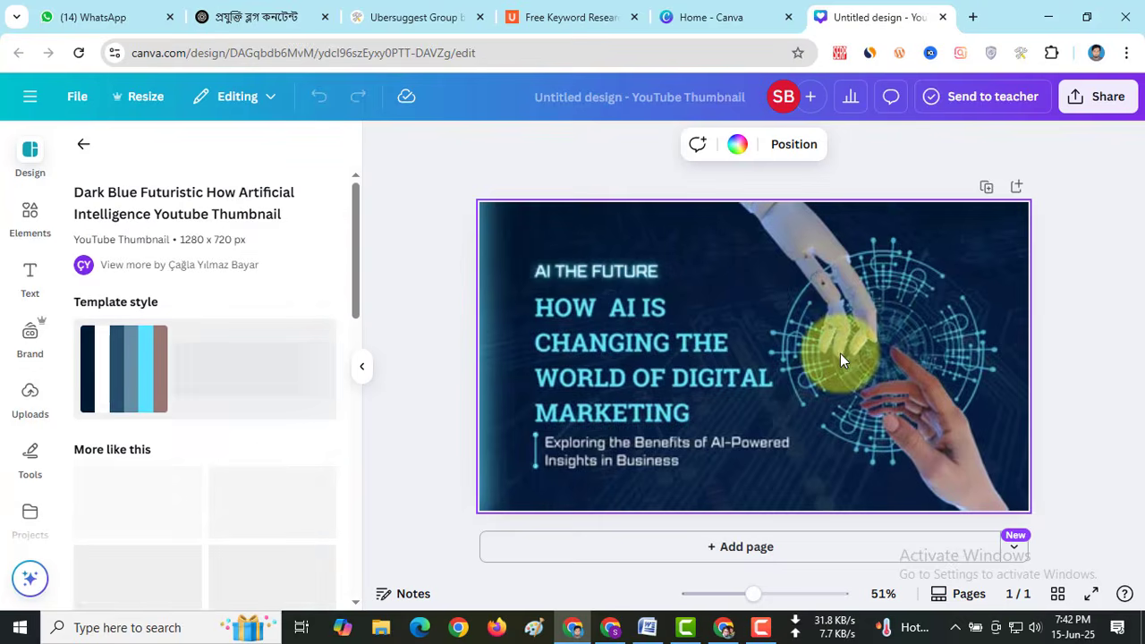
click(661, 336)
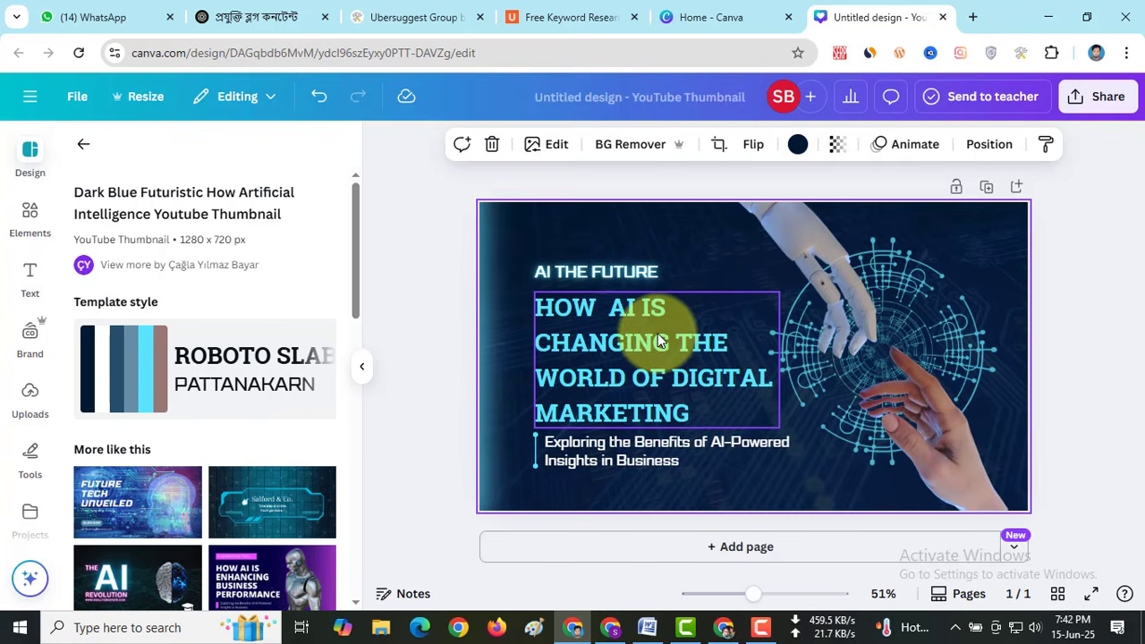
click(617, 273)
key(Delete)
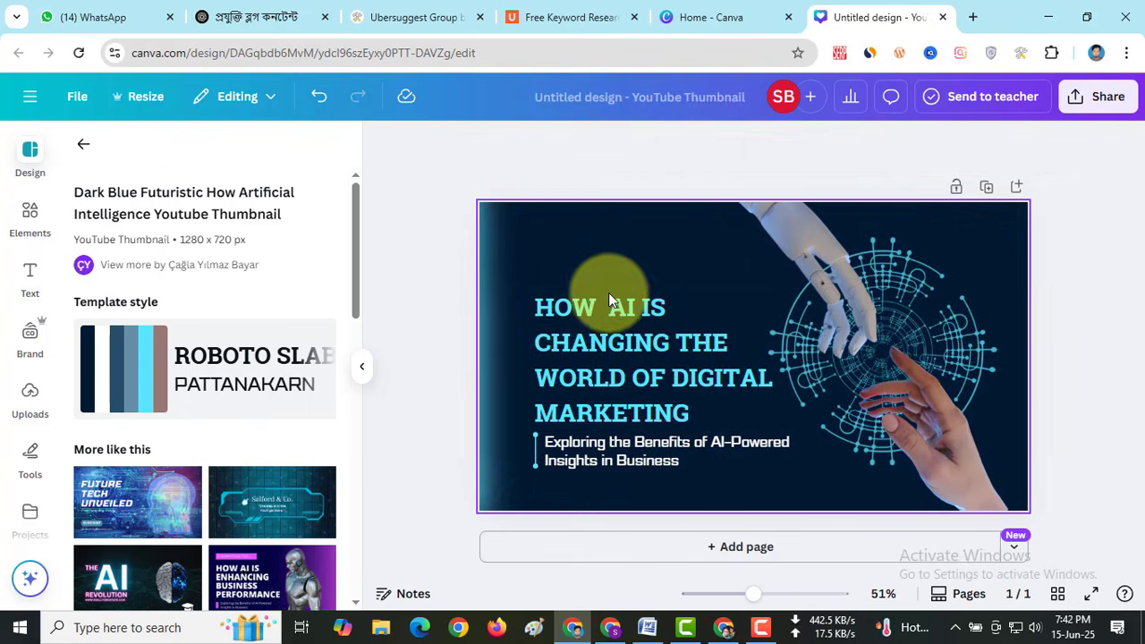
click(608, 300)
key(Delete)
click(593, 444)
key(Delete)
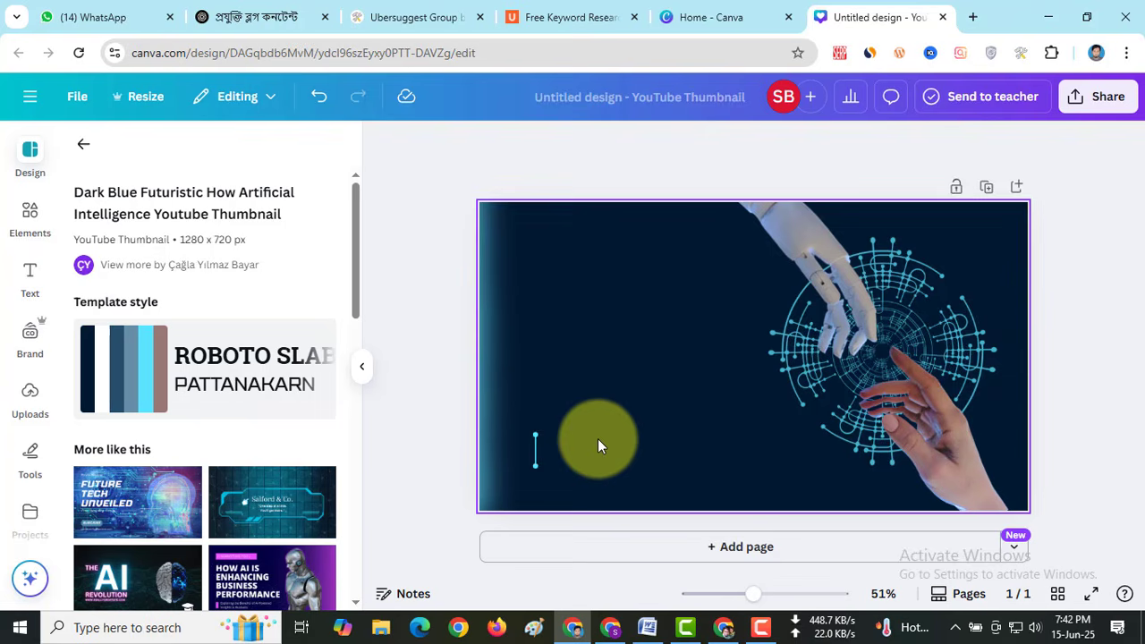
click(536, 446)
key(Delete)
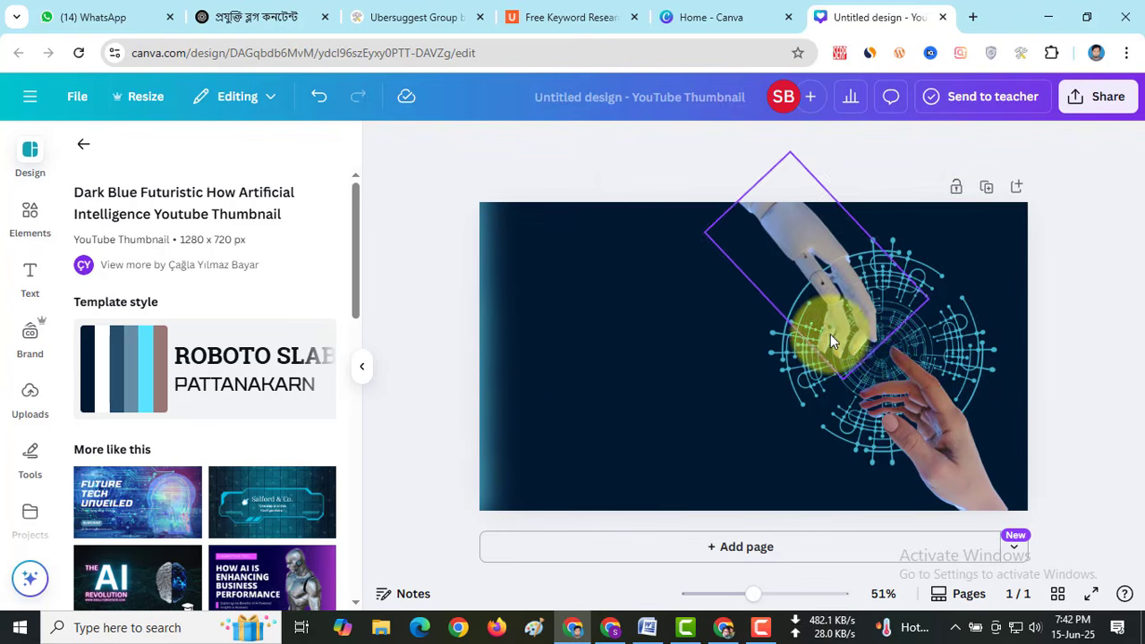
- Add a default heading text box and place it on the empty area beside the robot hand
click(30, 278)
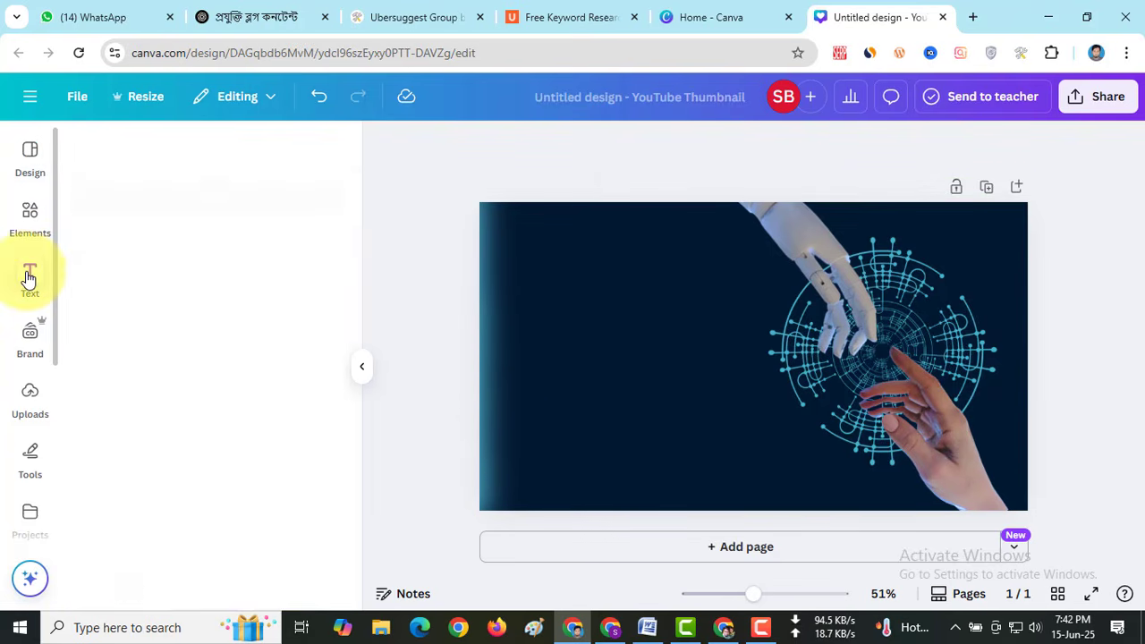
click(158, 335)
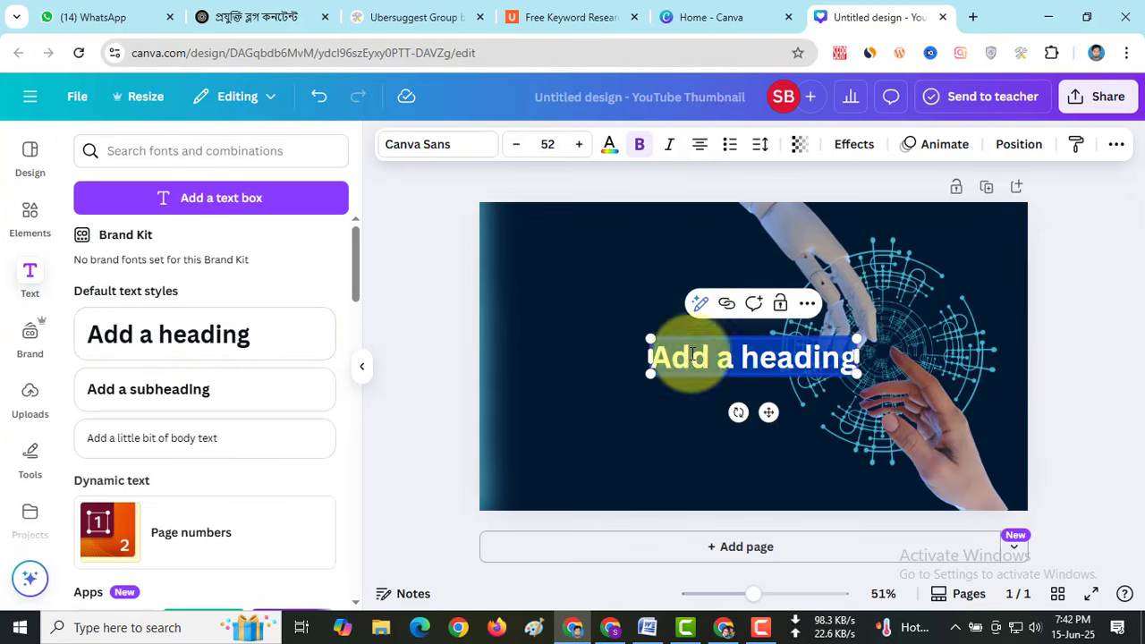
drag(768, 420, 683, 414)
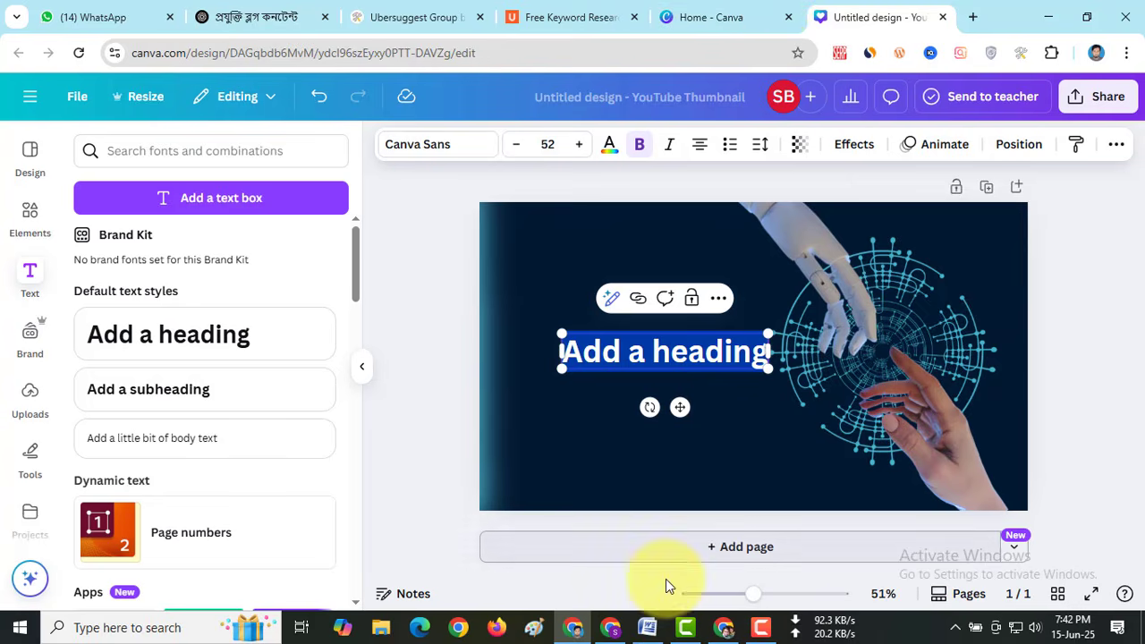
- Copy "প্রযুক্তি বলতে কি বুঝ" from the Blogger post title and replace the placeholder heading in the Canva design with it
click(609, 629)
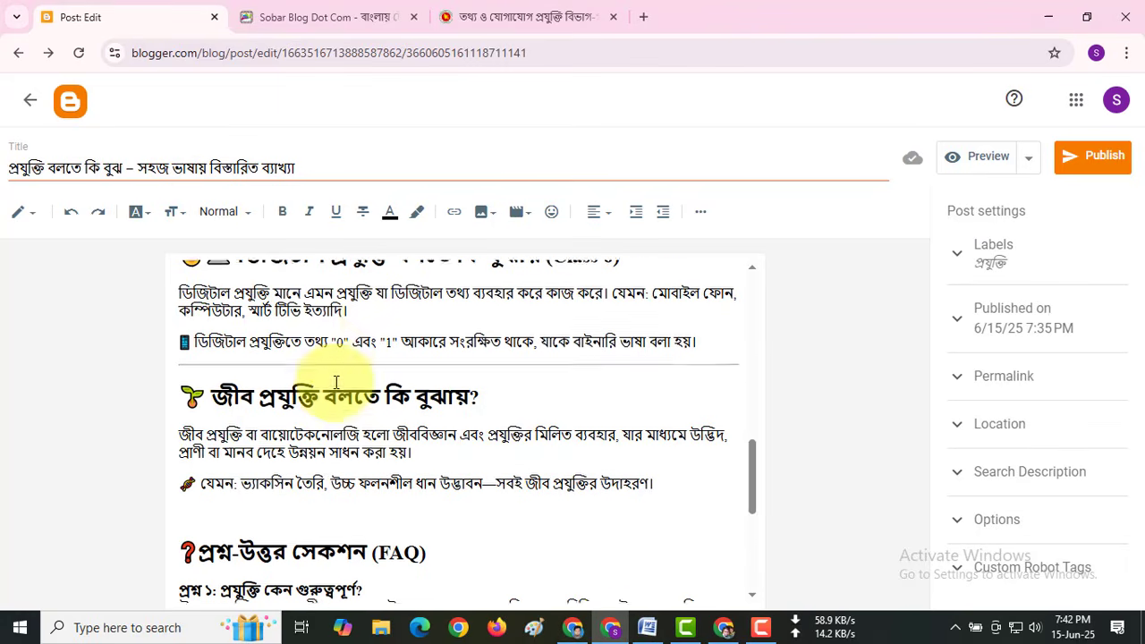
scroll(345, 447, up, 5)
drag(125, 166, 9, 167)
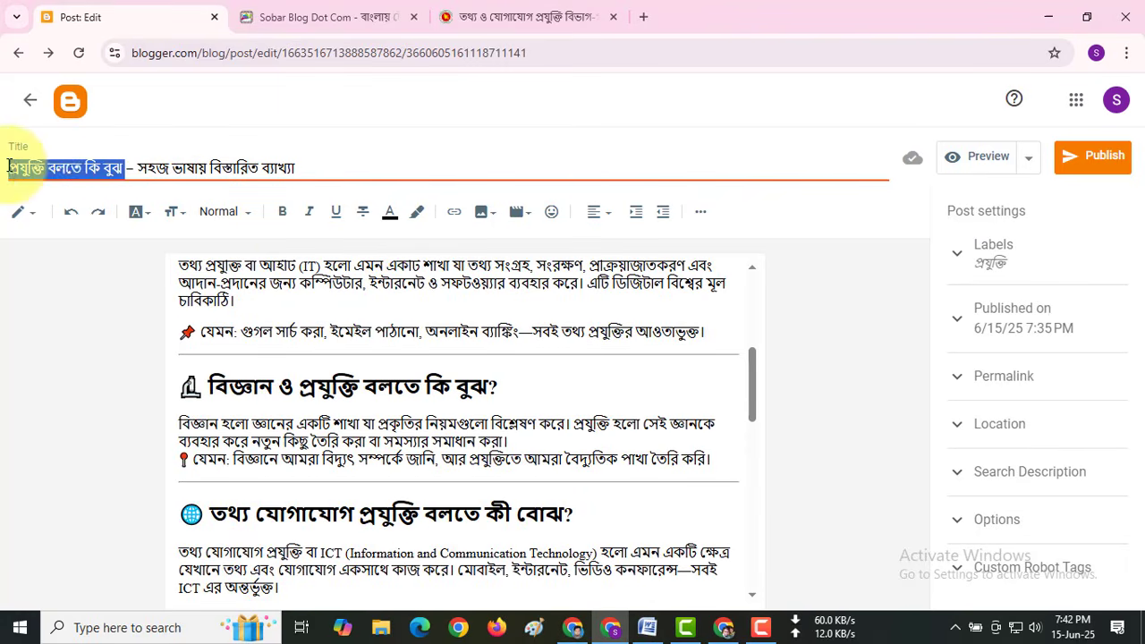
right_click(66, 169)
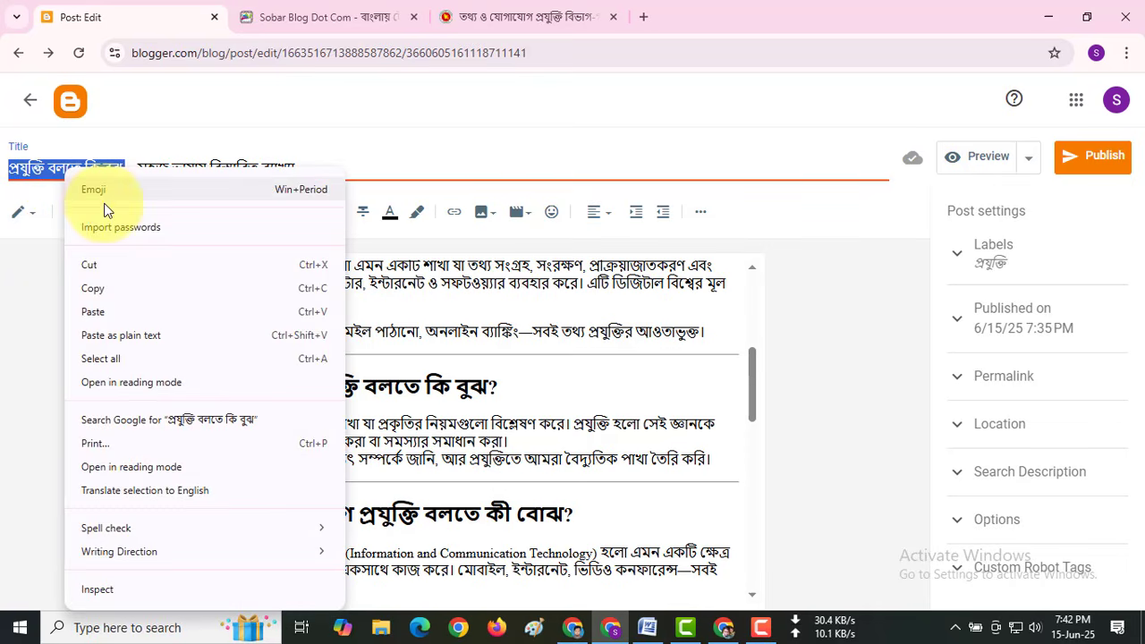
click(107, 291)
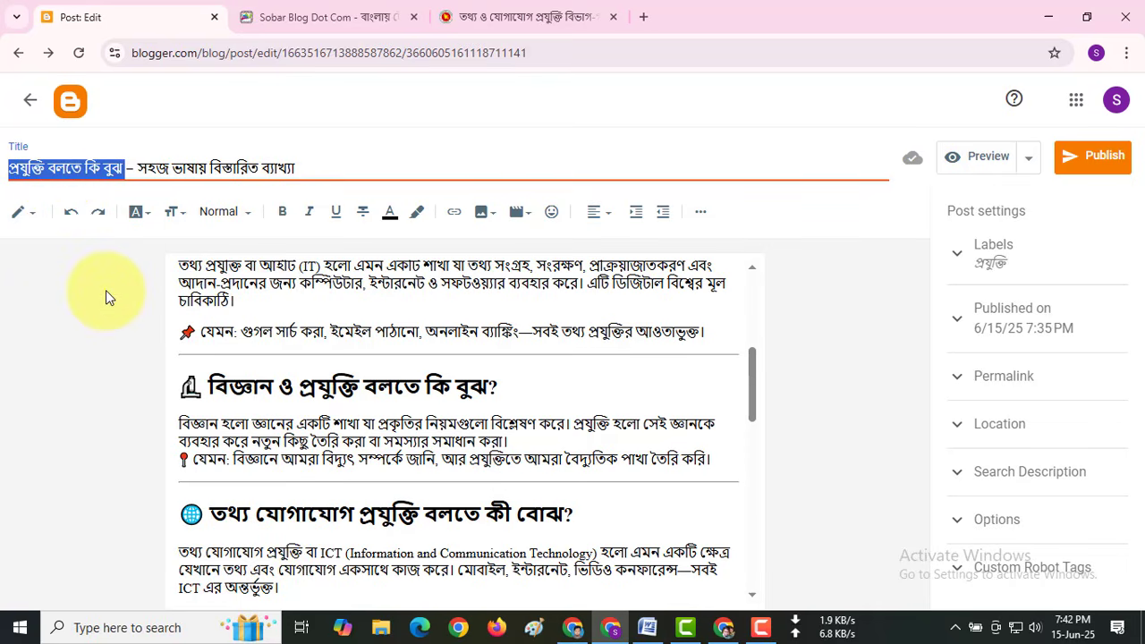
click(572, 627)
right_click(672, 355)
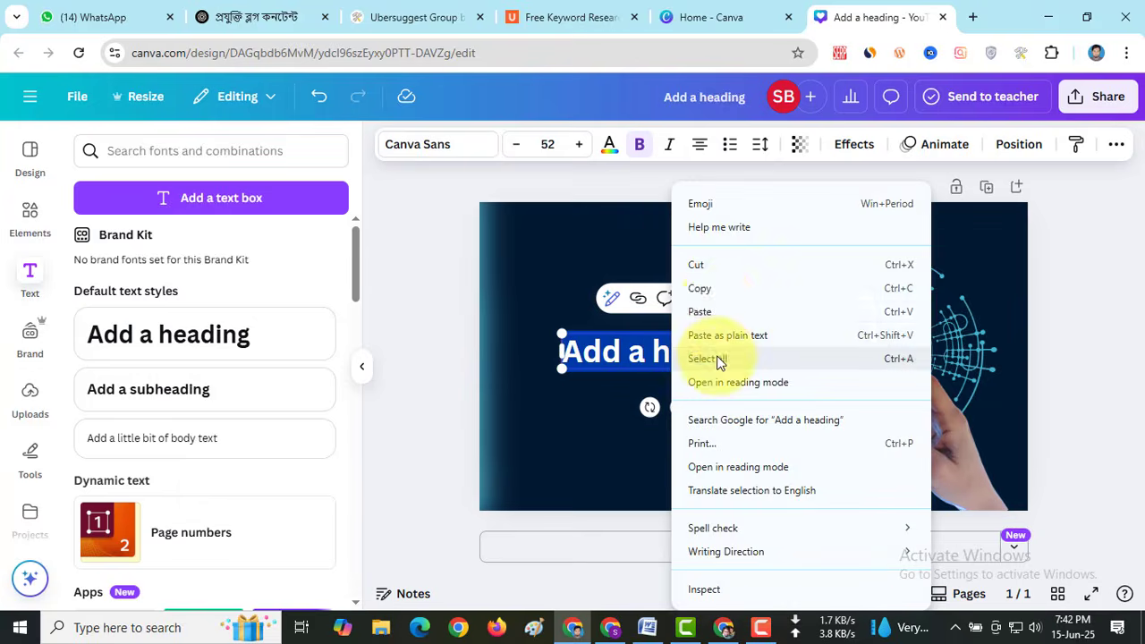
click(715, 309)
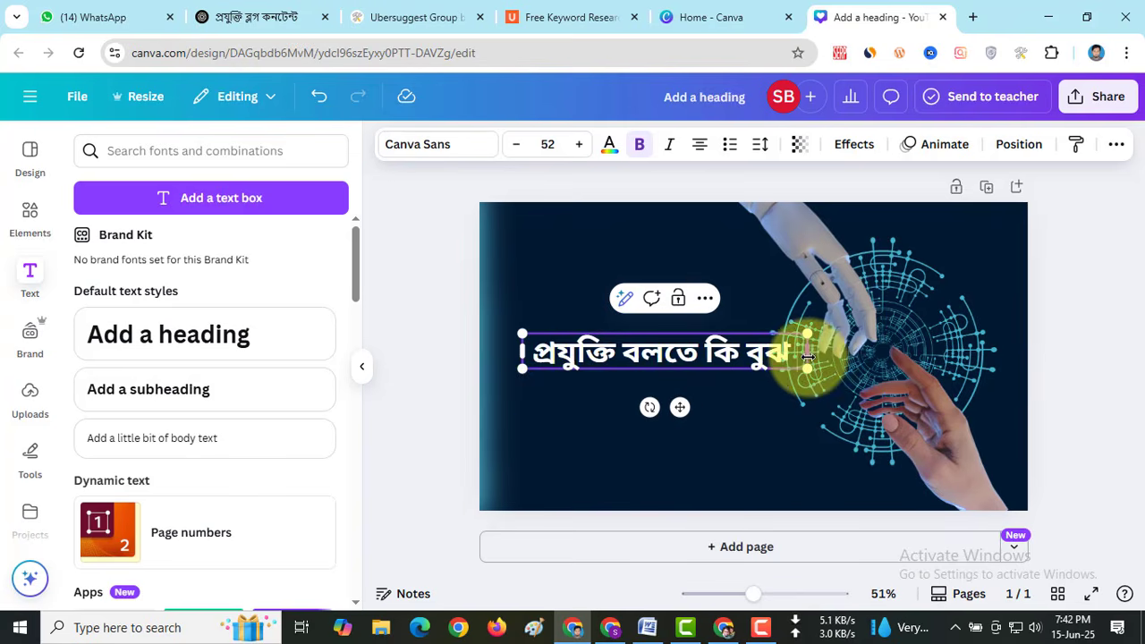
- Narrow the heading's text box so it wraps onto two lines and shift it slightly up and right
drag(808, 353, 728, 356)
click(735, 439)
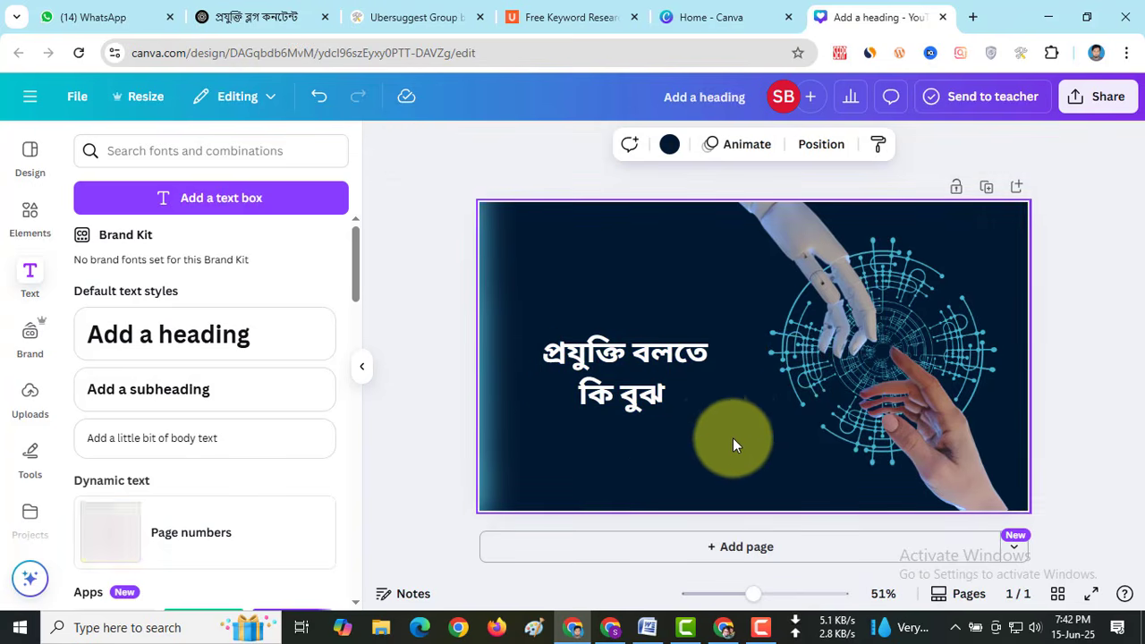
drag(652, 374, 677, 352)
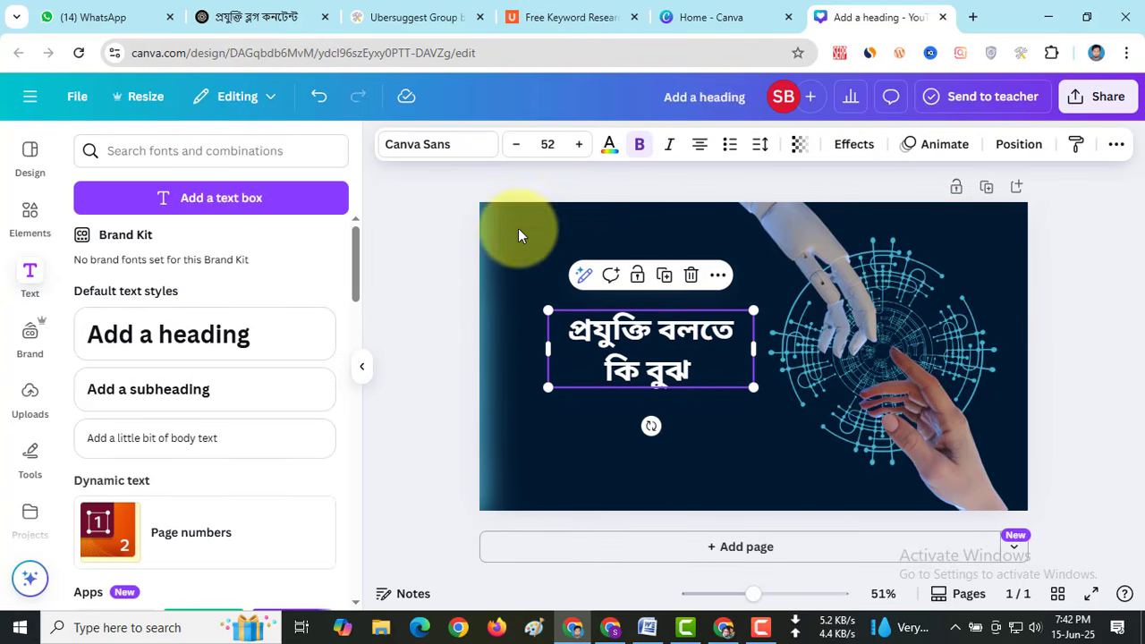
- Set the heading in Amar Bangla, enlarge its two-line text to size 94 and position it clear of the hand graphic
click(416, 152)
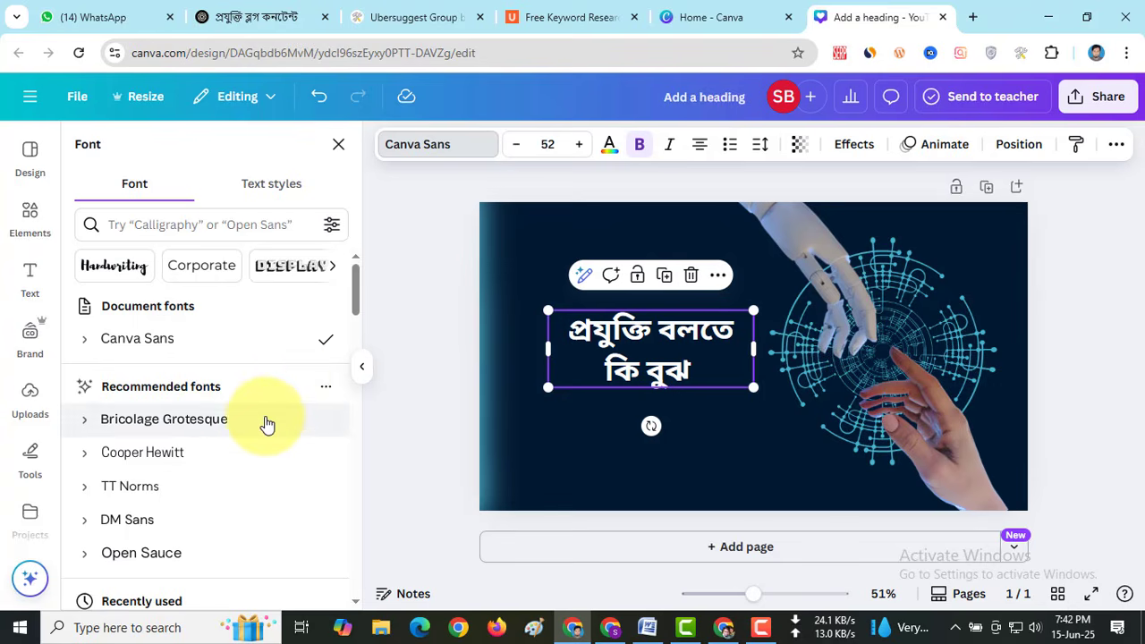
scroll(265, 421, down, 3)
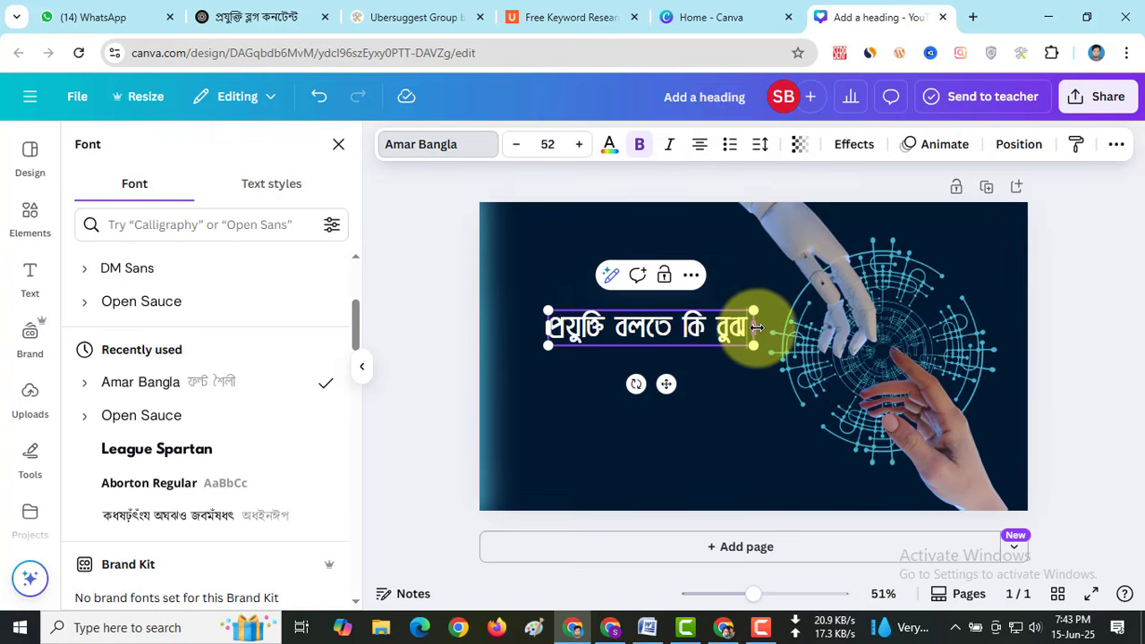
drag(754, 333, 706, 335)
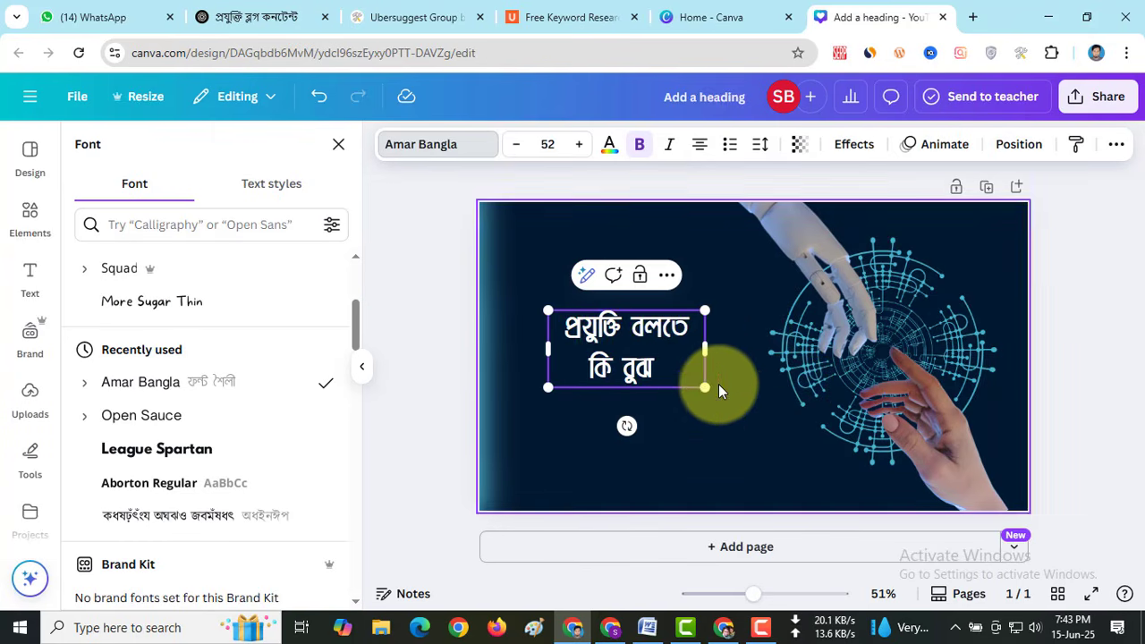
drag(706, 388, 805, 447)
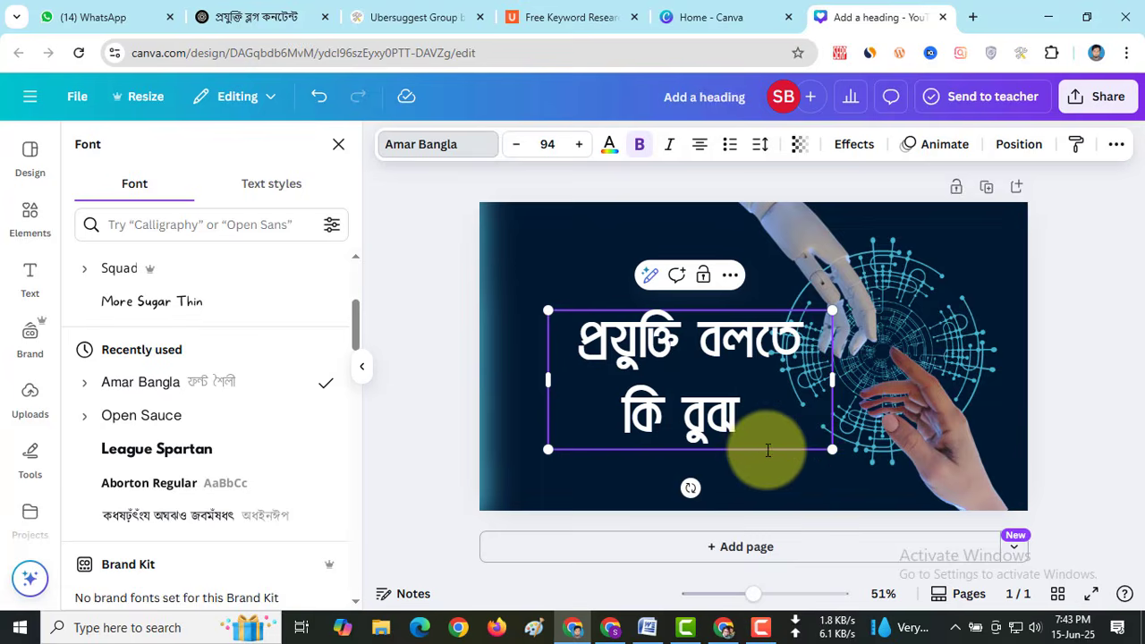
click(741, 484)
click(700, 398)
drag(701, 398, 669, 392)
- Try the Glitch, Splice, Outline and Hollow effects on the heading text
click(868, 157)
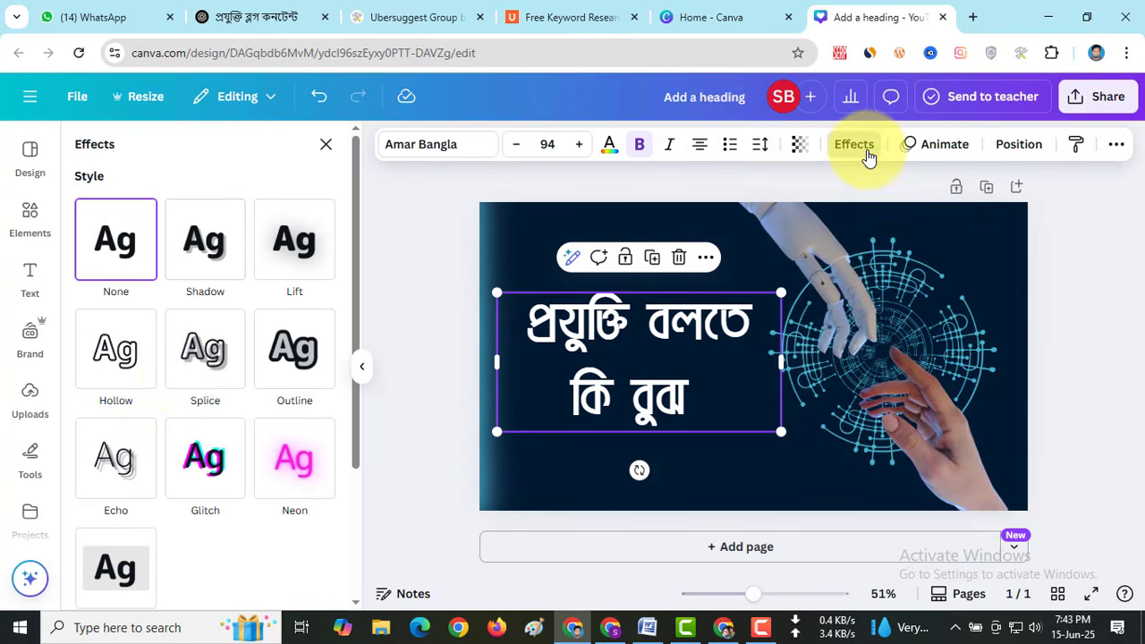
click(215, 450)
click(192, 353)
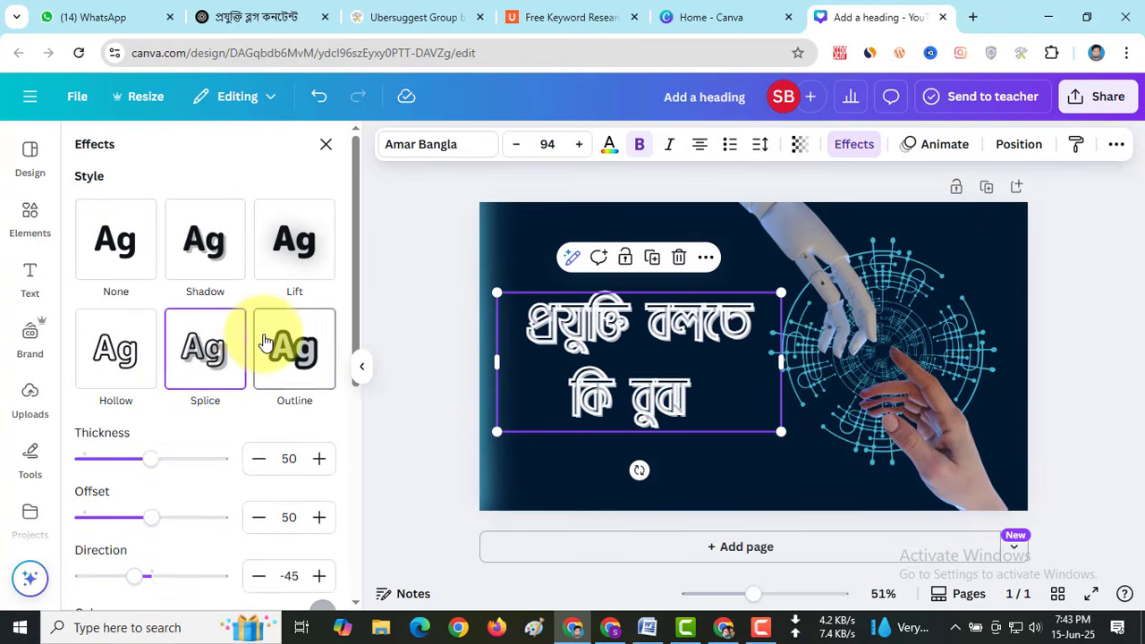
click(279, 338)
click(125, 362)
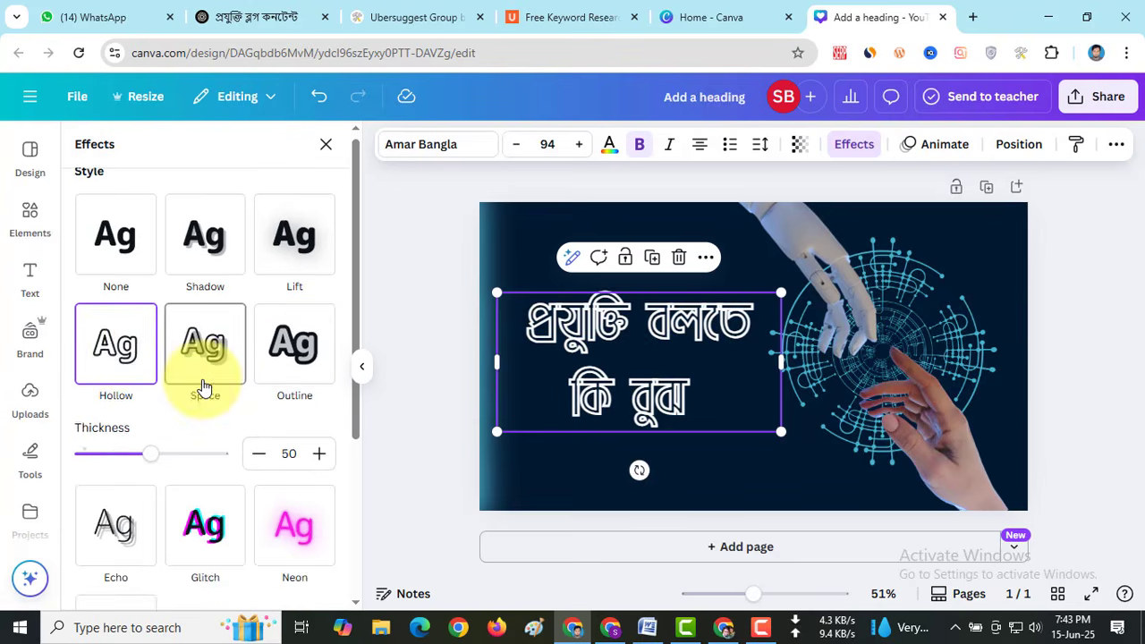
- Try a yellow Background effect with black text on the heading, and reset the effect to None
scroll(161, 394, down, 3)
click(114, 393)
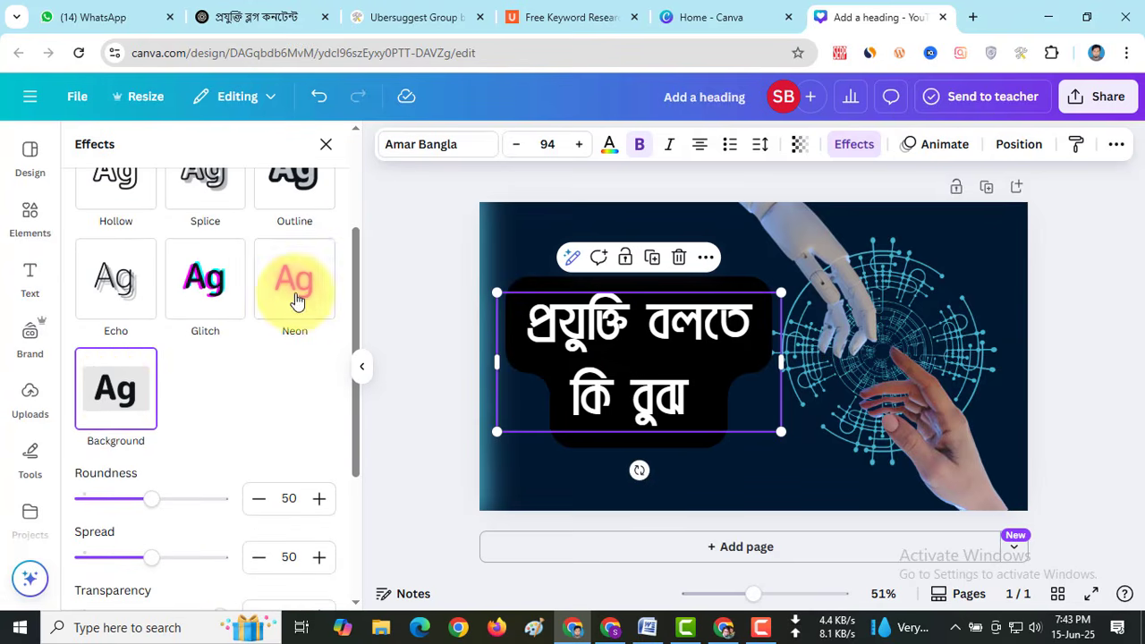
scroll(294, 442, down, 3)
click(322, 425)
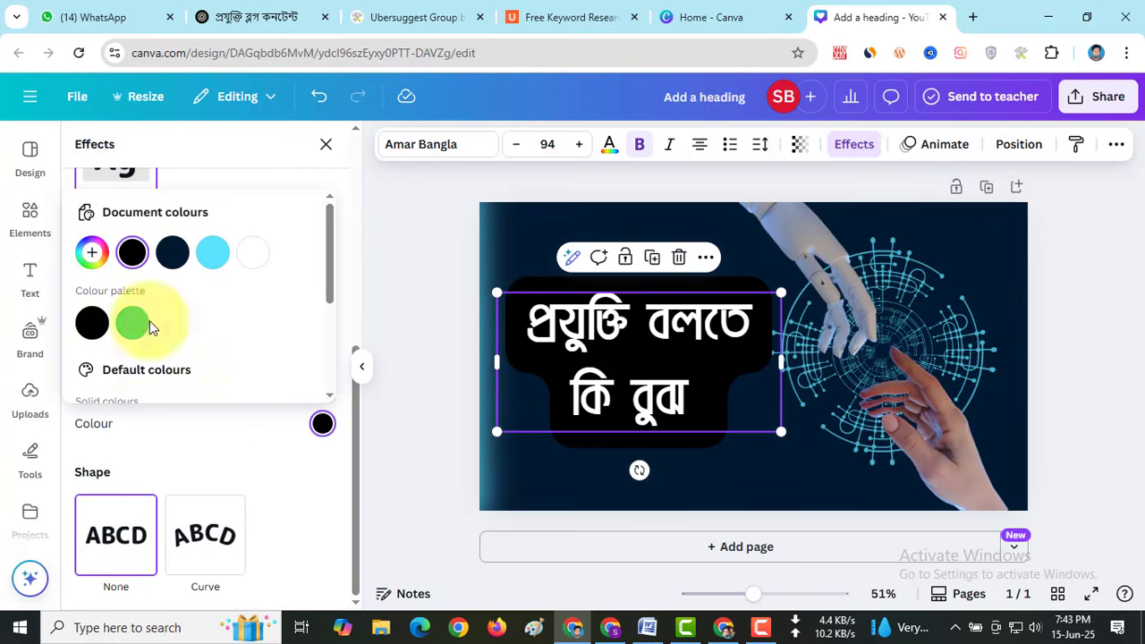
scroll(152, 340, down, 3)
click(213, 374)
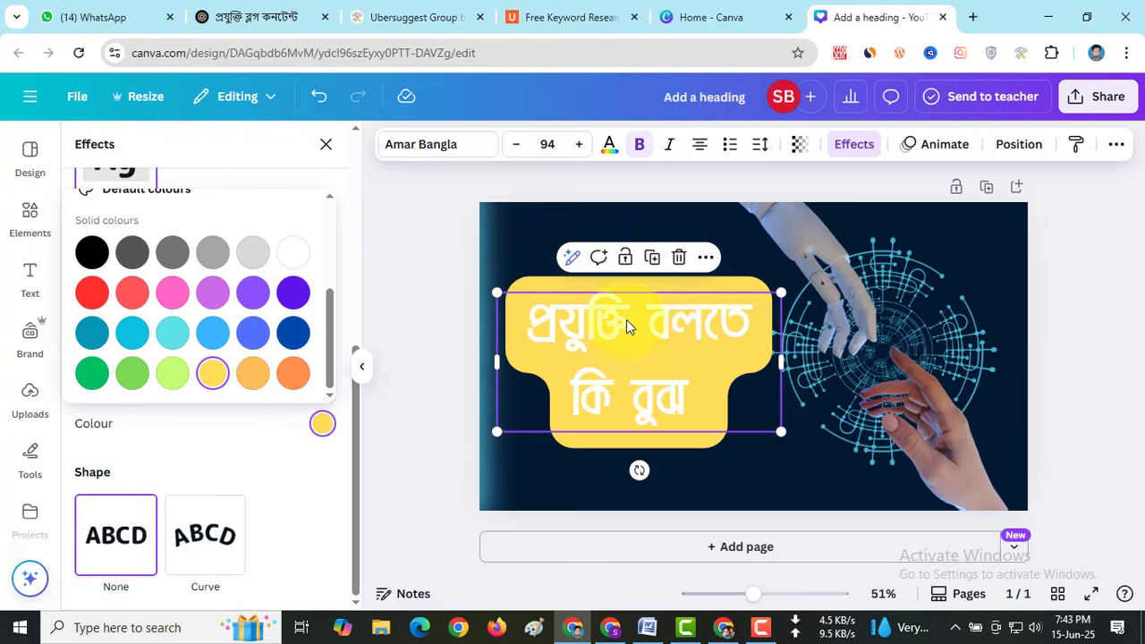
click(609, 144)
click(93, 386)
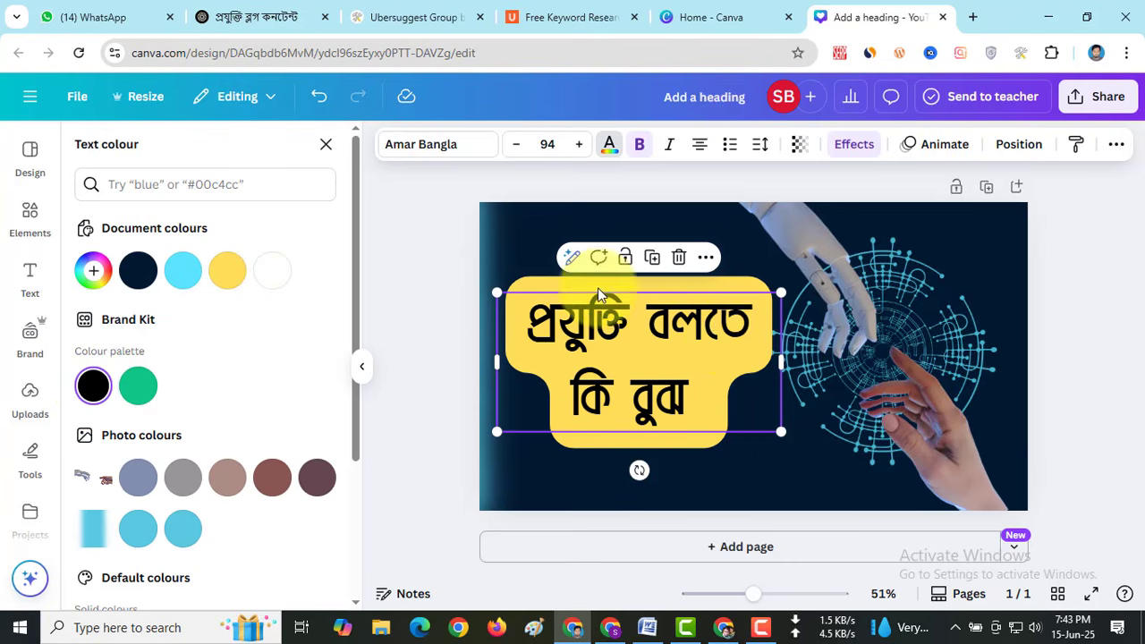
click(852, 149)
click(116, 252)
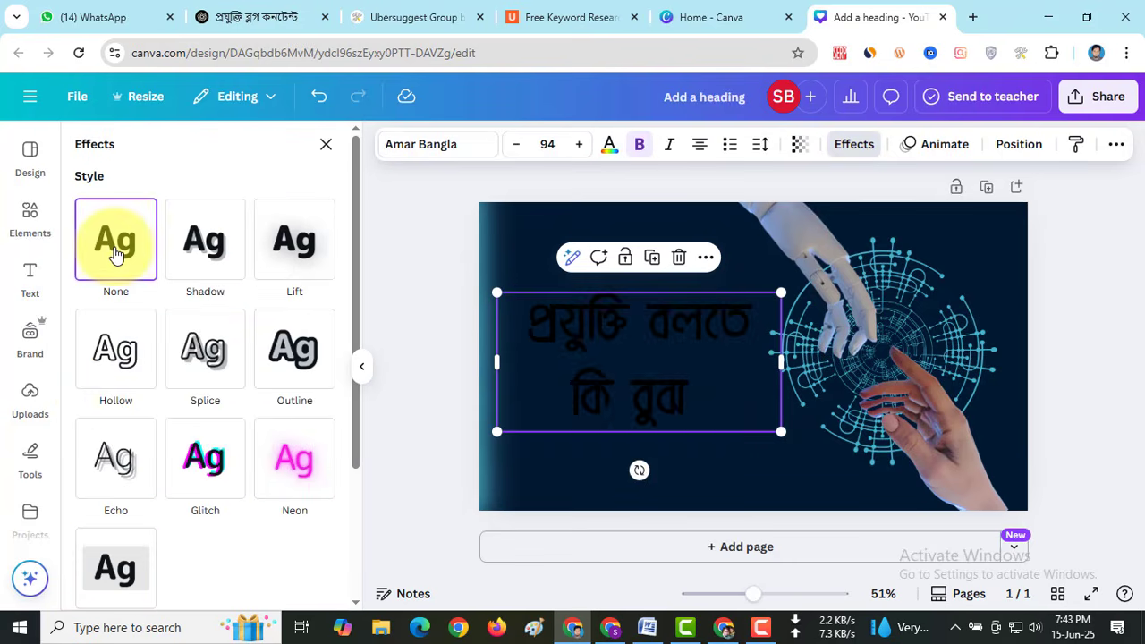
- Set the heading's text colour to light grey and deselect it
click(609, 152)
scroll(207, 394, down, 3)
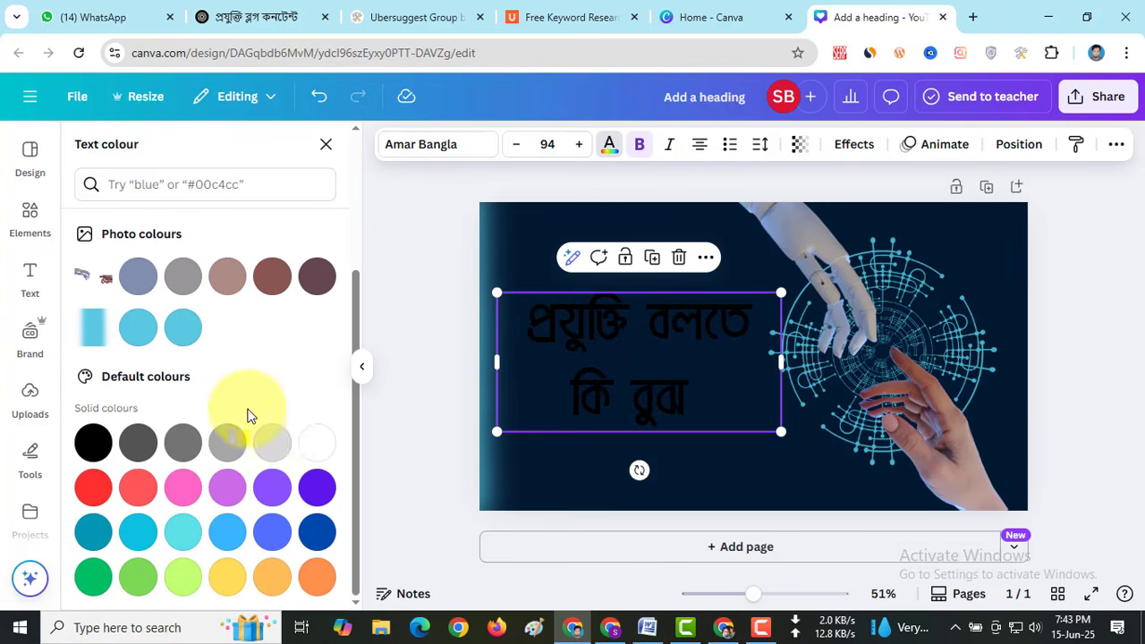
click(282, 454)
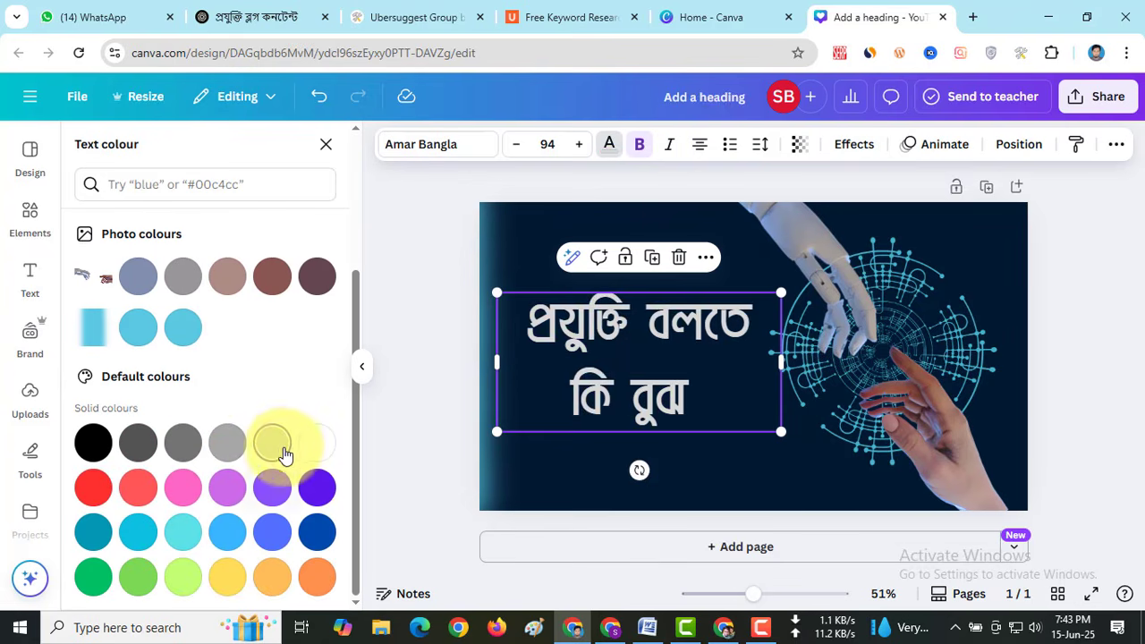
click(1078, 327)
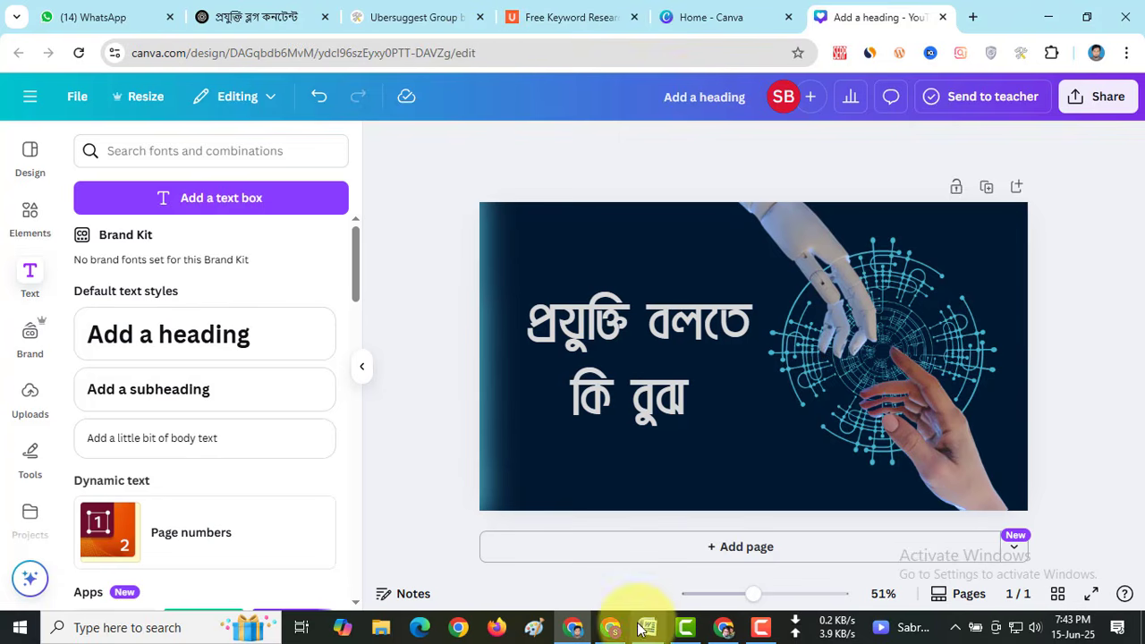
- Title the design "প্রযুক্তি বলতে কি বুঝ" and download it as a JPG at 1,280 × 720 px with quality 80
right_click(711, 93)
click(739, 234)
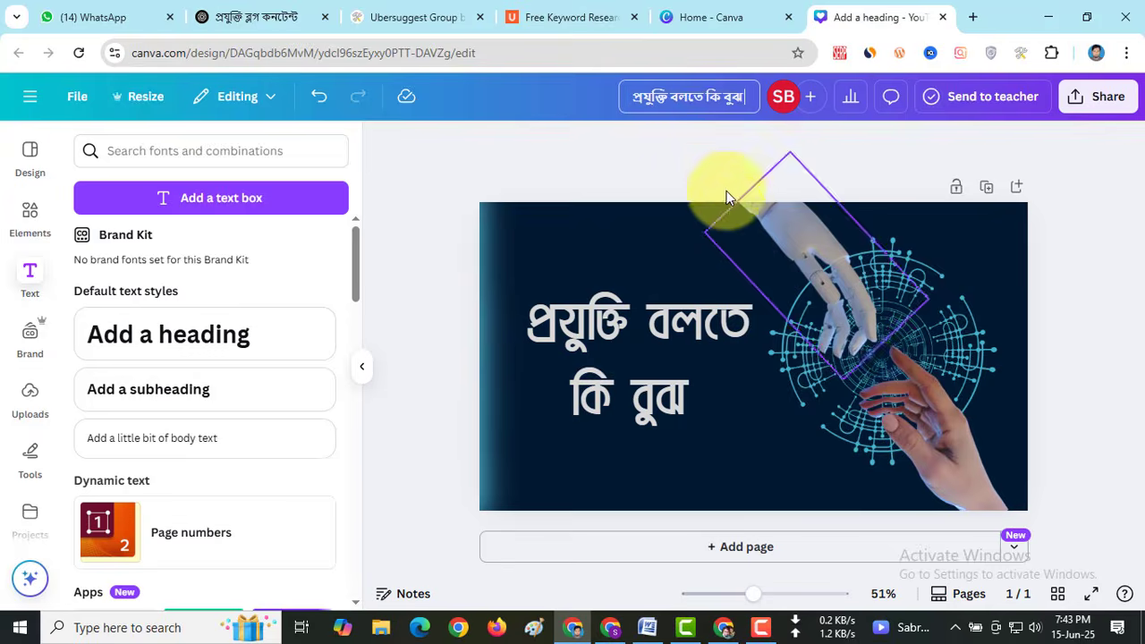
click(1117, 105)
click(846, 445)
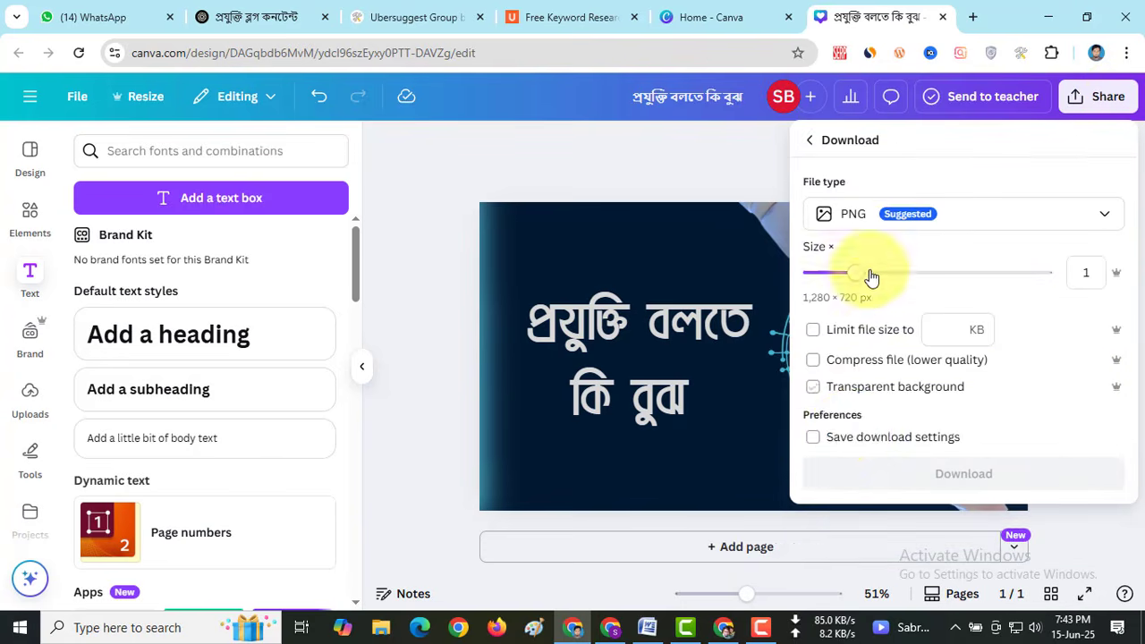
click(850, 220)
click(859, 268)
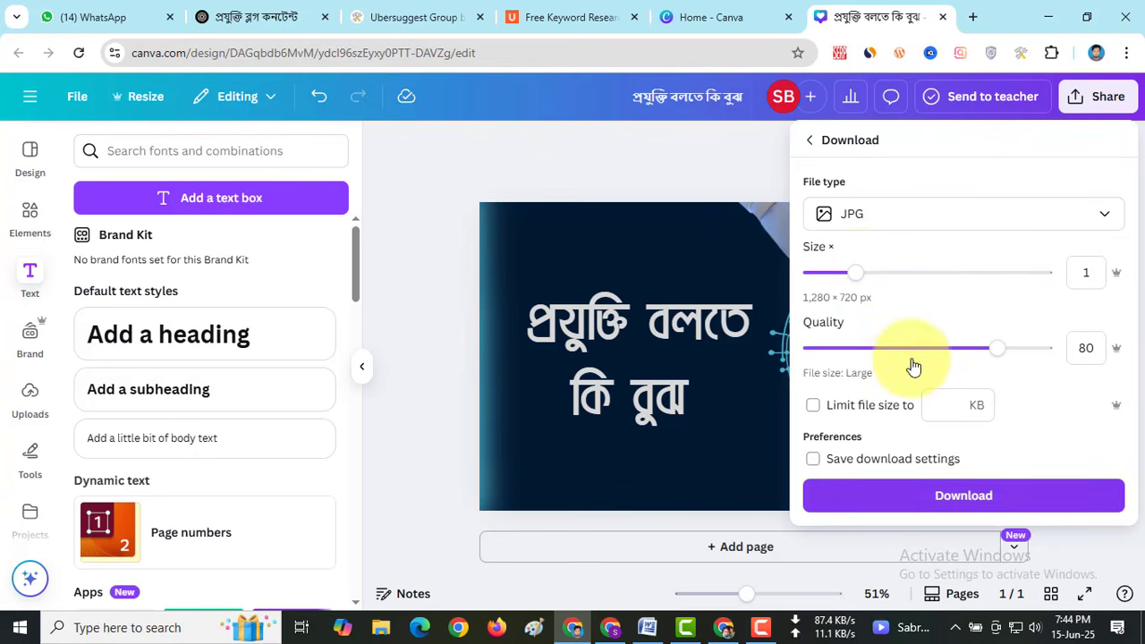
click(963, 502)
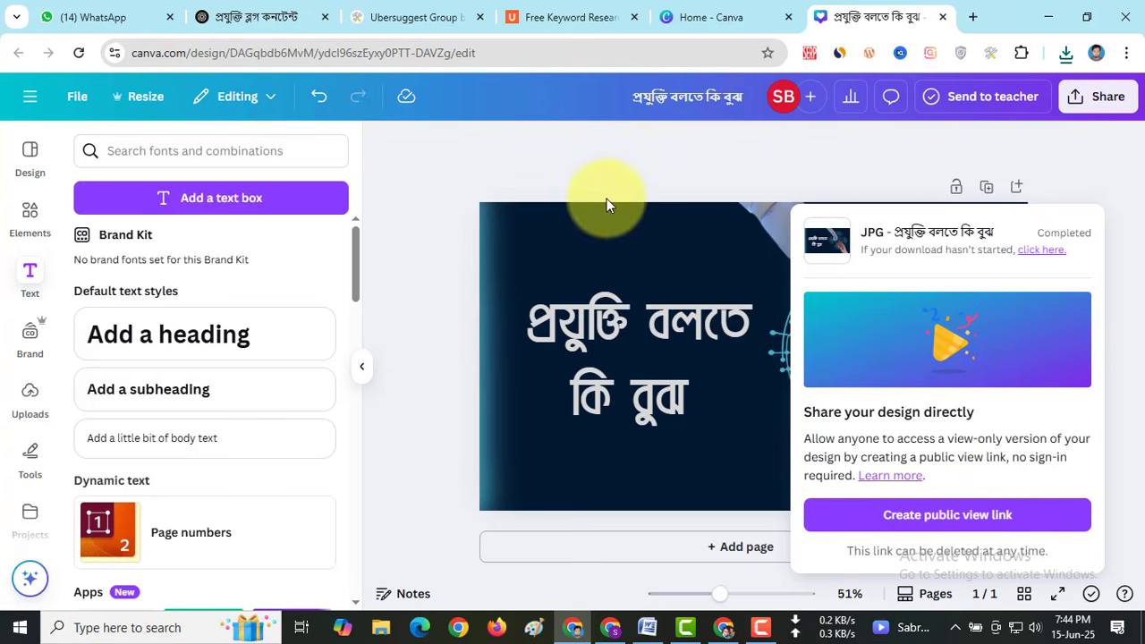
- Locate the downloaded JPG in the Downloads folder and enter "প্রযুক্তি বলতে কি বুঝ" as the subject in its file properties
click(1068, 57)
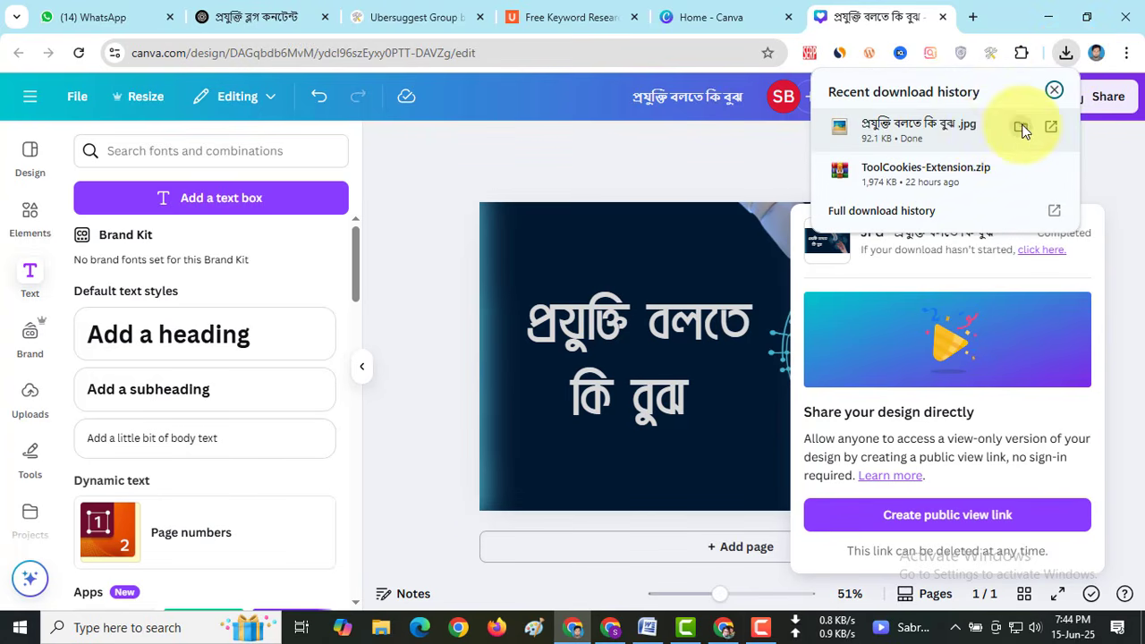
click(1020, 129)
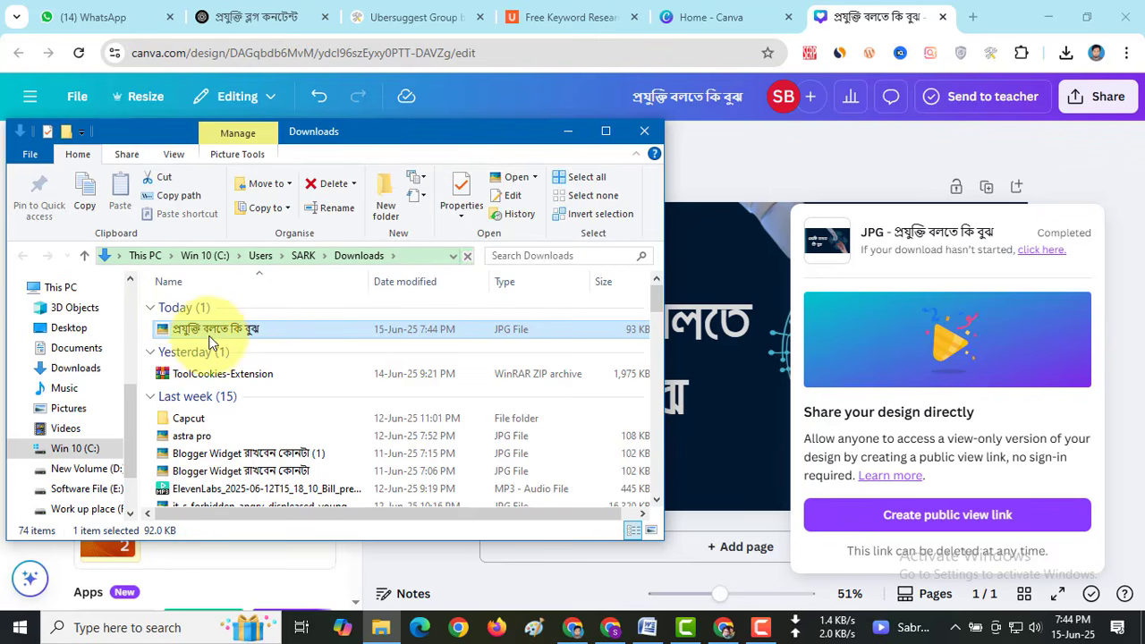
right_click(217, 331)
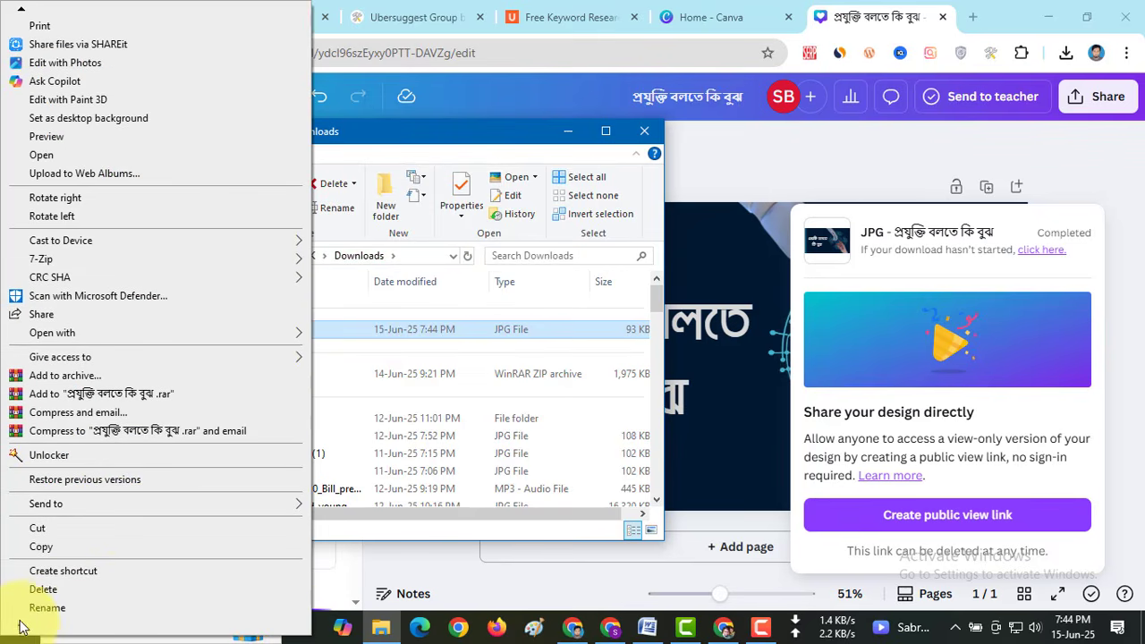
click(56, 596)
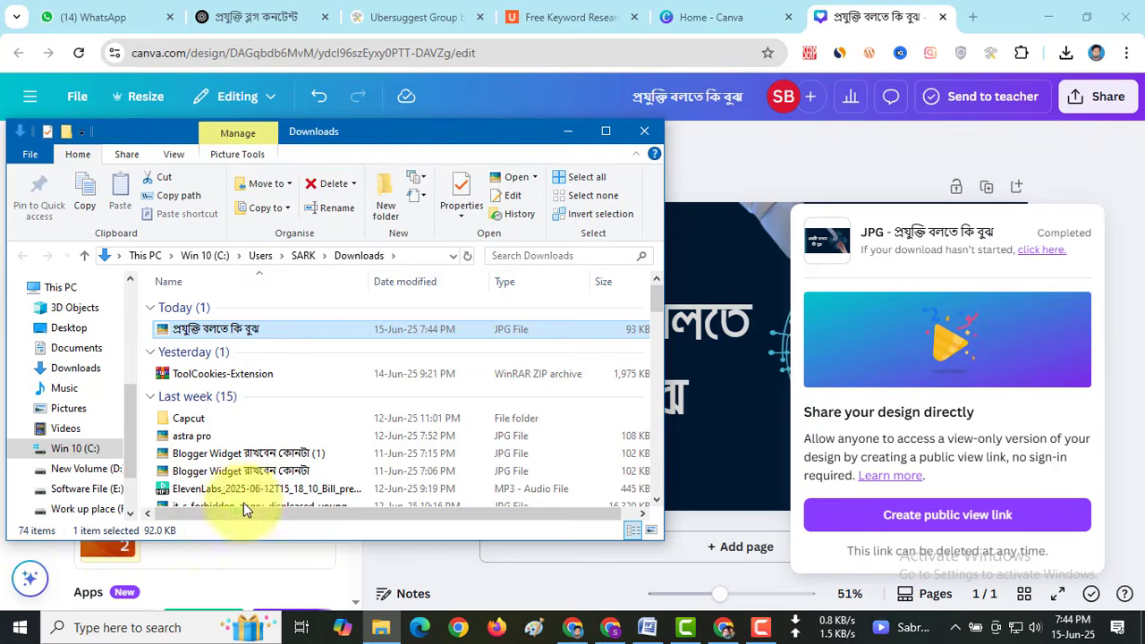
click(331, 216)
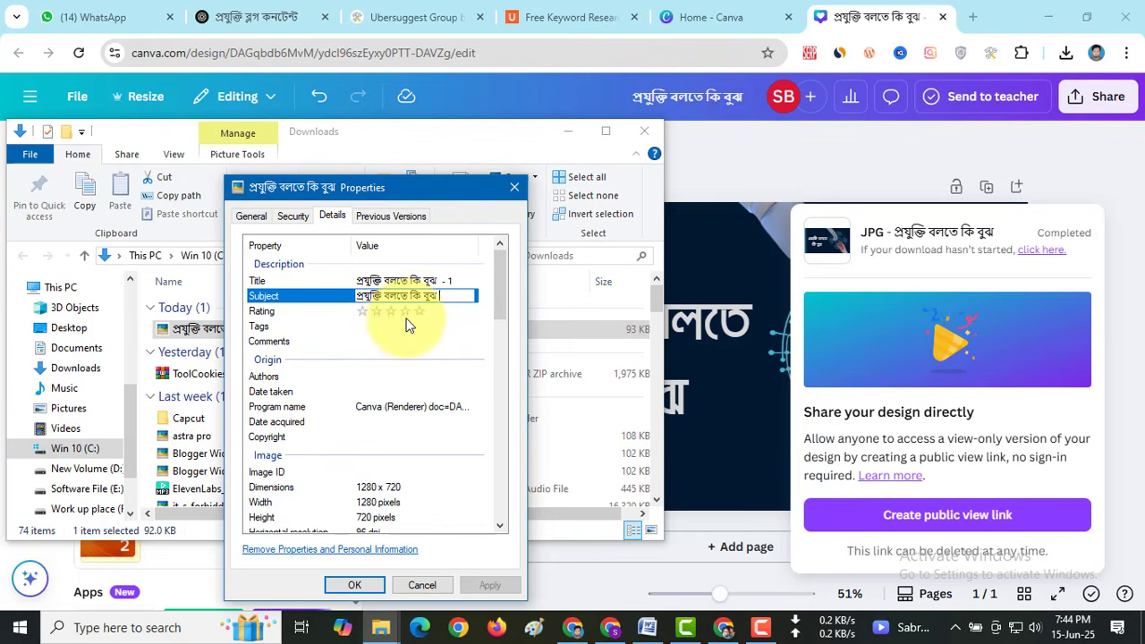
- Give the image file a five-star rating, enter "প্রযুক্তি বলতে কি বুঝ" as tag and comment, and apply the properties
click(421, 311)
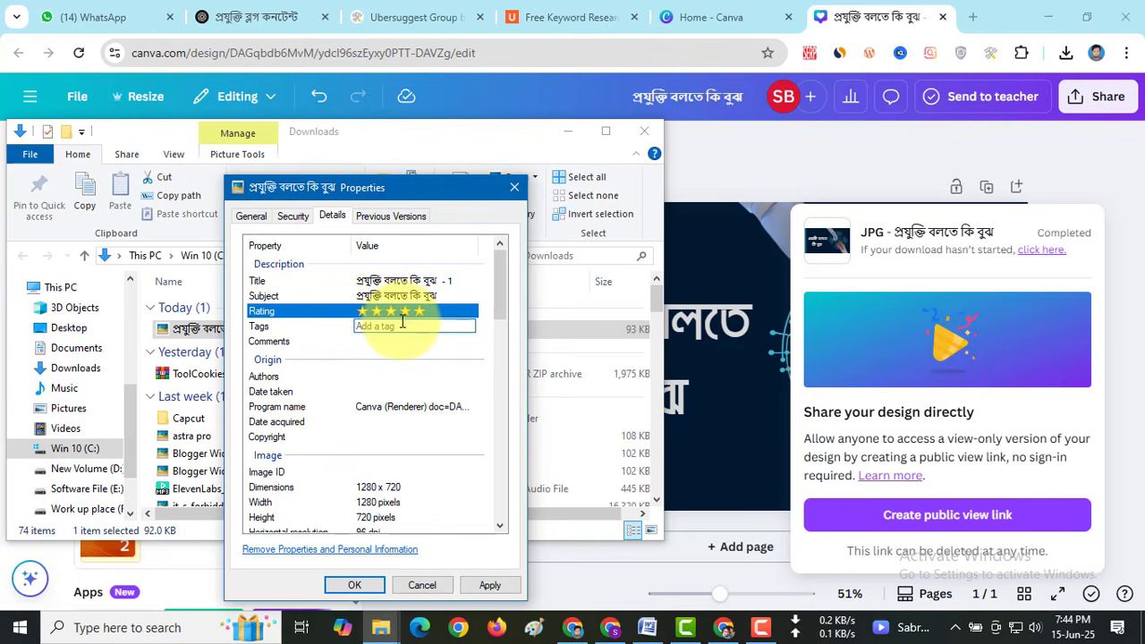
text(প্রযুক্তি বলতে কি বুঝ)
click(397, 350)
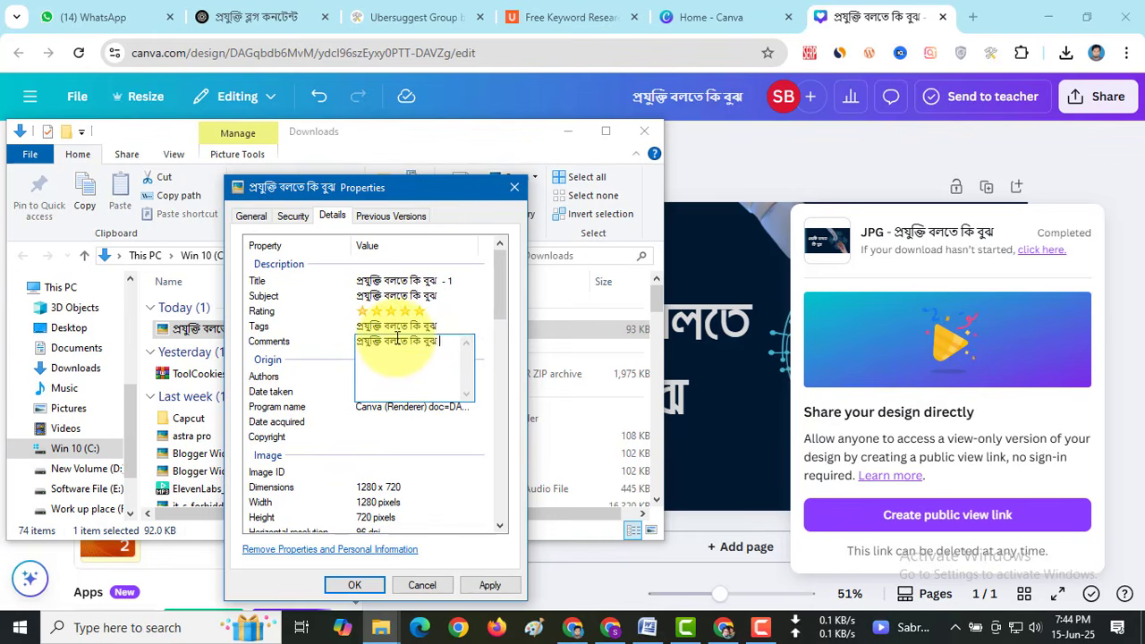
click(471, 588)
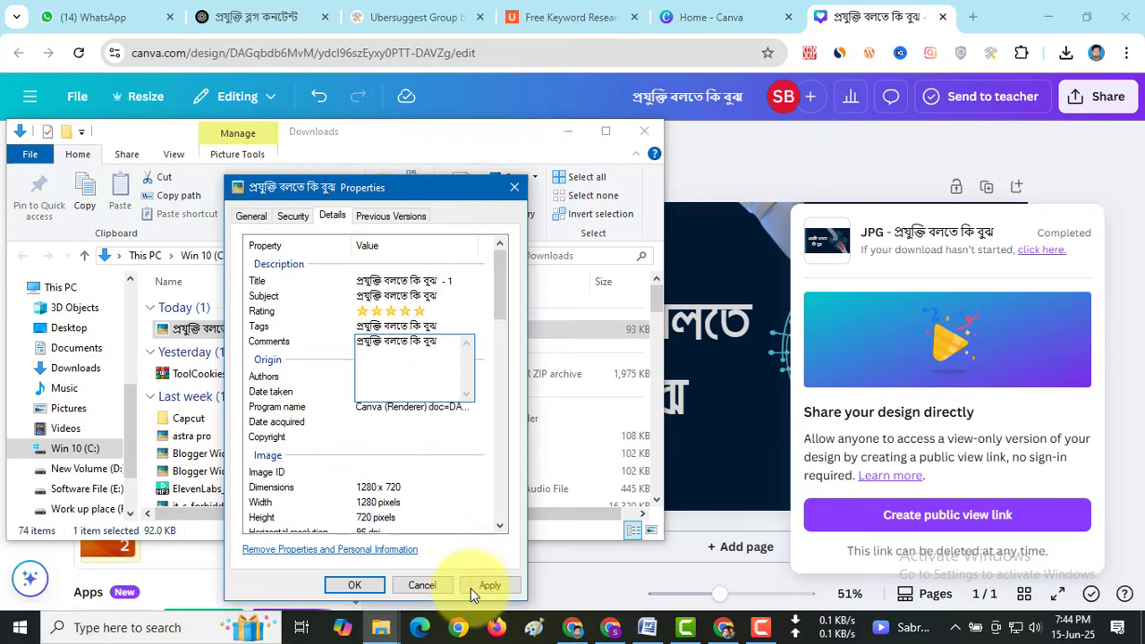
click(354, 585)
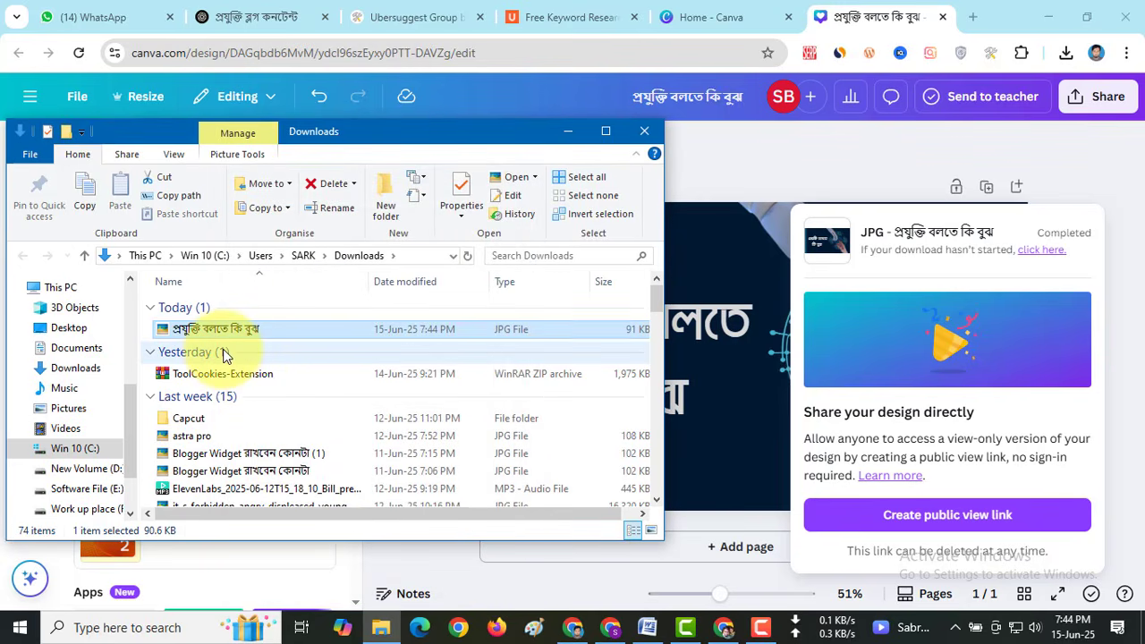
mouse_move(181, 335)
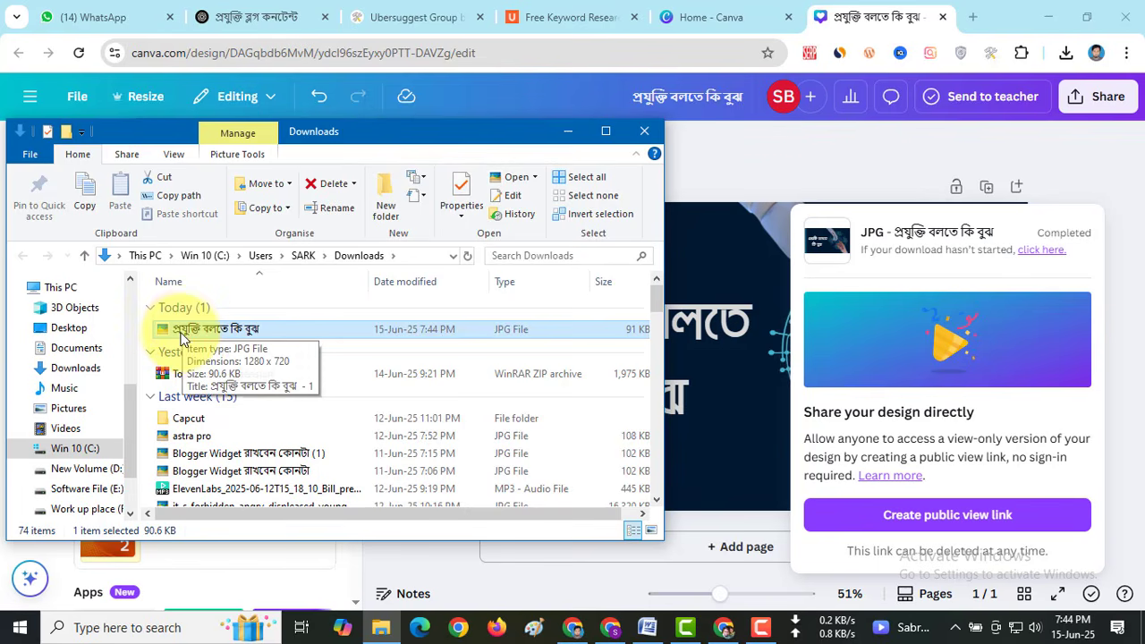
- Search Google Images for "প্রযুক্তি বলতে কি বুঝ" in a new browser tab and look through the results
click(966, 19)
text(প্রযুক্তি বলতে কি বুঝ)
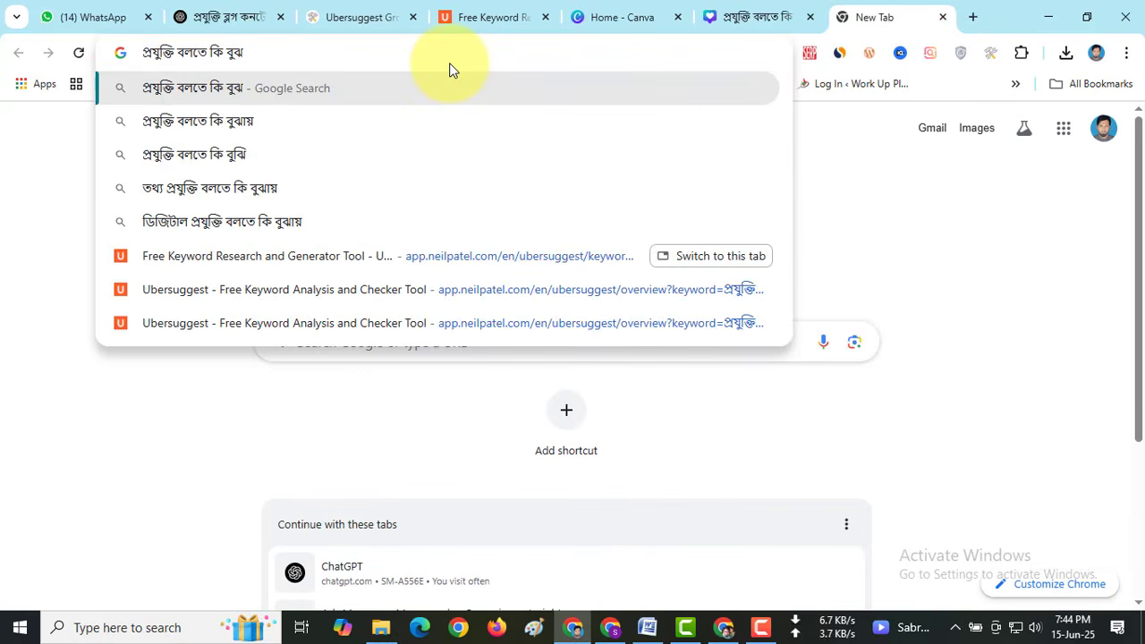
key(Return)
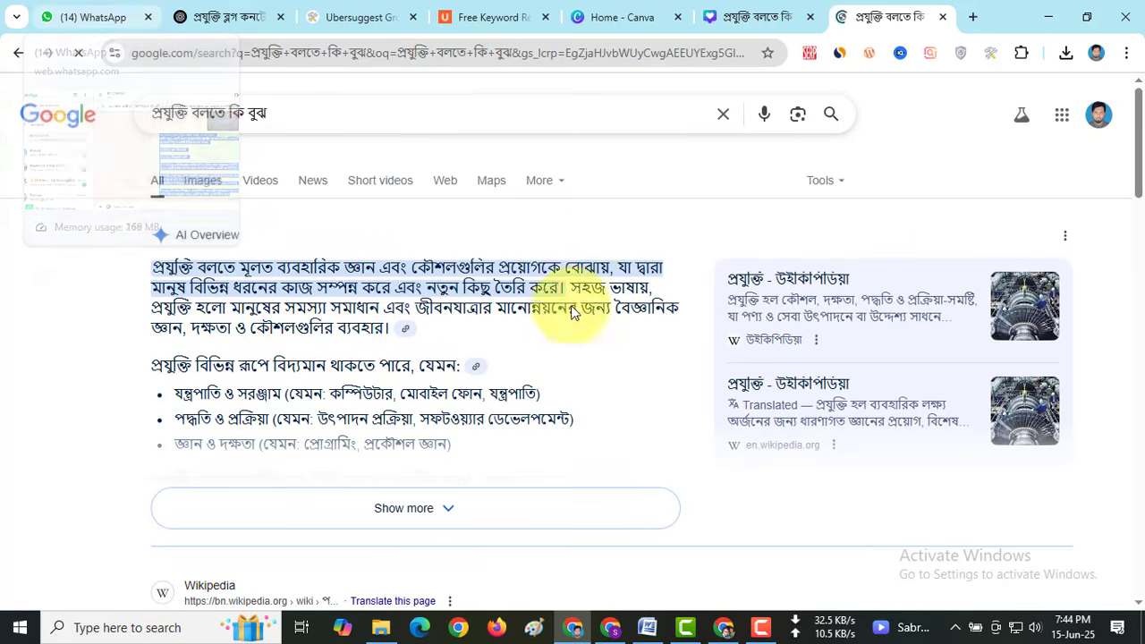
click(211, 184)
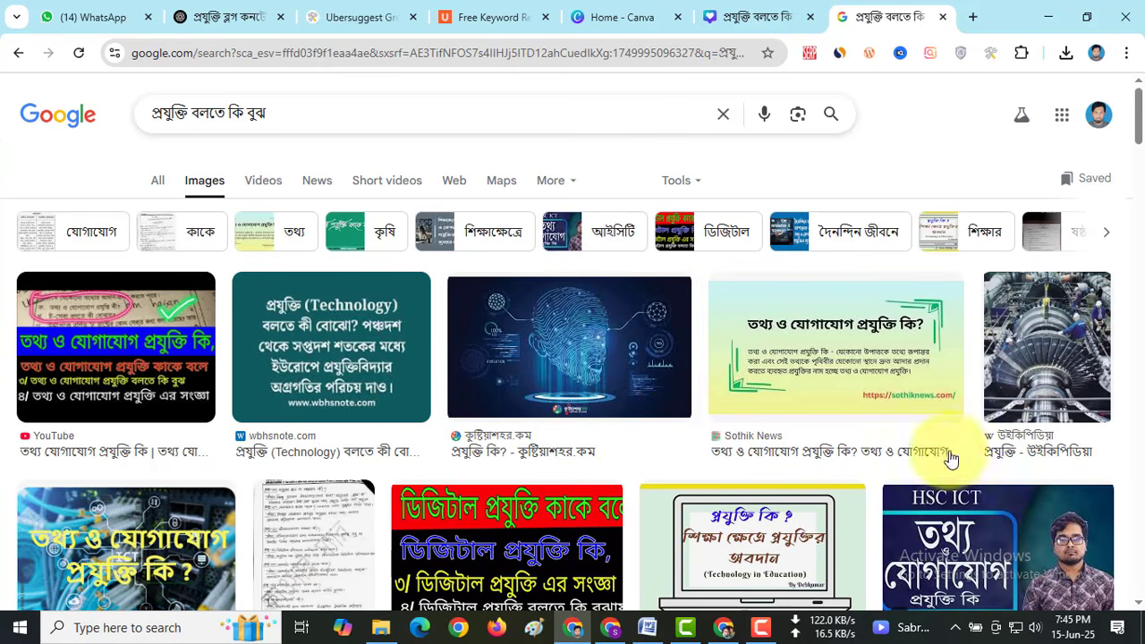
scroll(715, 416, down, 4)
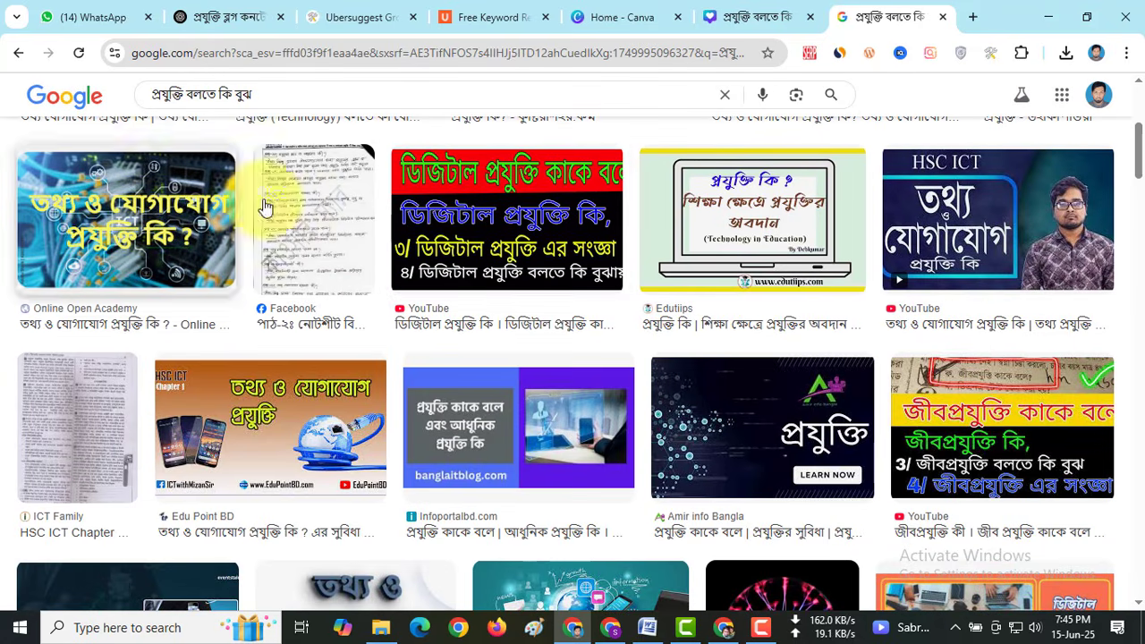
scroll(742, 331, up, 4)
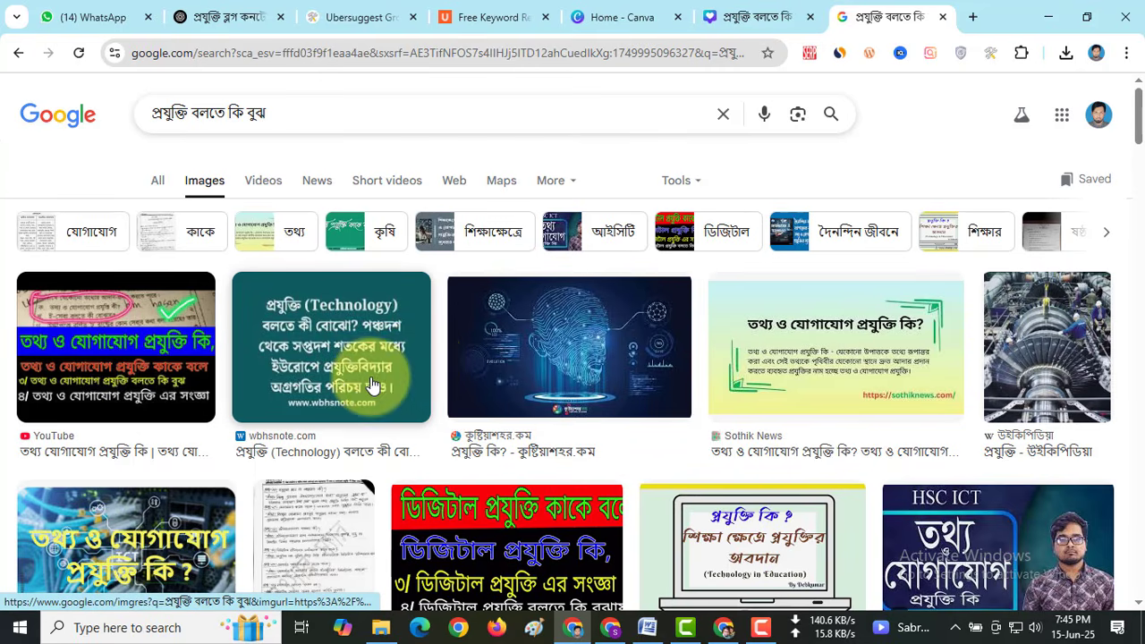
- View the blue digital-head image result, visit its source page on kushtiatown.com, and close that page
click(531, 372)
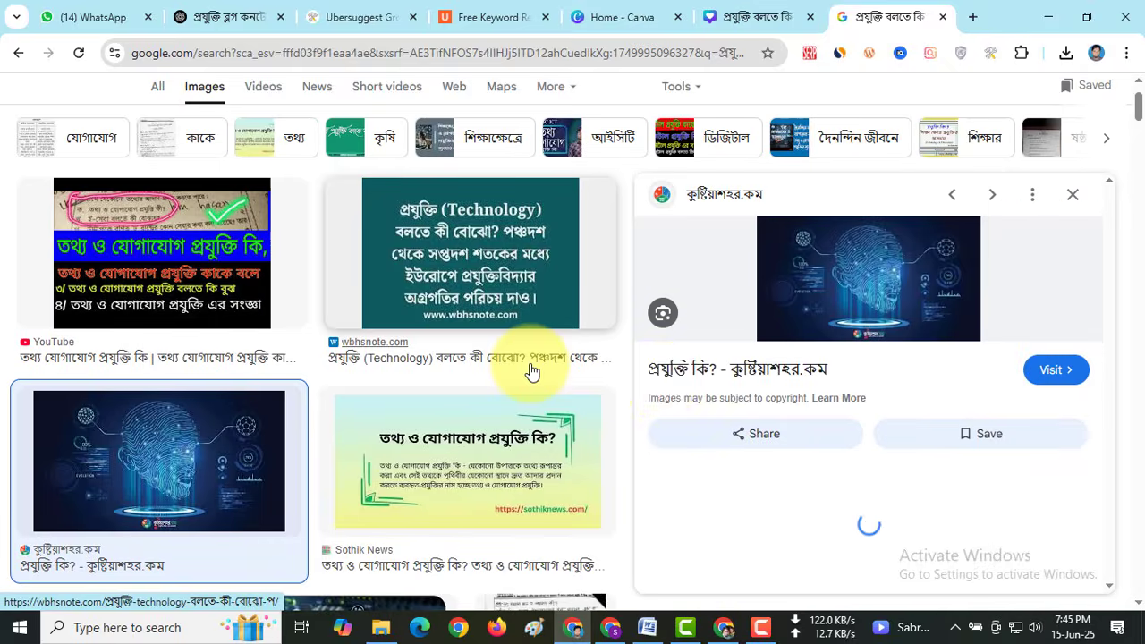
click(713, 378)
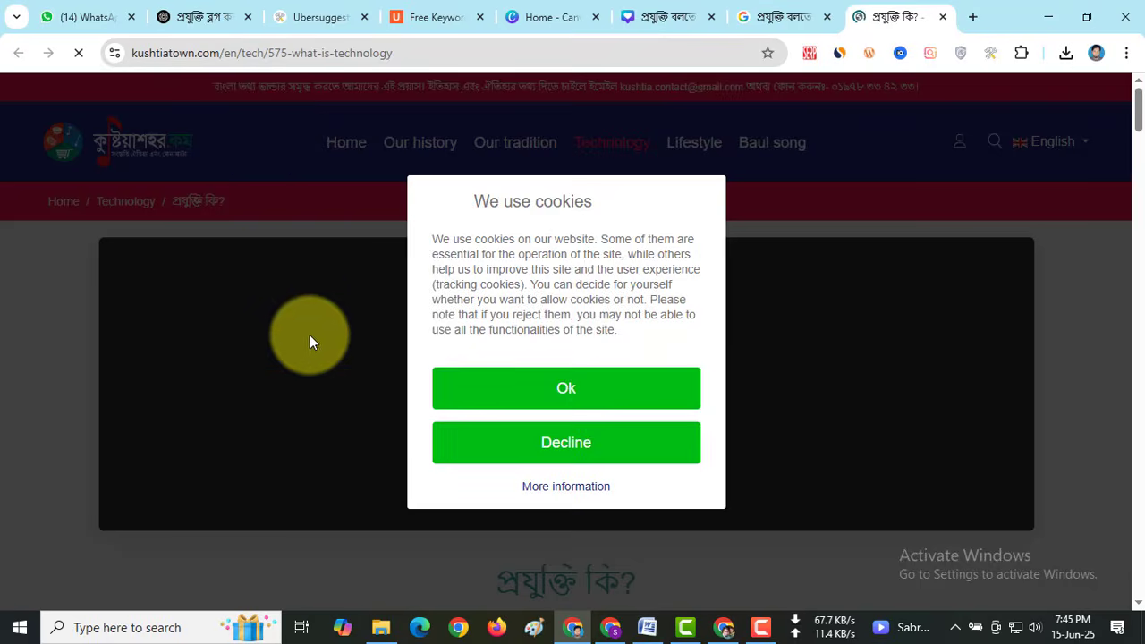
click(943, 17)
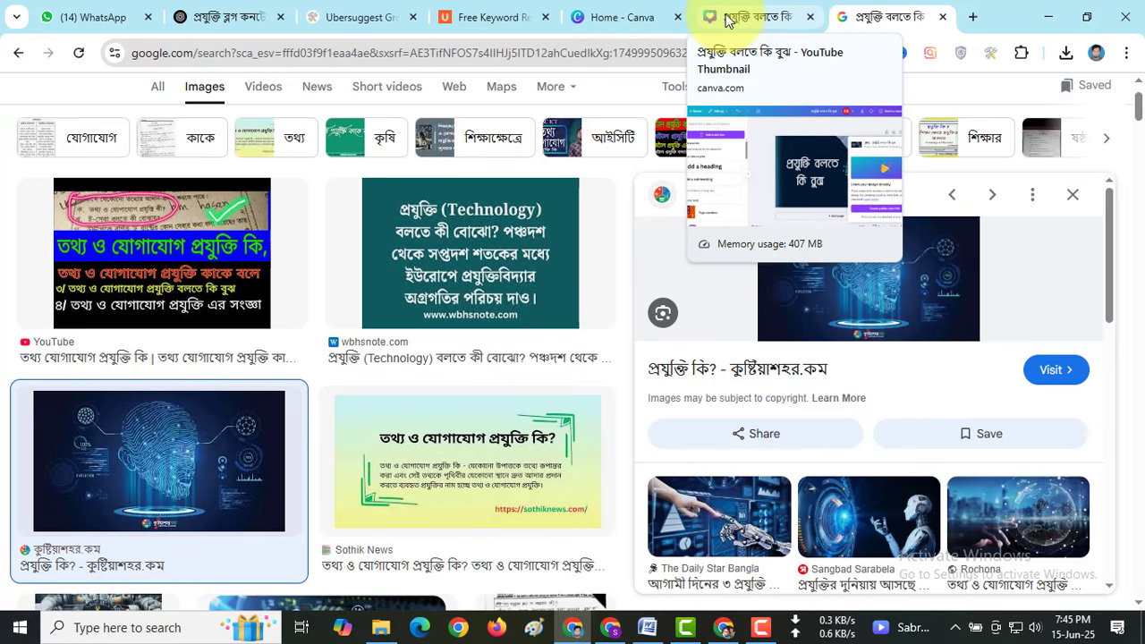
- Switch to the Blogger post and insert the "প্রযুক্তি বলতে কি বুঝ" image from the Downloads folder after the introductory paragraph
click(612, 628)
scroll(404, 453, up, 5)
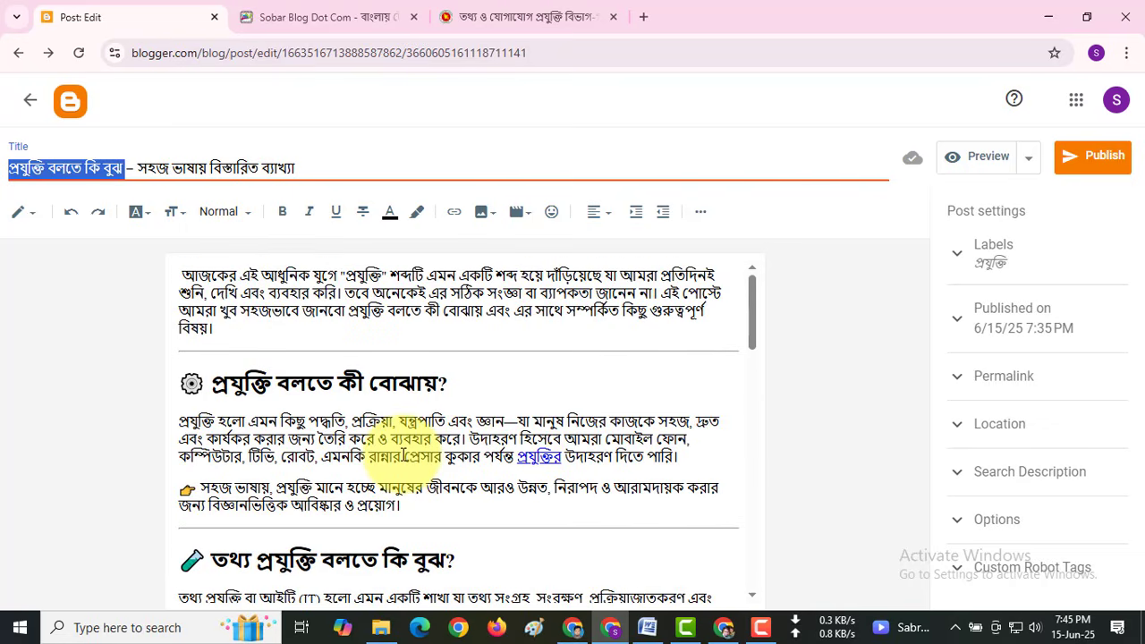
click(238, 333)
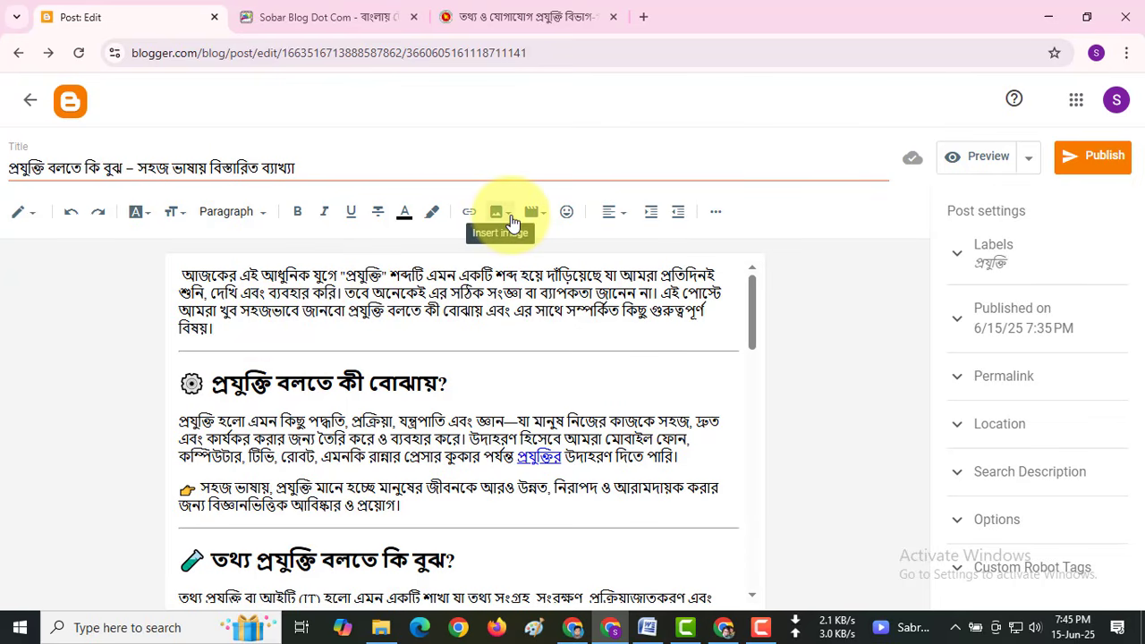
click(513, 223)
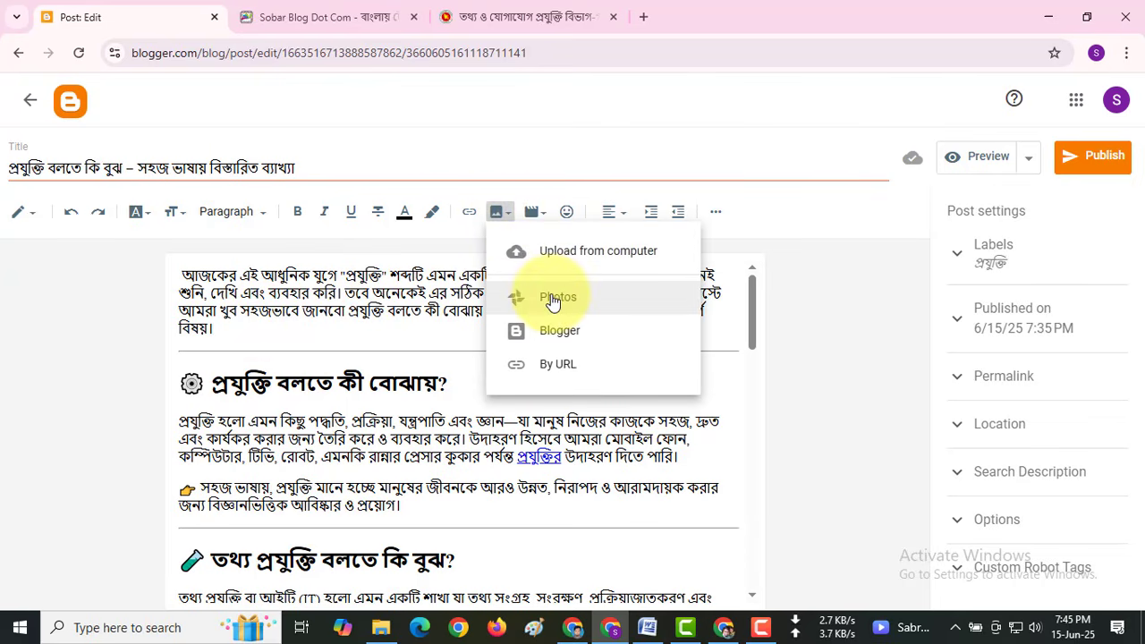
click(579, 258)
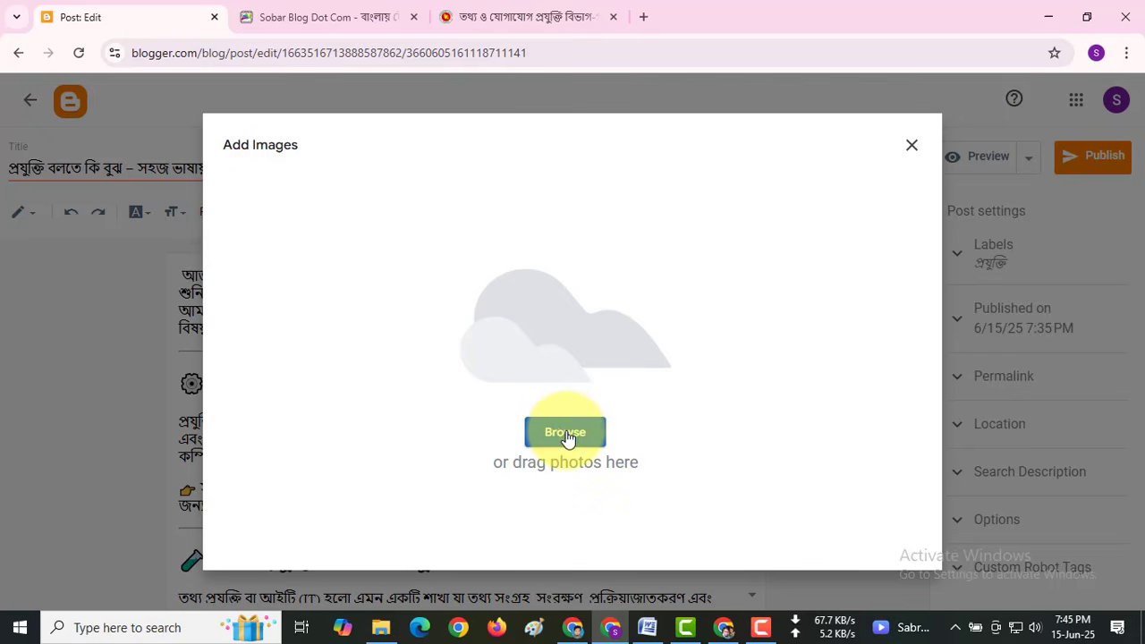
click(566, 433)
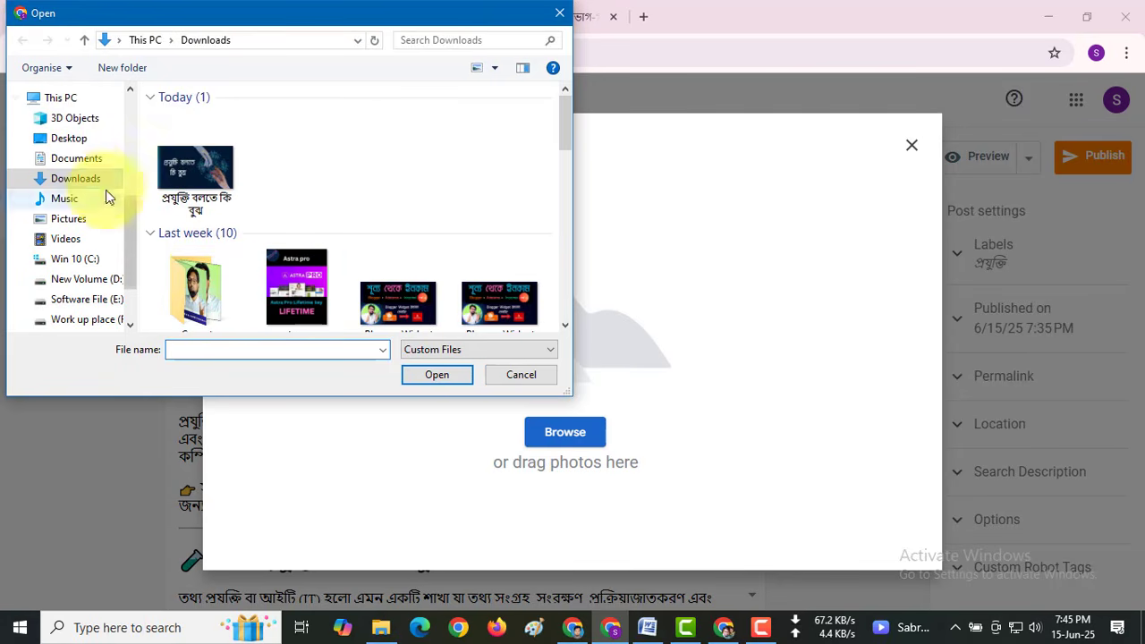
click(77, 180)
click(192, 157)
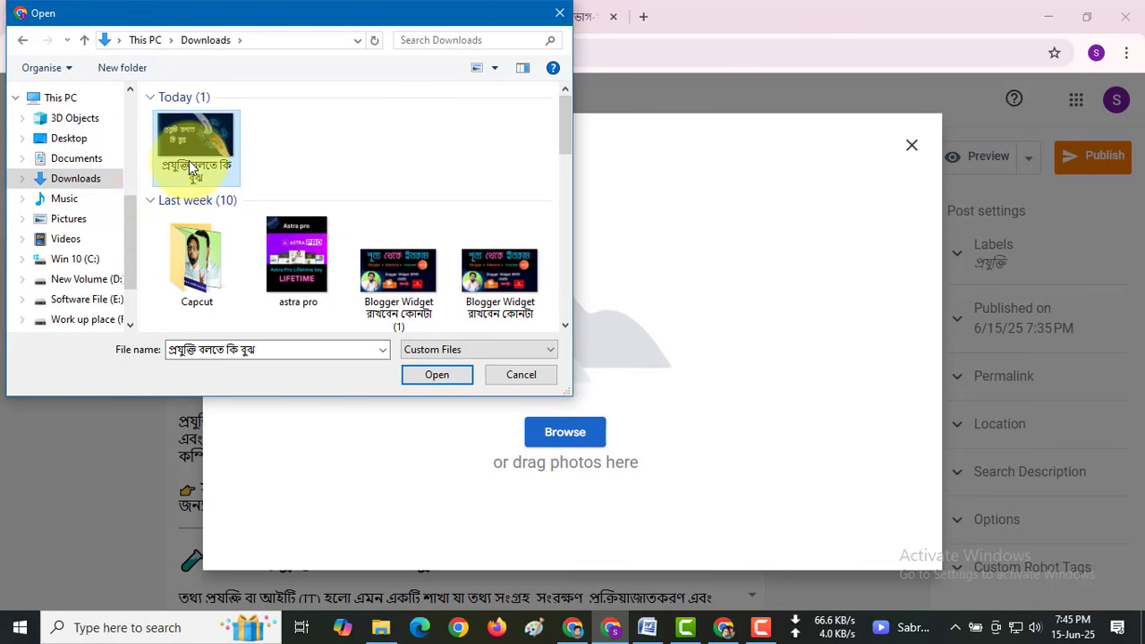
click(437, 376)
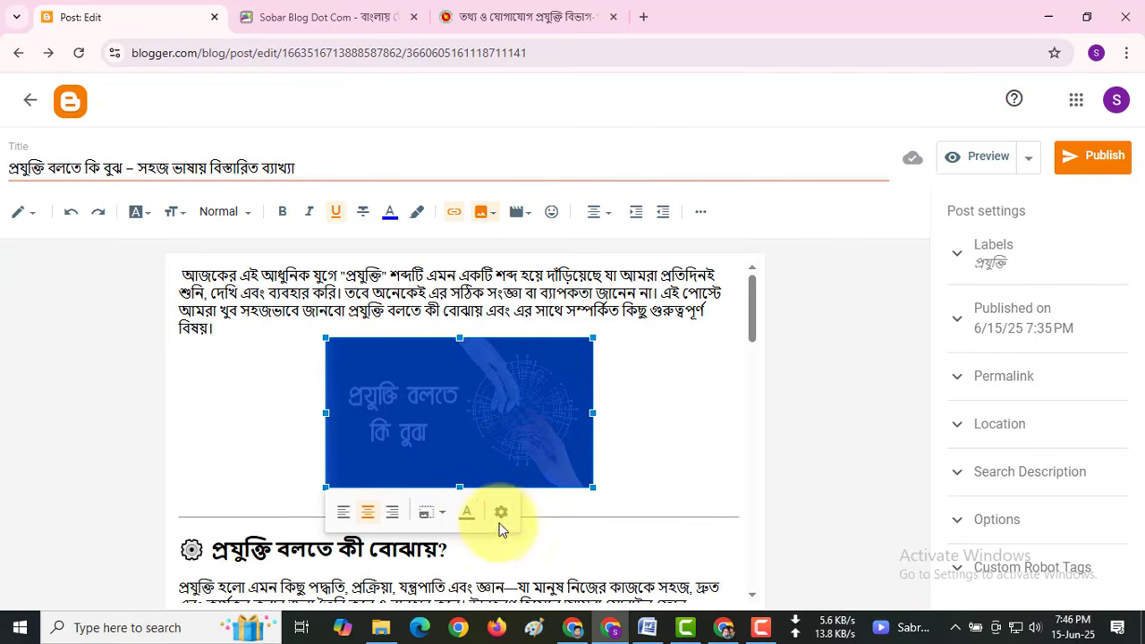
- Set the inserted image to X-Large, with "প্রযুক্তি বলতে কি বুঝ" as both its alt text and title text
click(501, 513)
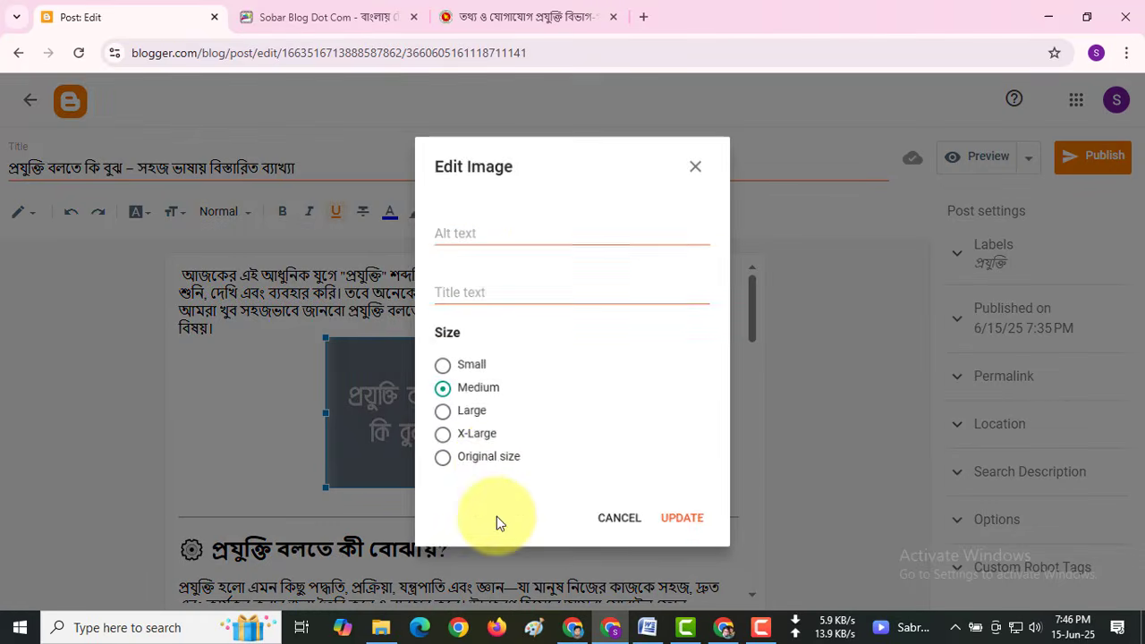
click(443, 437)
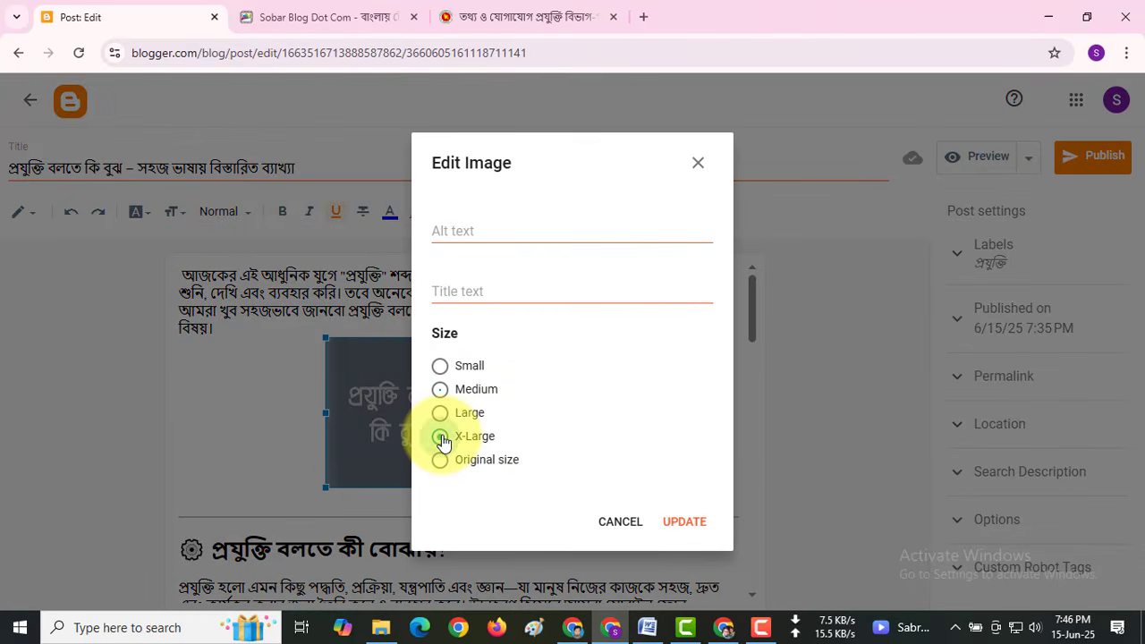
click(459, 236)
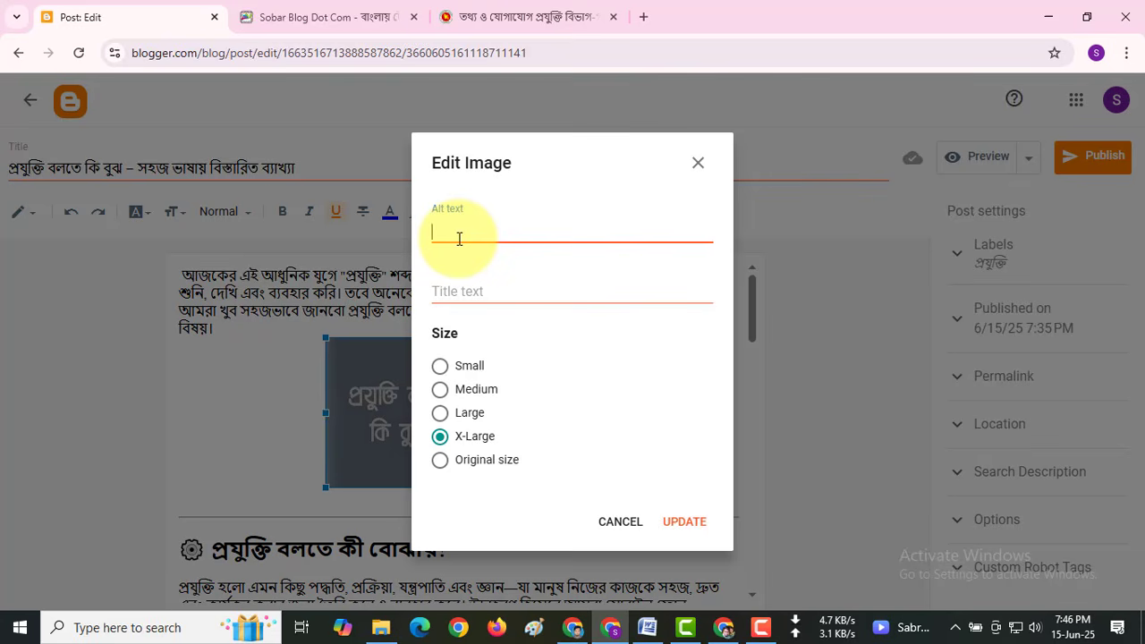
text(প্রযুক্তি বলতে কি বুঝ)
click(465, 293)
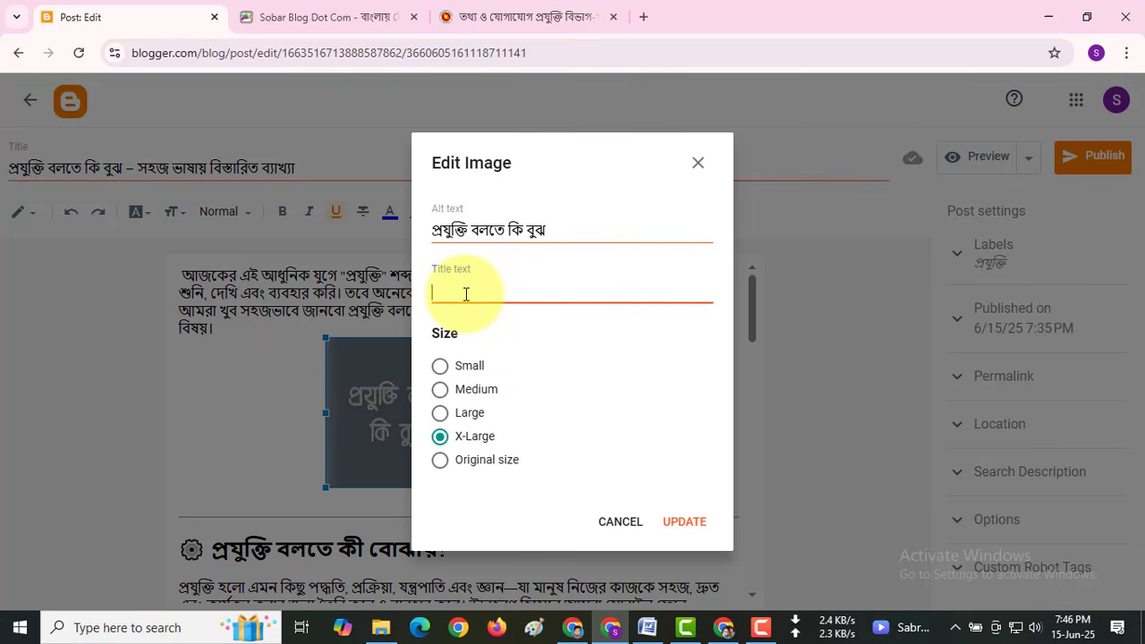
text(প্রযুক্তি বলতে কি বুঝ)
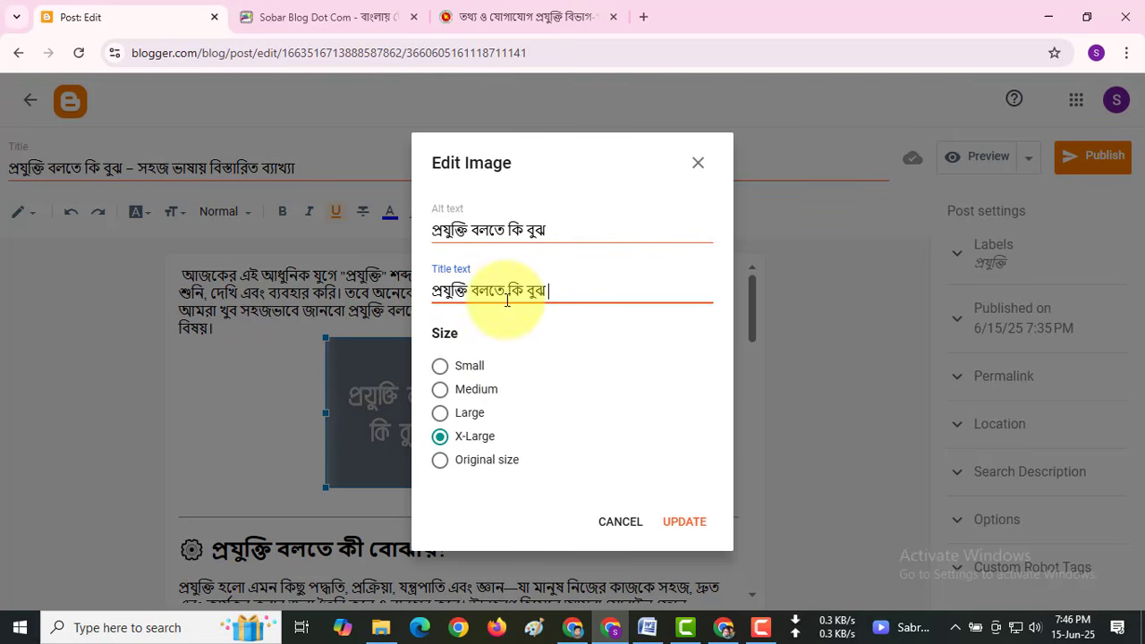
click(691, 527)
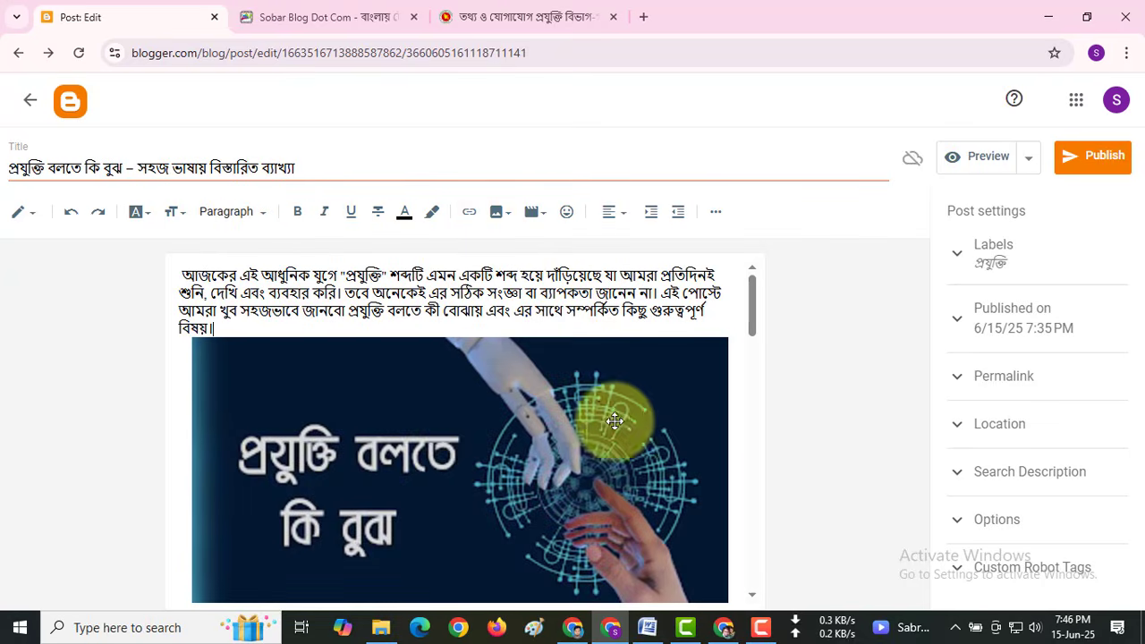
- Check the inserted title image in the post and publish the post to the blog
scroll(442, 442, down, 3)
scroll(421, 442, up, 2)
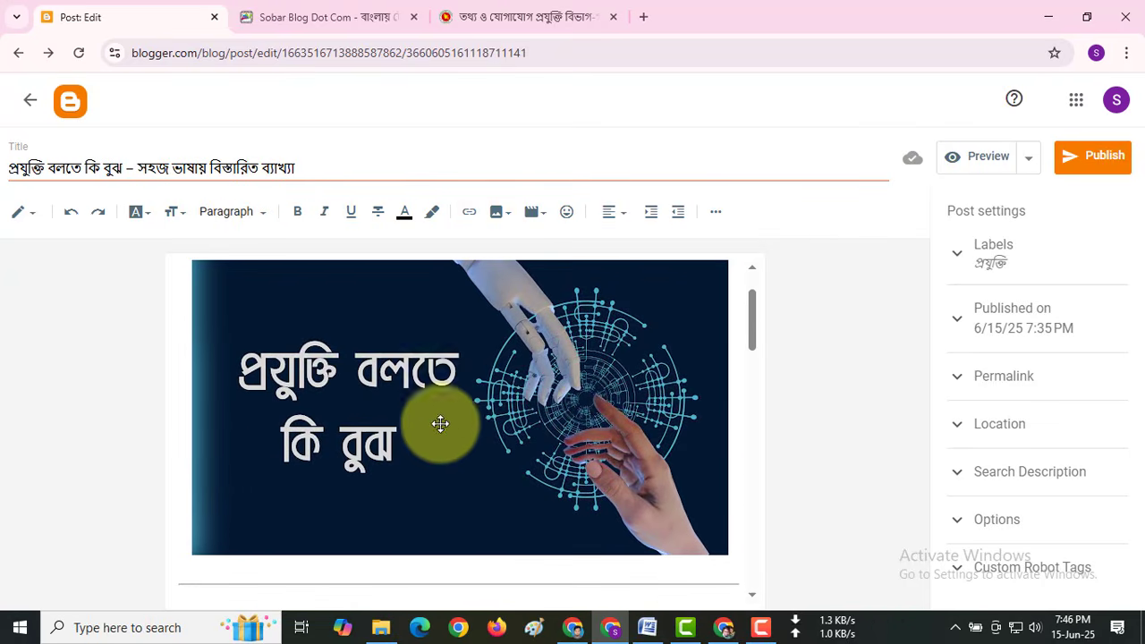
scroll(440, 423, up, 2)
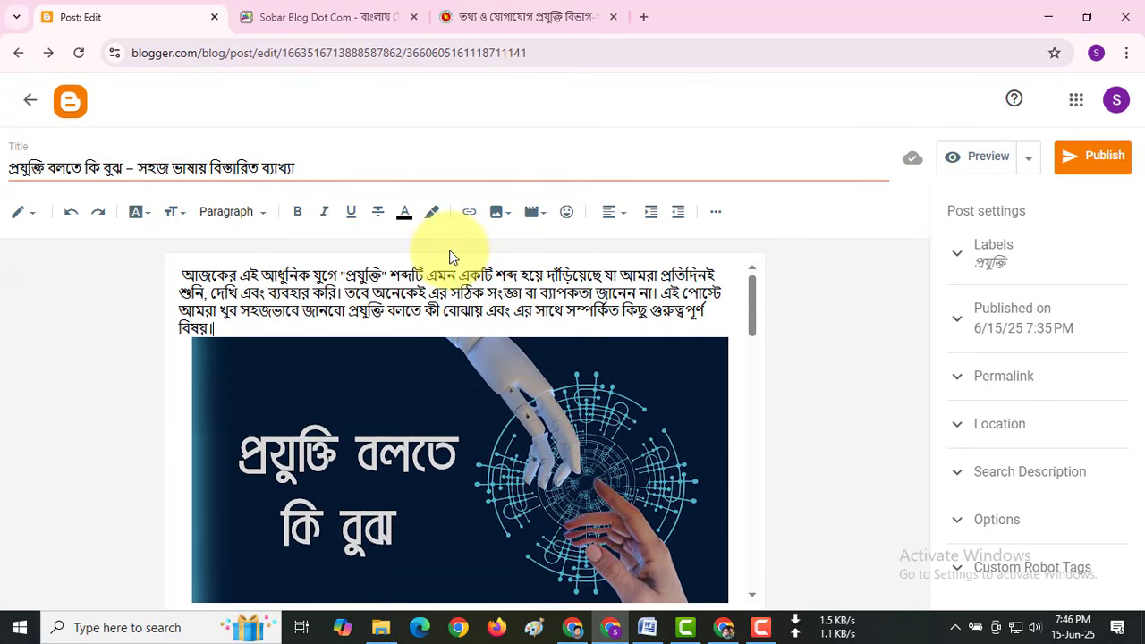
click(1104, 167)
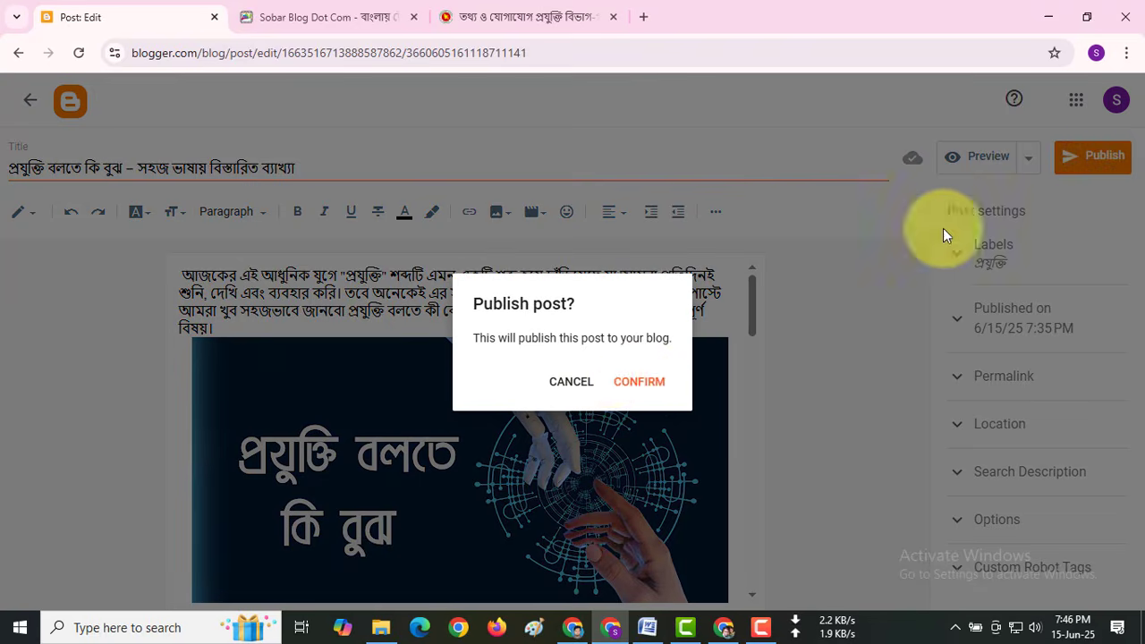
click(635, 391)
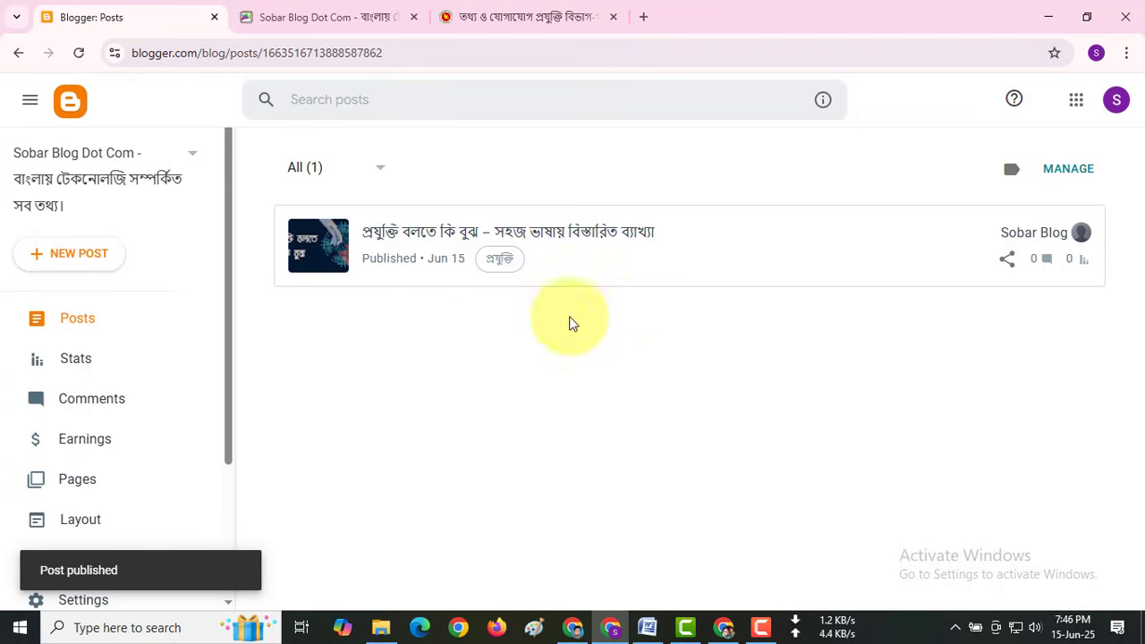
- Reload the Sobar Blog Dot Com home page, open the published technology article, and review it from beginning to end
click(293, 16)
click(77, 53)
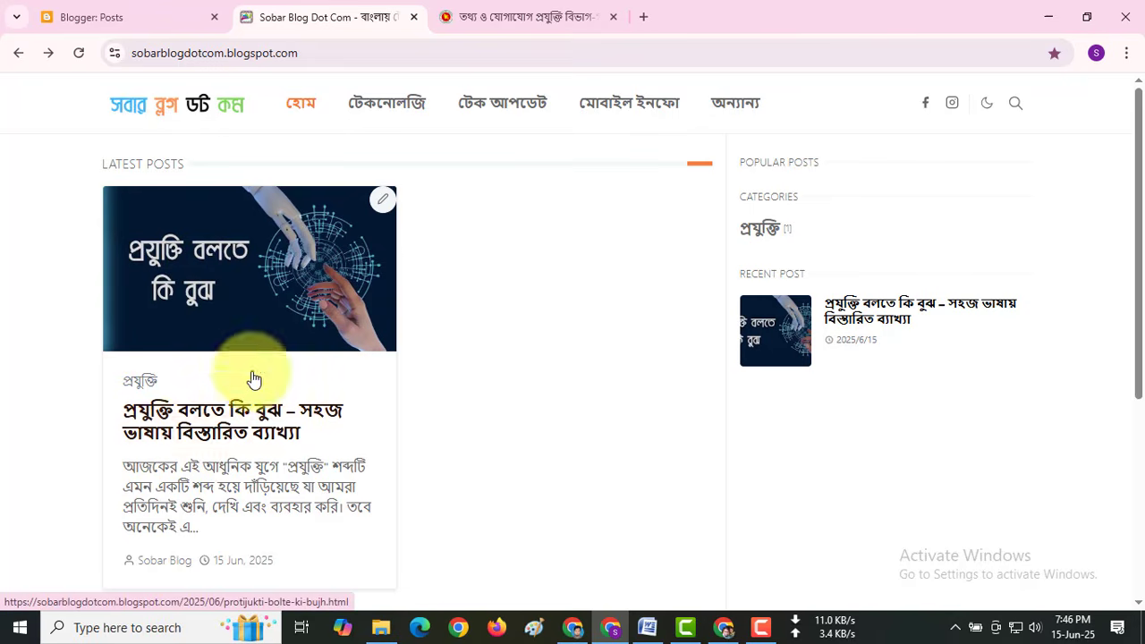
click(185, 417)
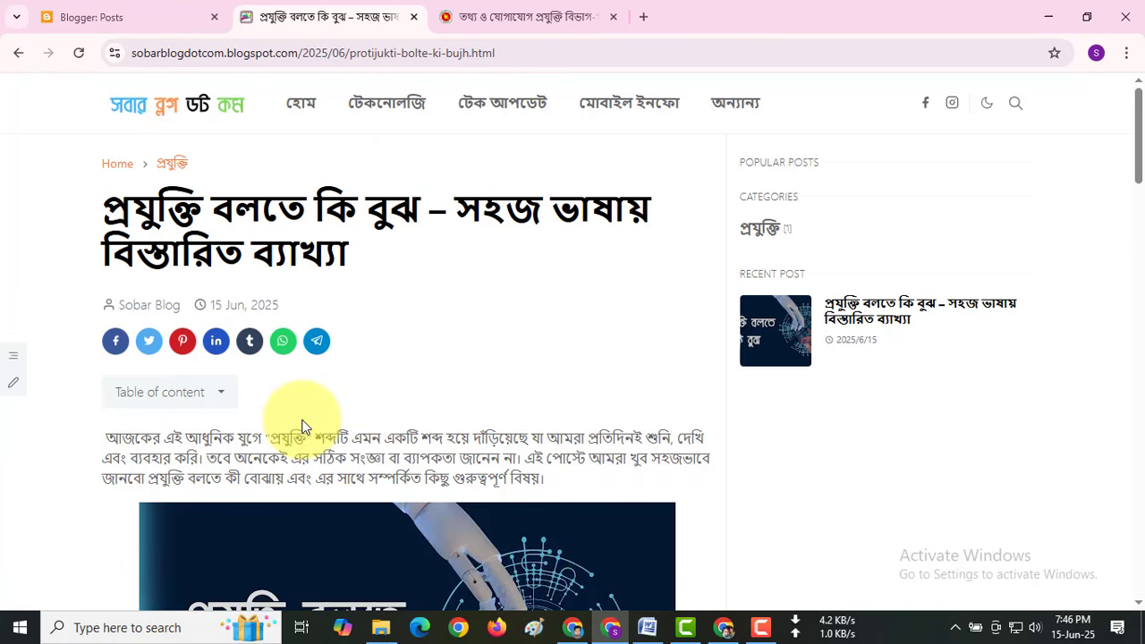
scroll(304, 438, down, 12)
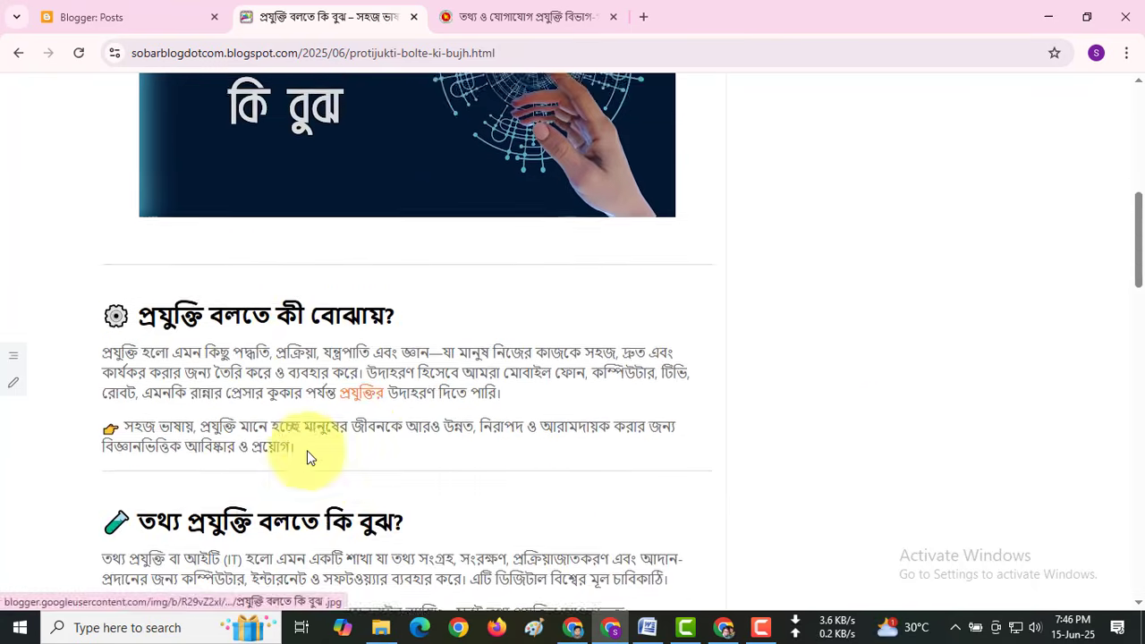
scroll(307, 451, down, 15)
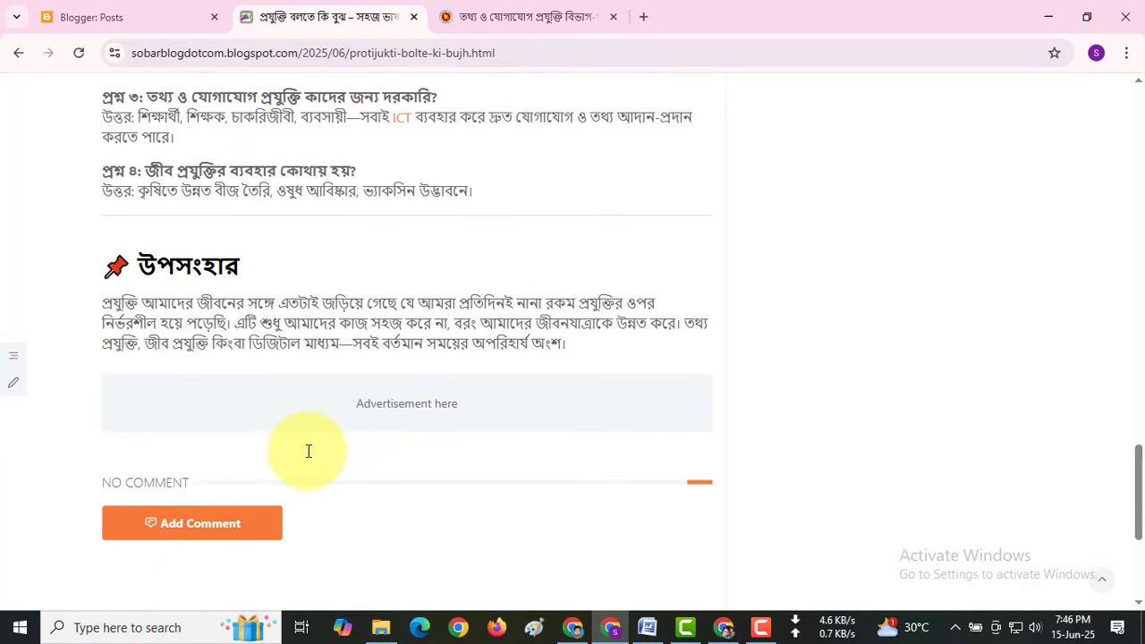
scroll(308, 451, up, 15)
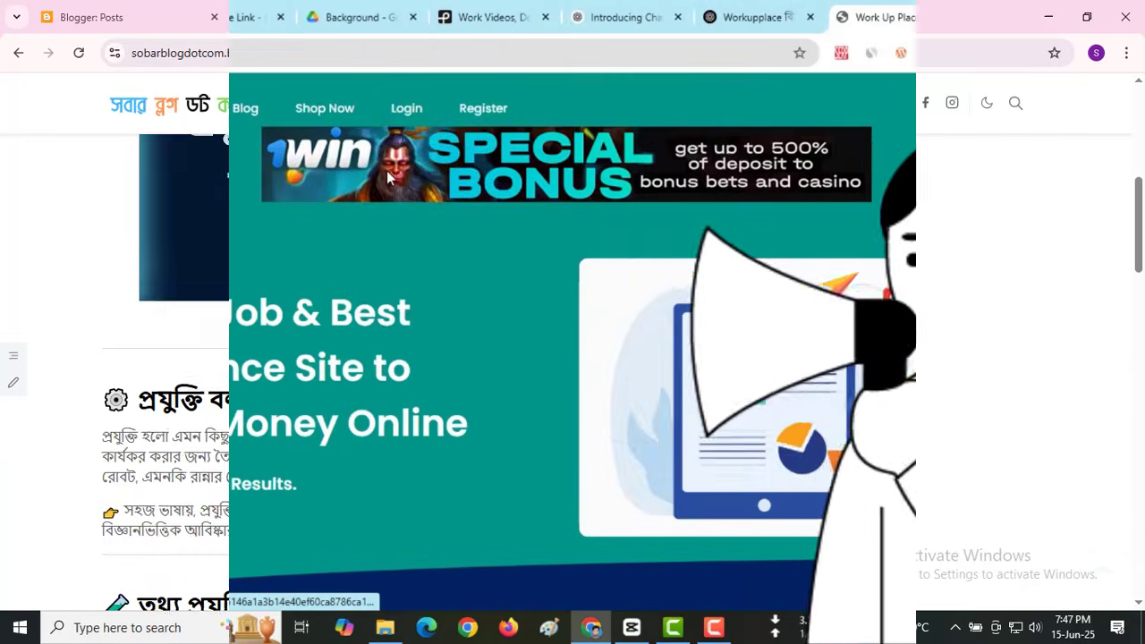
- Look over the workupplace.com home page and sign in to the account
scroll(386, 177, down, 20)
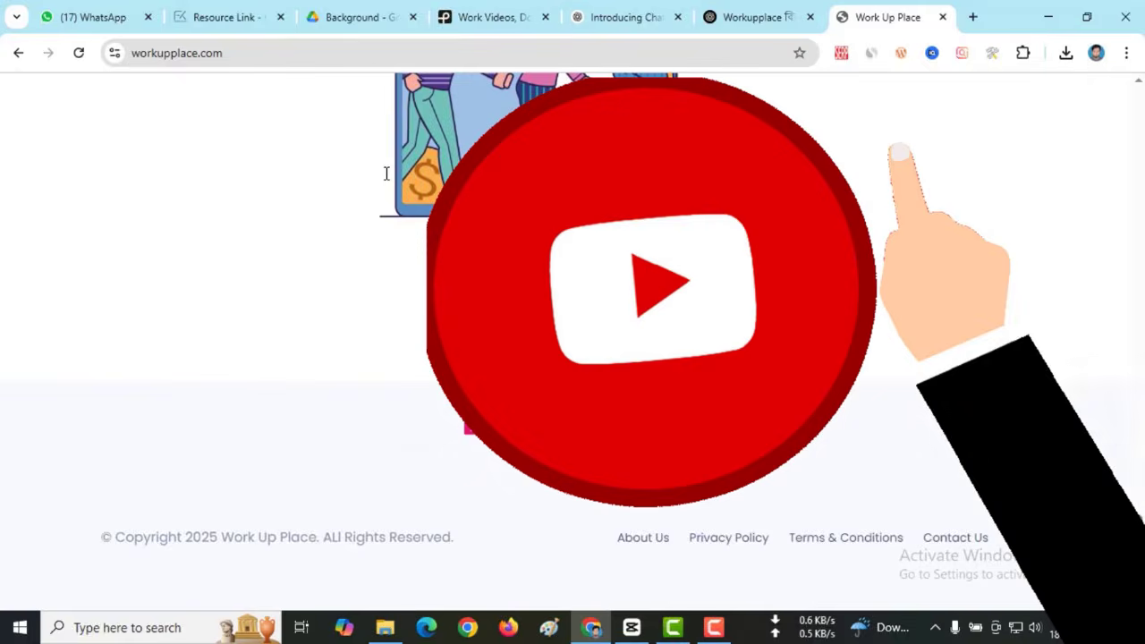
scroll(386, 178, up, 8)
scroll(411, 269, up, 20)
click(412, 117)
scroll(565, 358, down, 3)
click(566, 392)
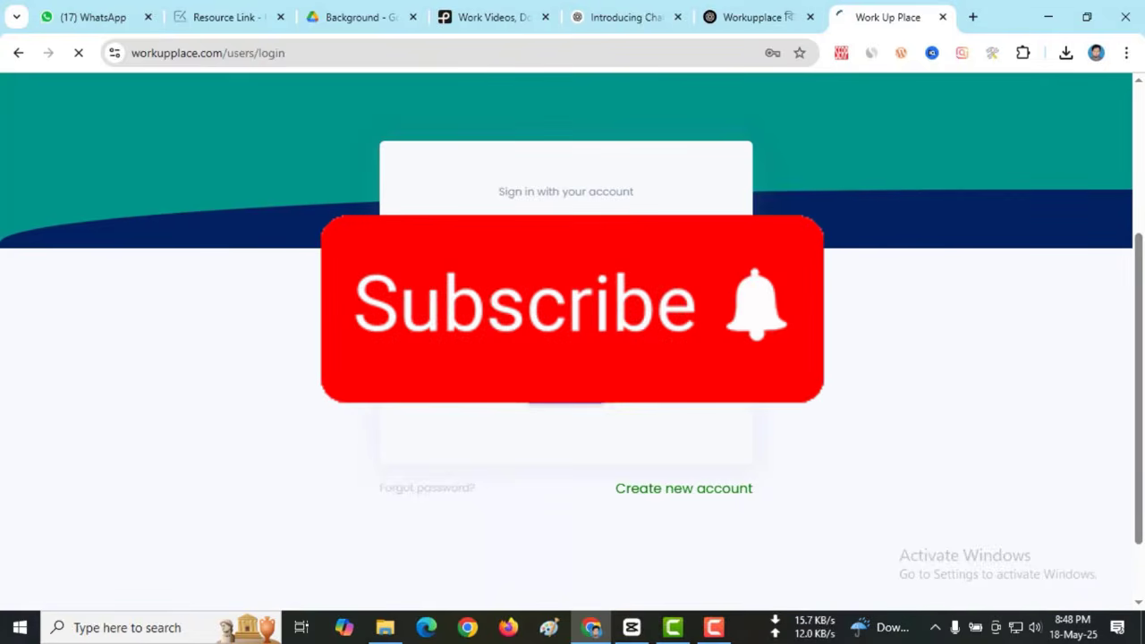
- Look through the job listings on the Work Up Place dashboard and open the Find Job page
scroll(453, 437, down, 15)
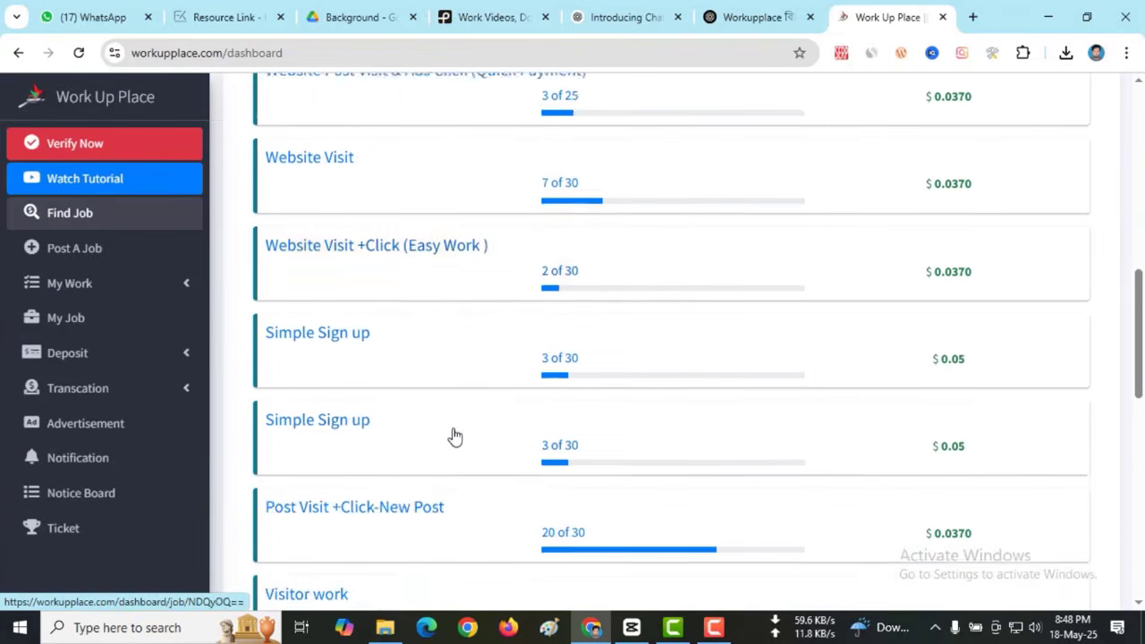
scroll(453, 437, down, 3)
click(77, 221)
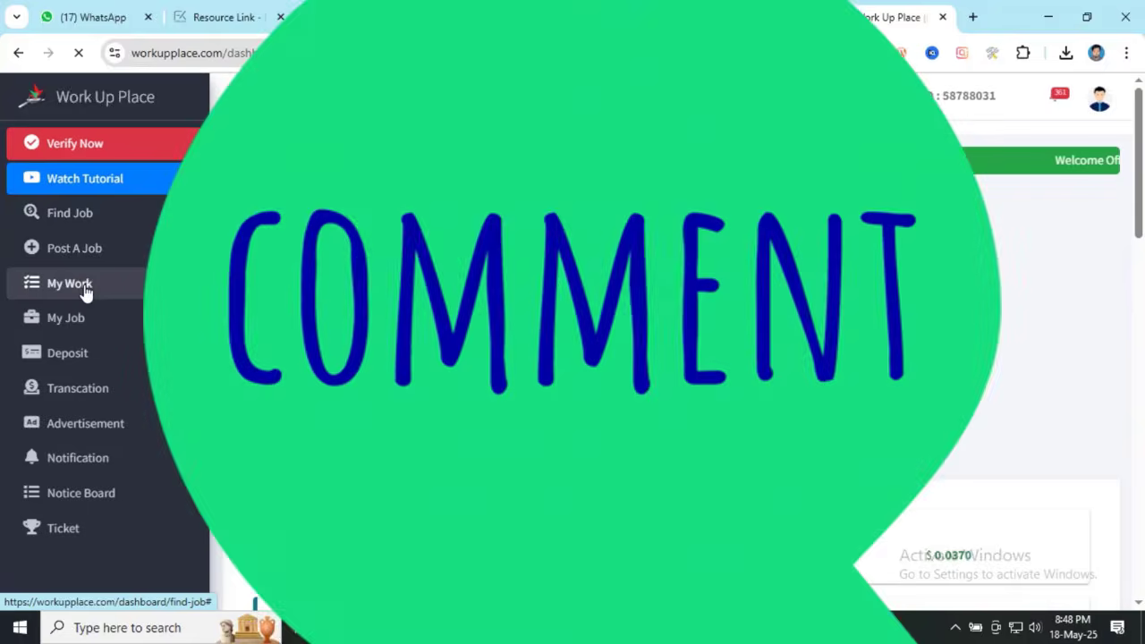
- View the My Task and Accepted Task pages under My Work
click(84, 290)
scroll(279, 382, down, 8)
click(70, 283)
click(62, 319)
click(85, 352)
scroll(335, 367, down, 2)
- Open the Instant Deposit page and look through it
click(68, 421)
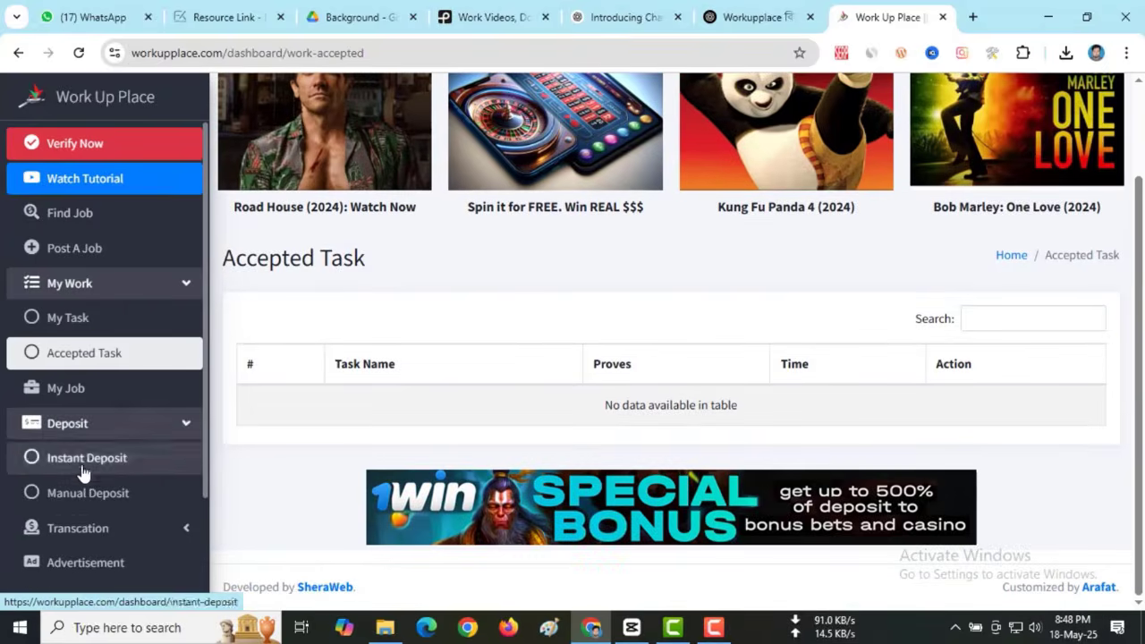
click(84, 457)
scroll(422, 466, down, 5)
scroll(422, 466, up, 10)
- View the account's profile page and the list of posted jobs under My Job
click(1099, 99)
click(1007, 165)
scroll(467, 319, down, 5)
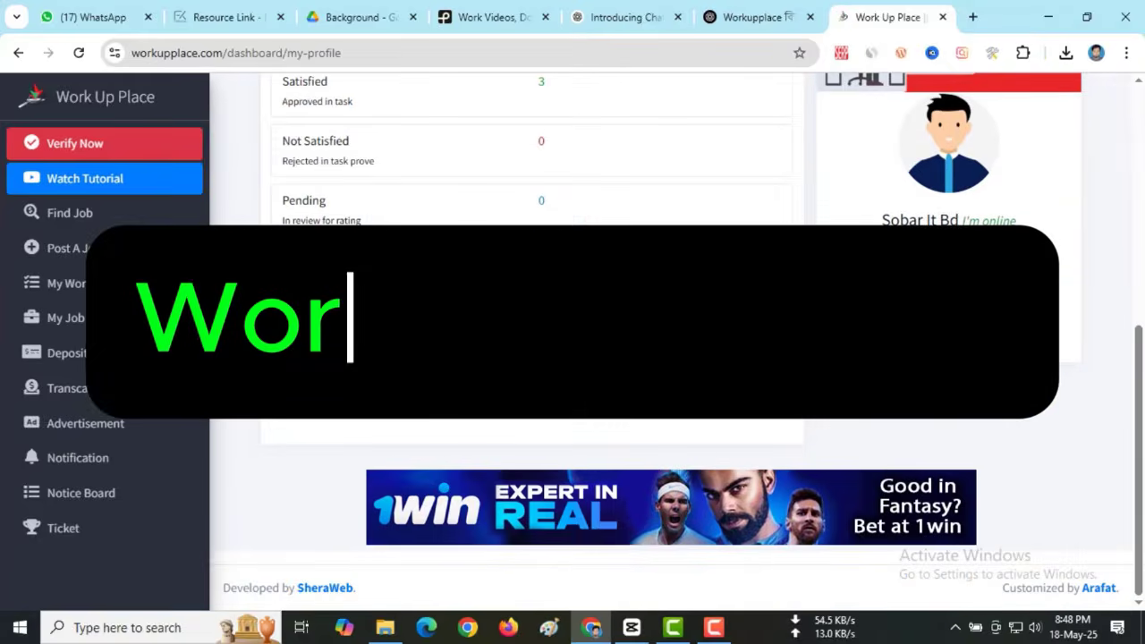
click(65, 317)
scroll(448, 385, down, 4)
scroll(447, 385, up, 4)
- View the top depositor ranking and the Top 20 Job Worker ranking
click(1099, 99)
click(1019, 272)
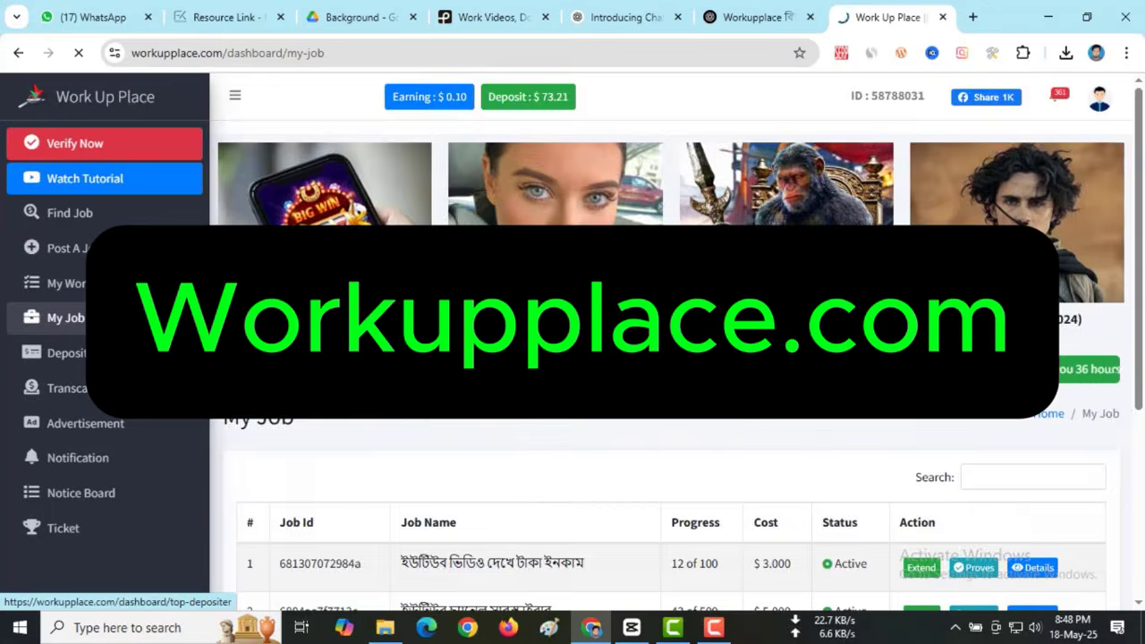
scroll(537, 385, down, 10)
scroll(537, 384, up, 10)
click(1099, 98)
click(1020, 300)
scroll(536, 385, down, 10)
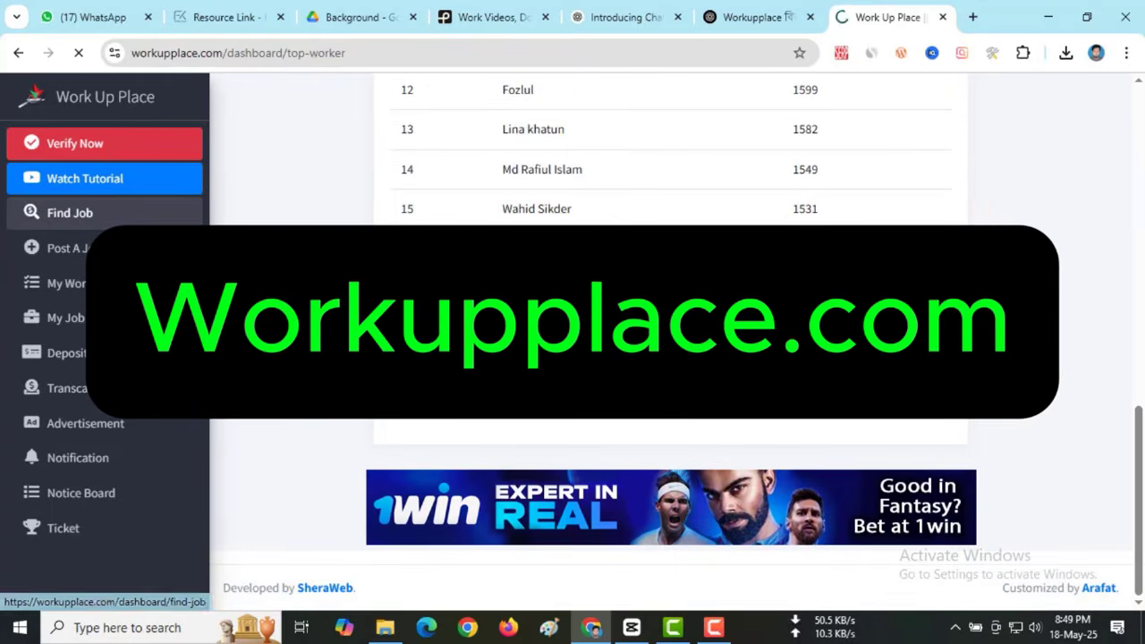
- Open the Website Visit job from the Find Job listings and read through its details
click(70, 213)
scroll(49, 212, up, 10)
click(53, 212)
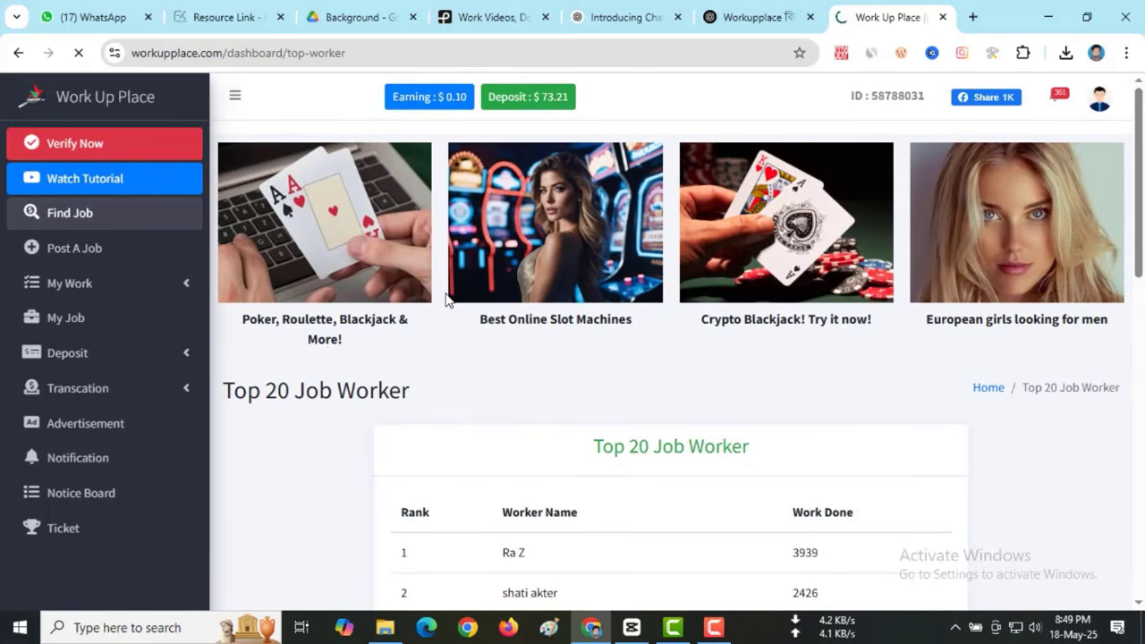
scroll(449, 300, down, 5)
click(363, 261)
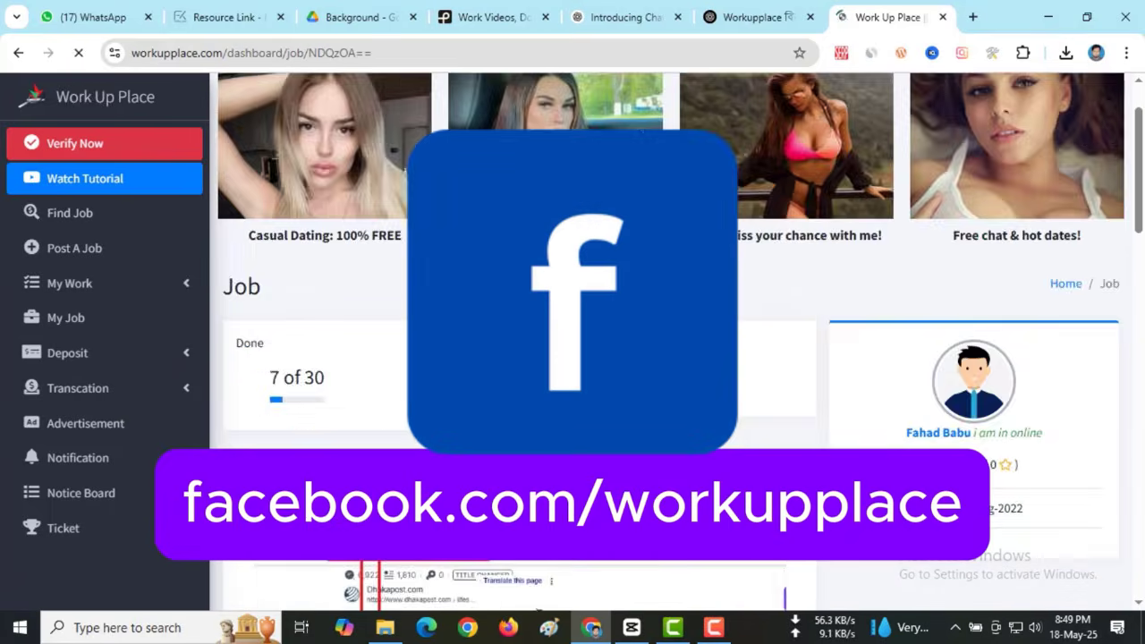
scroll(537, 358, down, 5)
scroll(573, 358, down, 10)
scroll(1091, 215, up, 15)
- Open the wallet page from the earnings balance and look through it
click(427, 97)
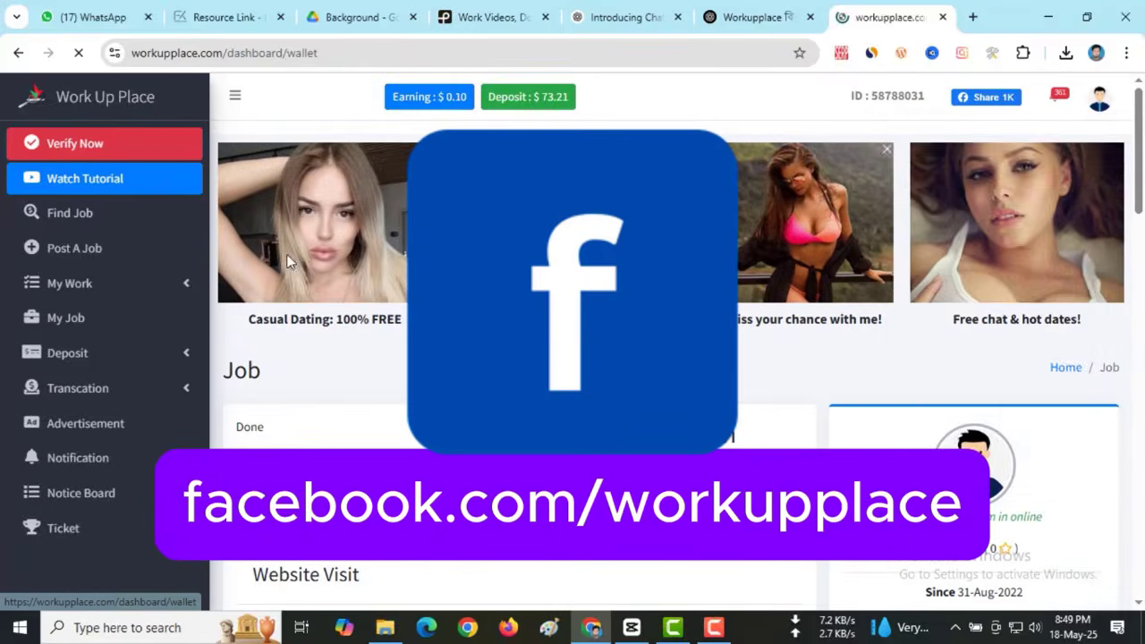
scroll(743, 446, down, 2)
scroll(74, 332, down, 5)
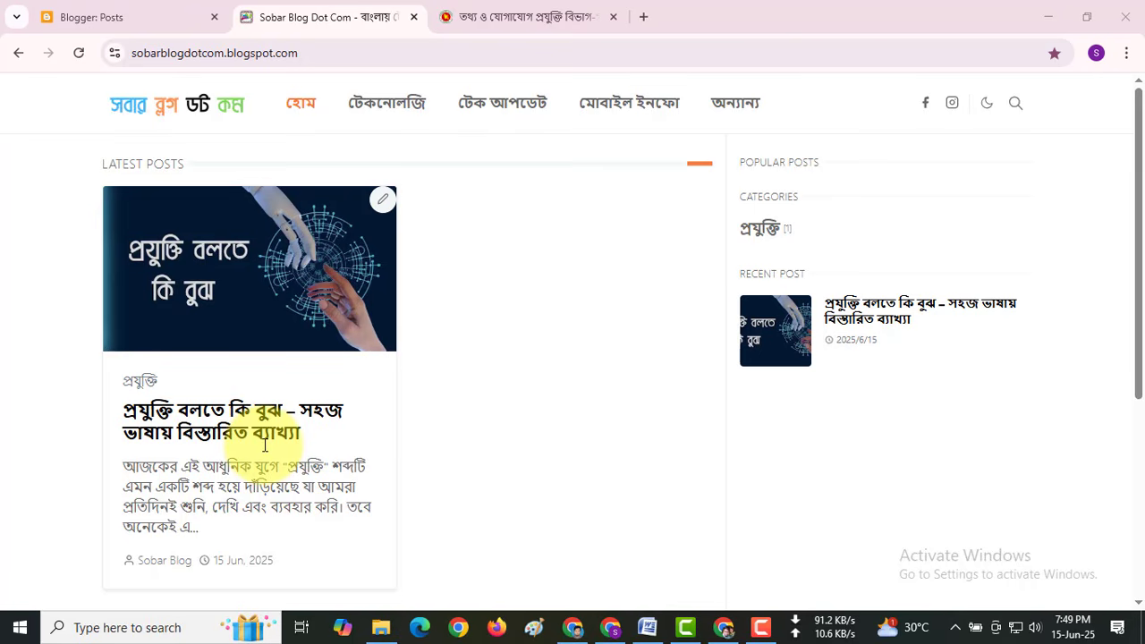
click(265, 445)
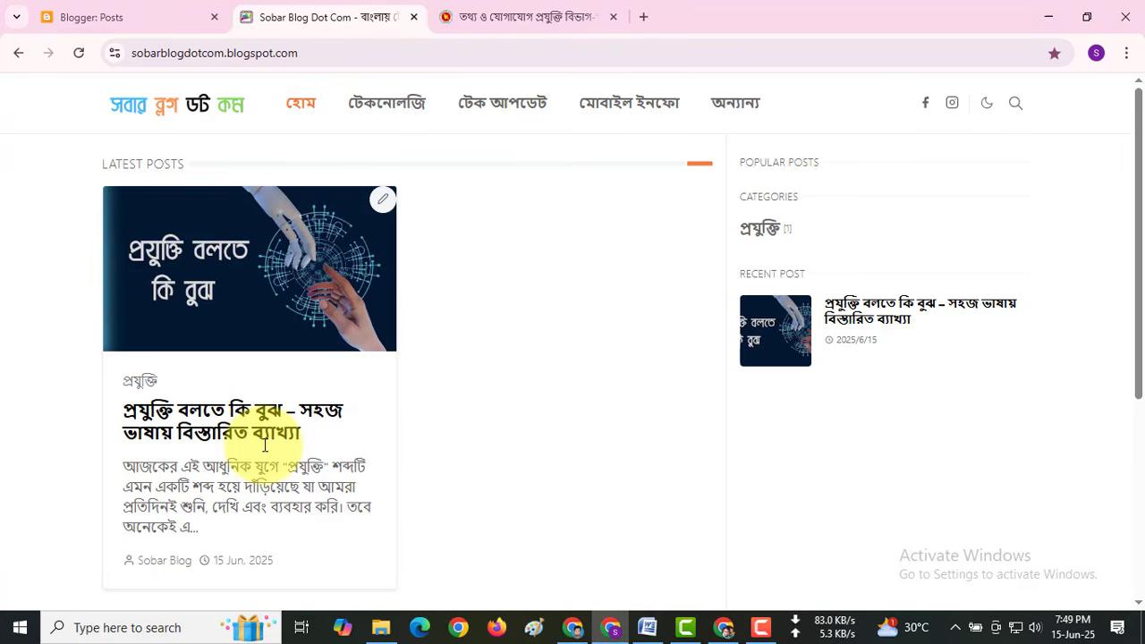